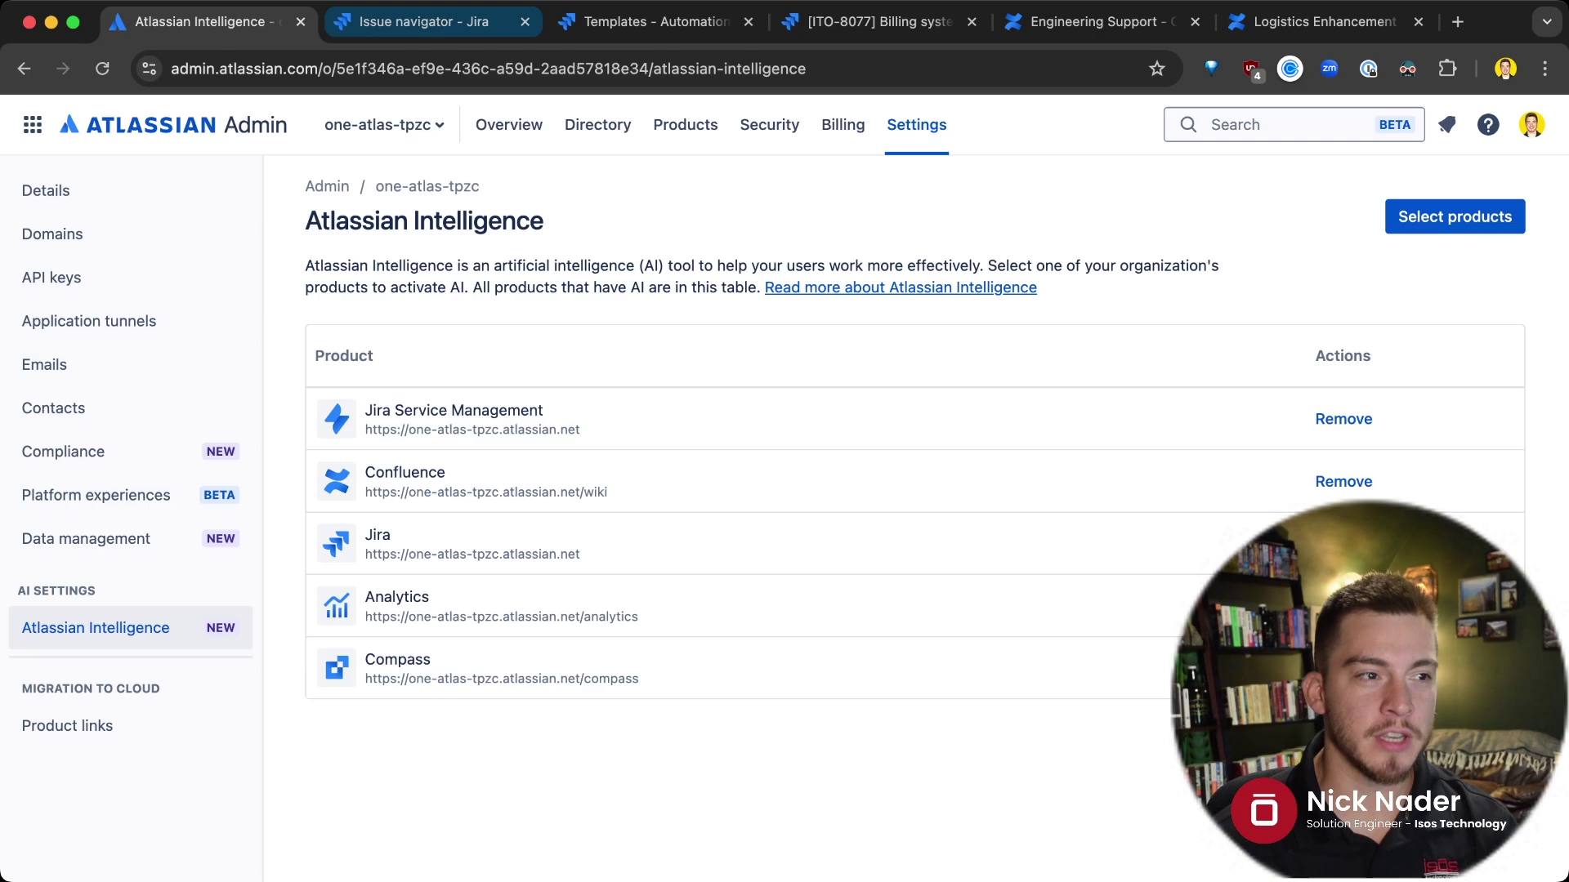
Ask Jira's AI search in plain language for a teammate's in-progress PLAT issues, getting 13 results
click(423, 21)
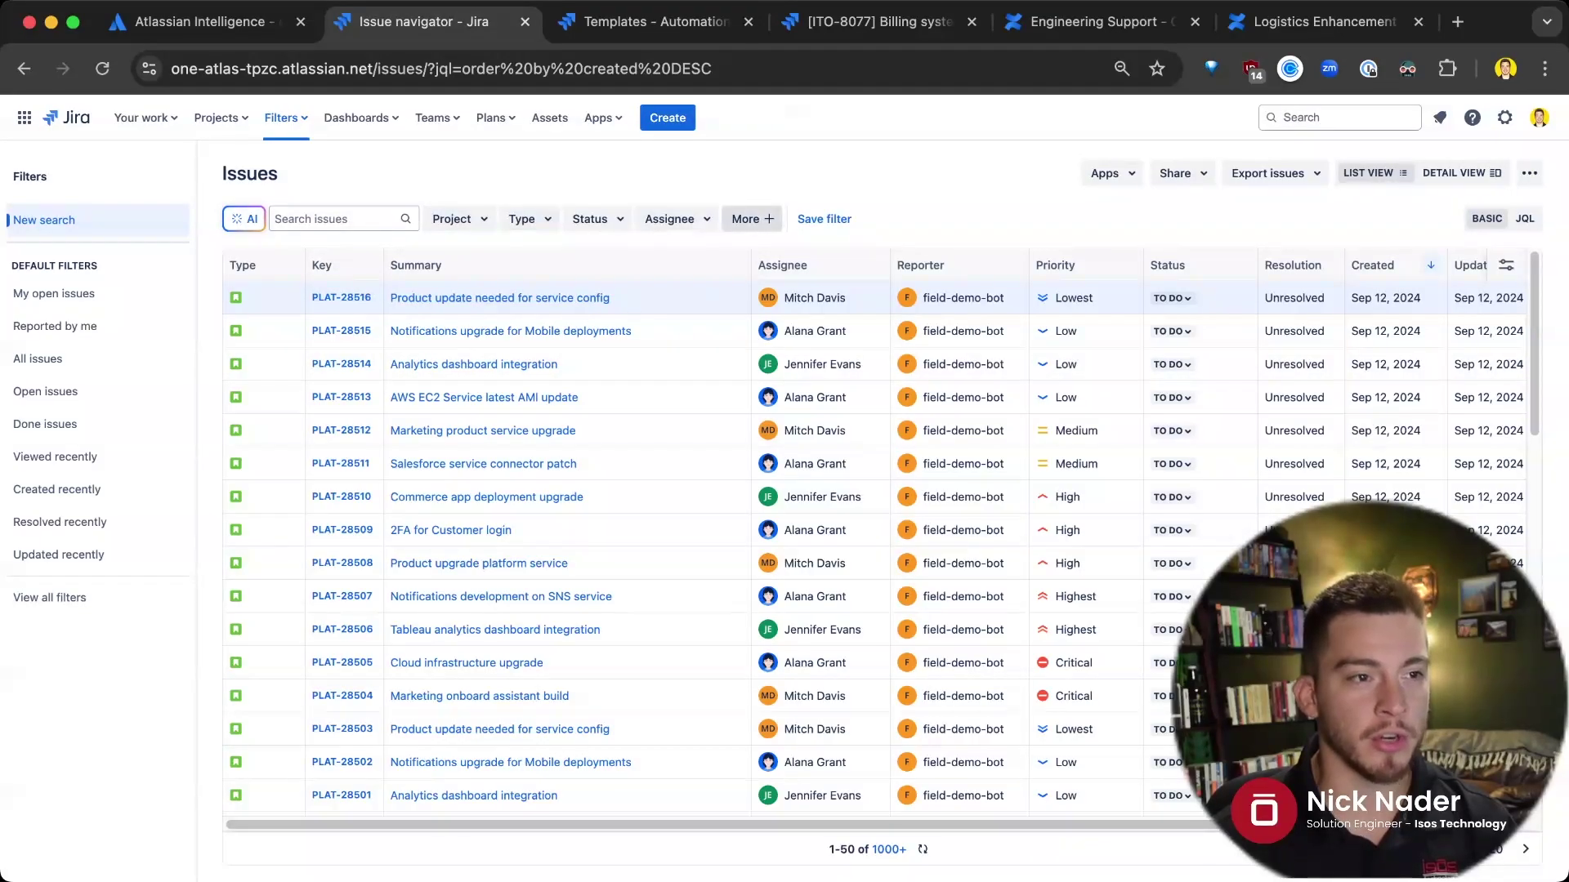
click(1525, 218)
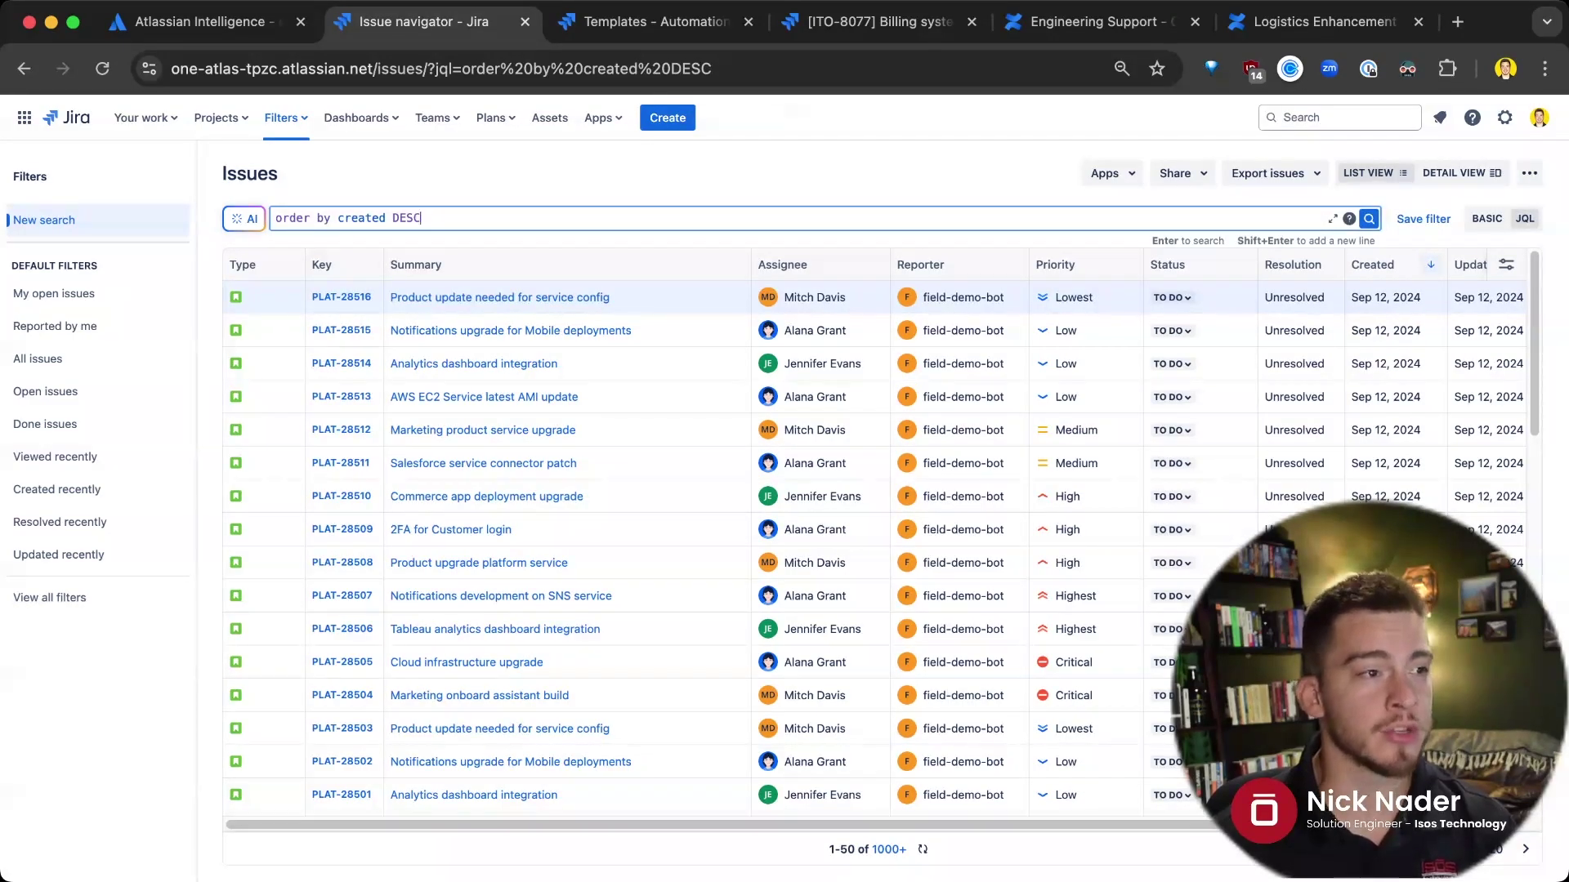
click(243, 218)
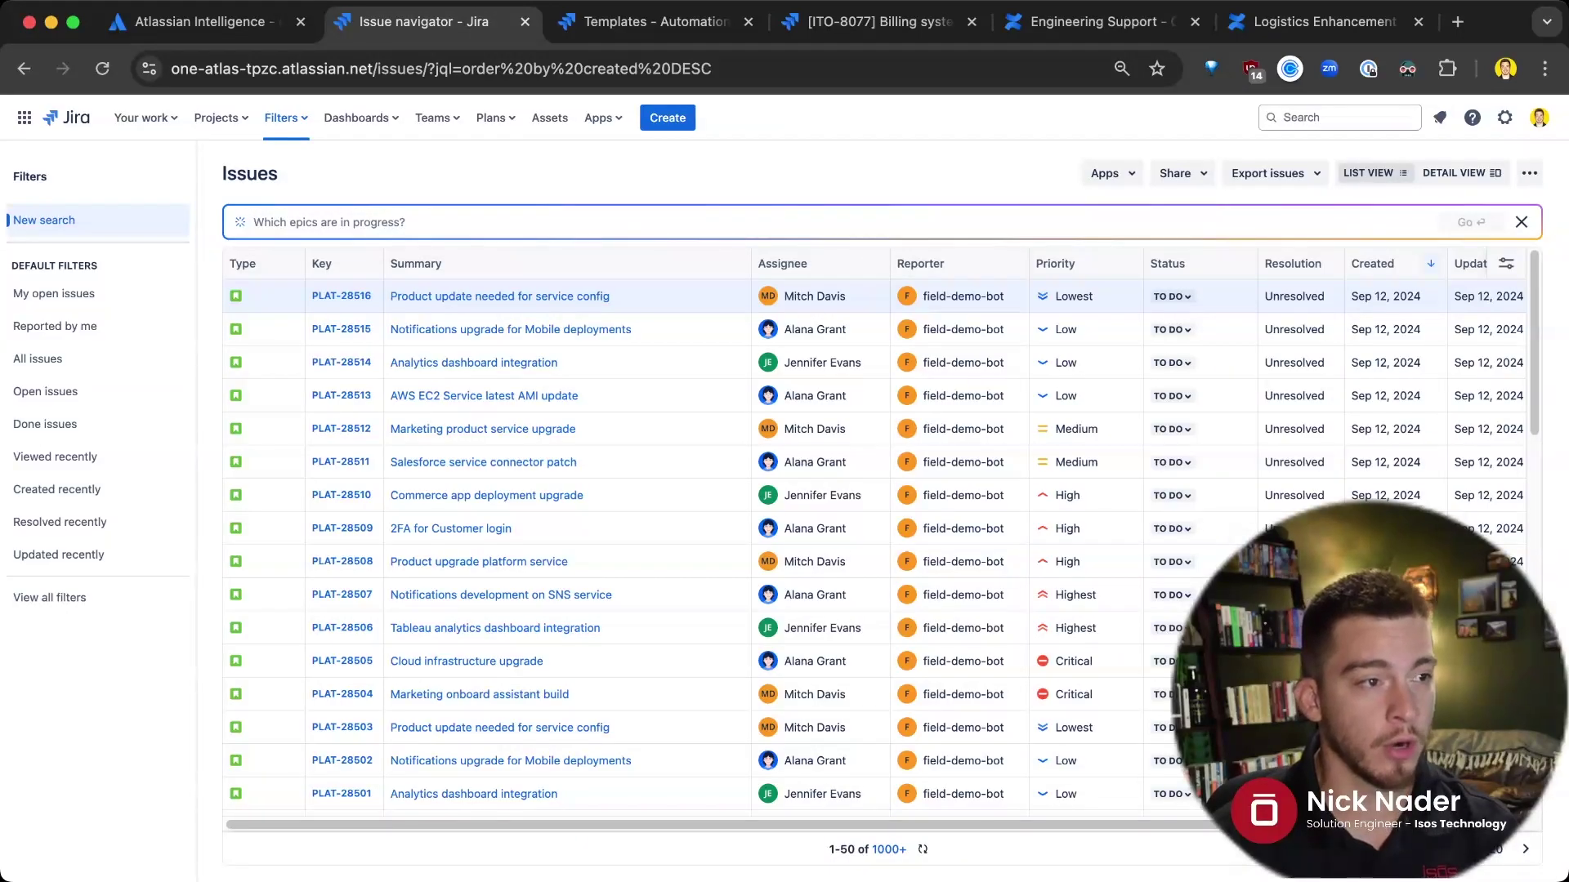
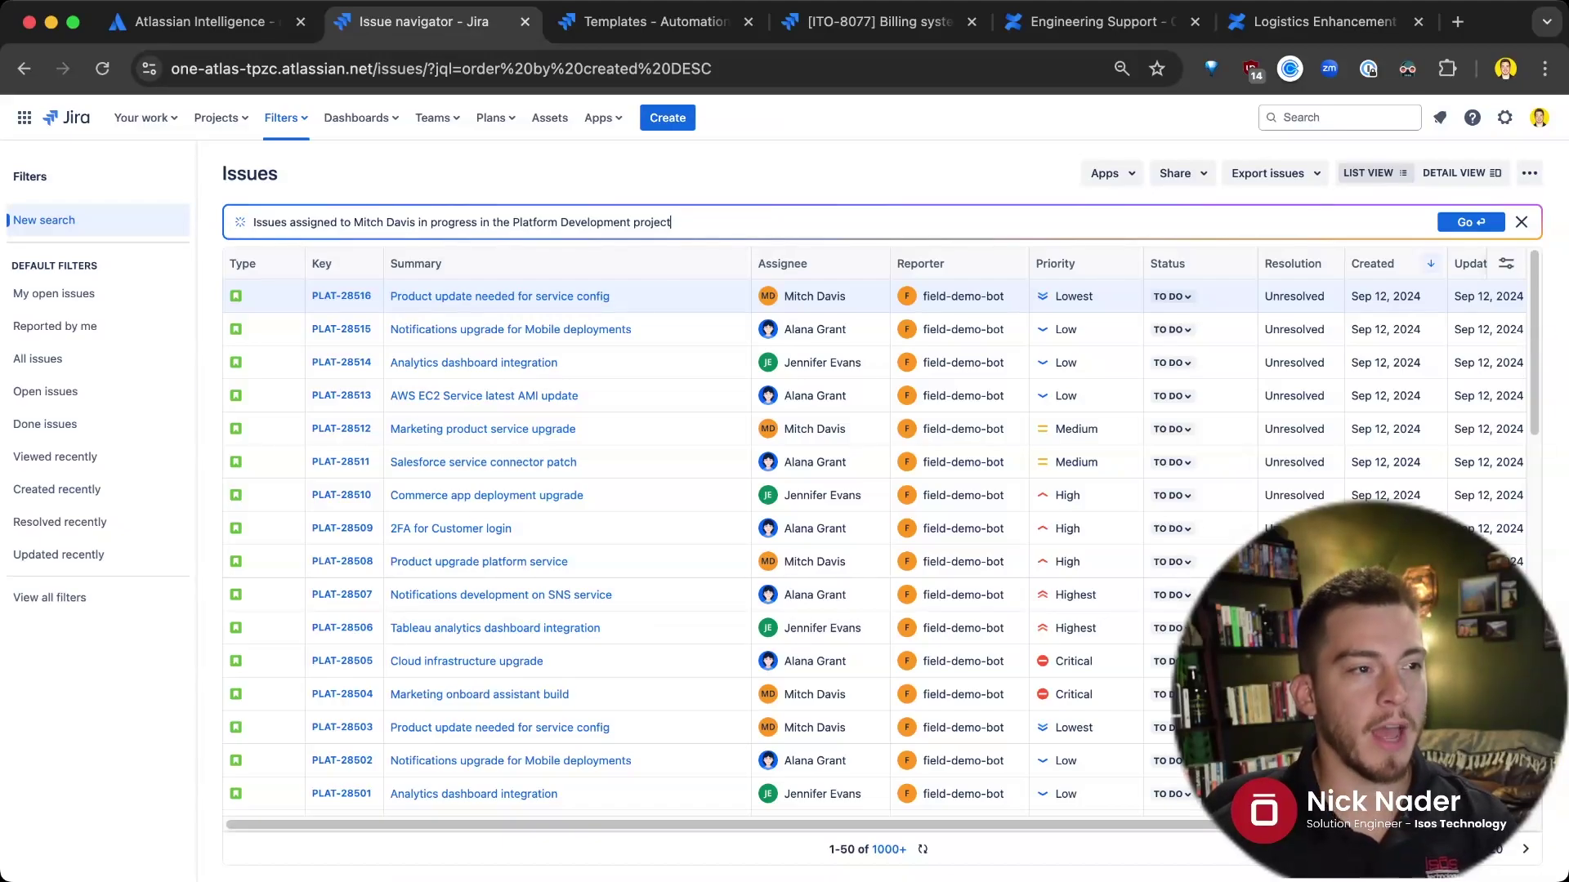
key(Return)
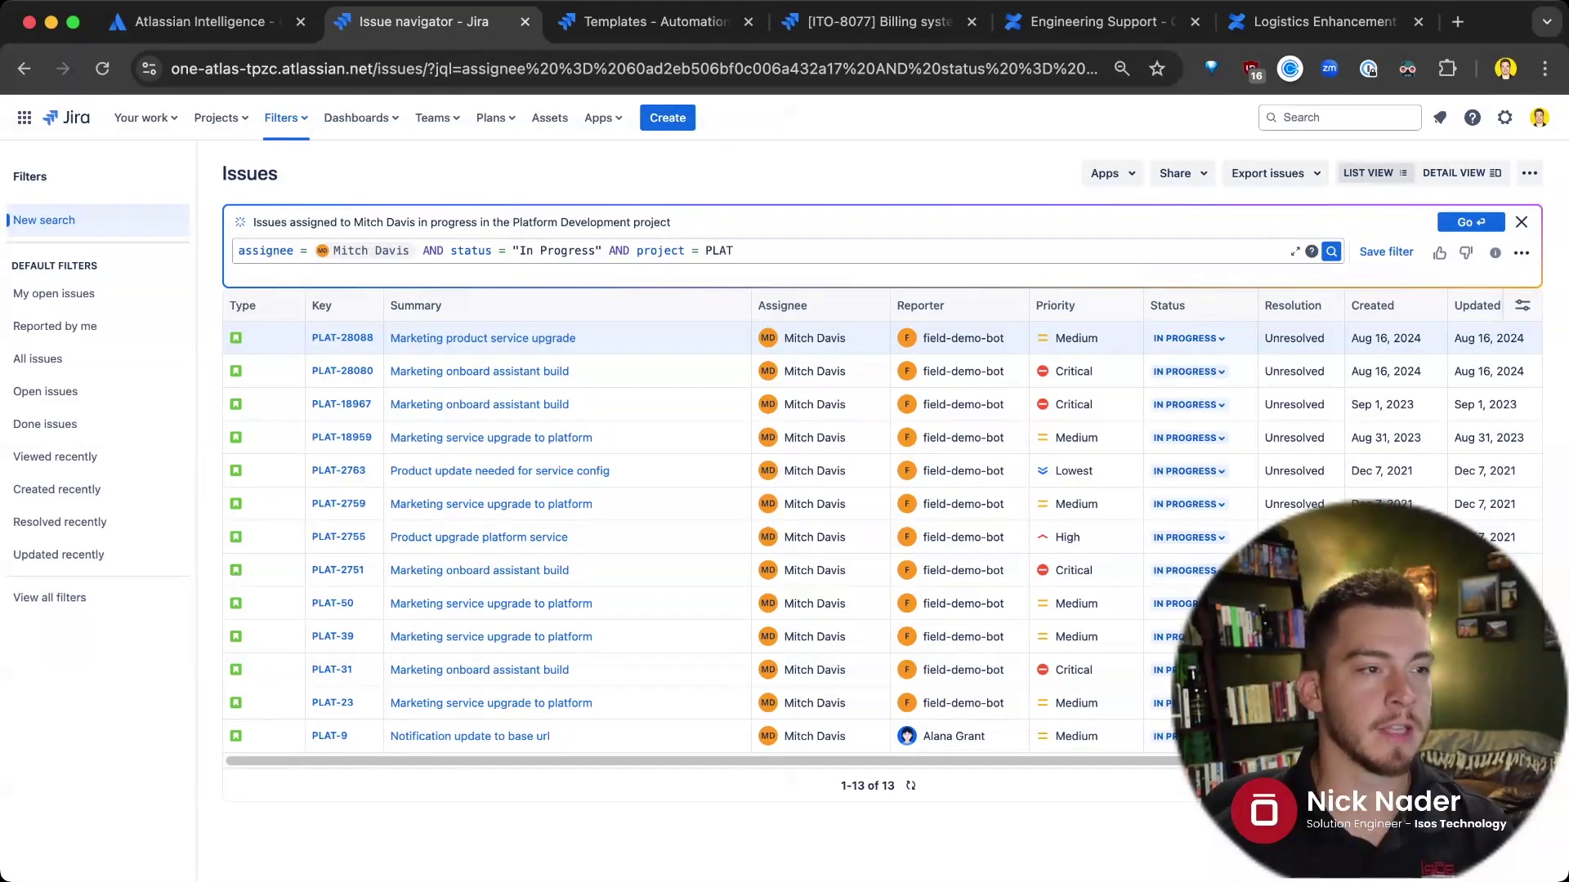
Run the generated JQL for the assignee's In Progress issues in project PLAT
key(Return)
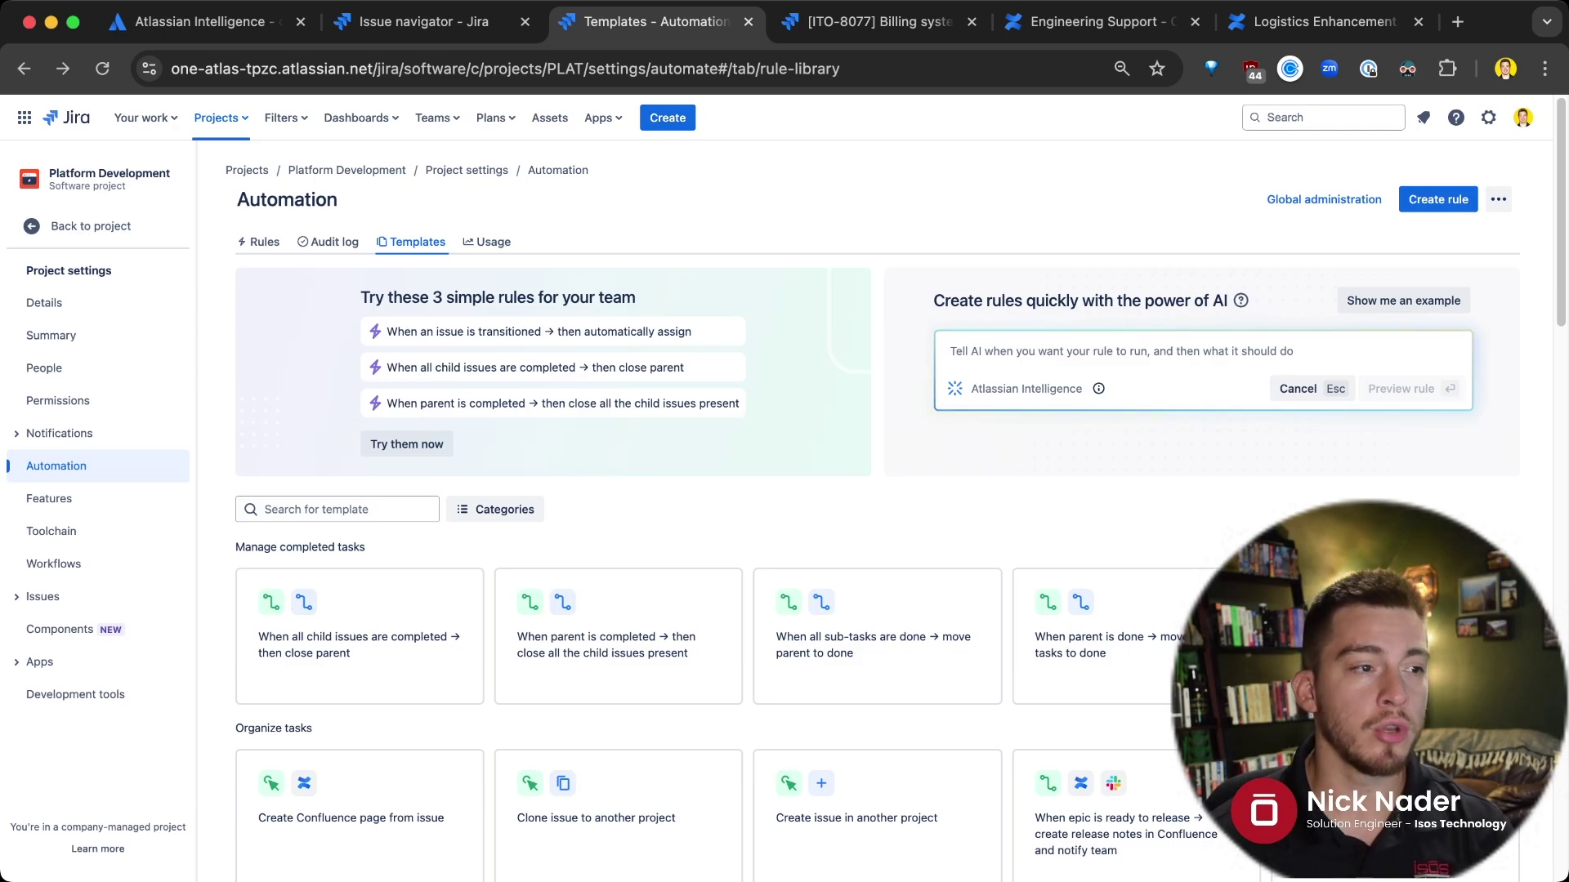
scroll(359, 785, down, 1)
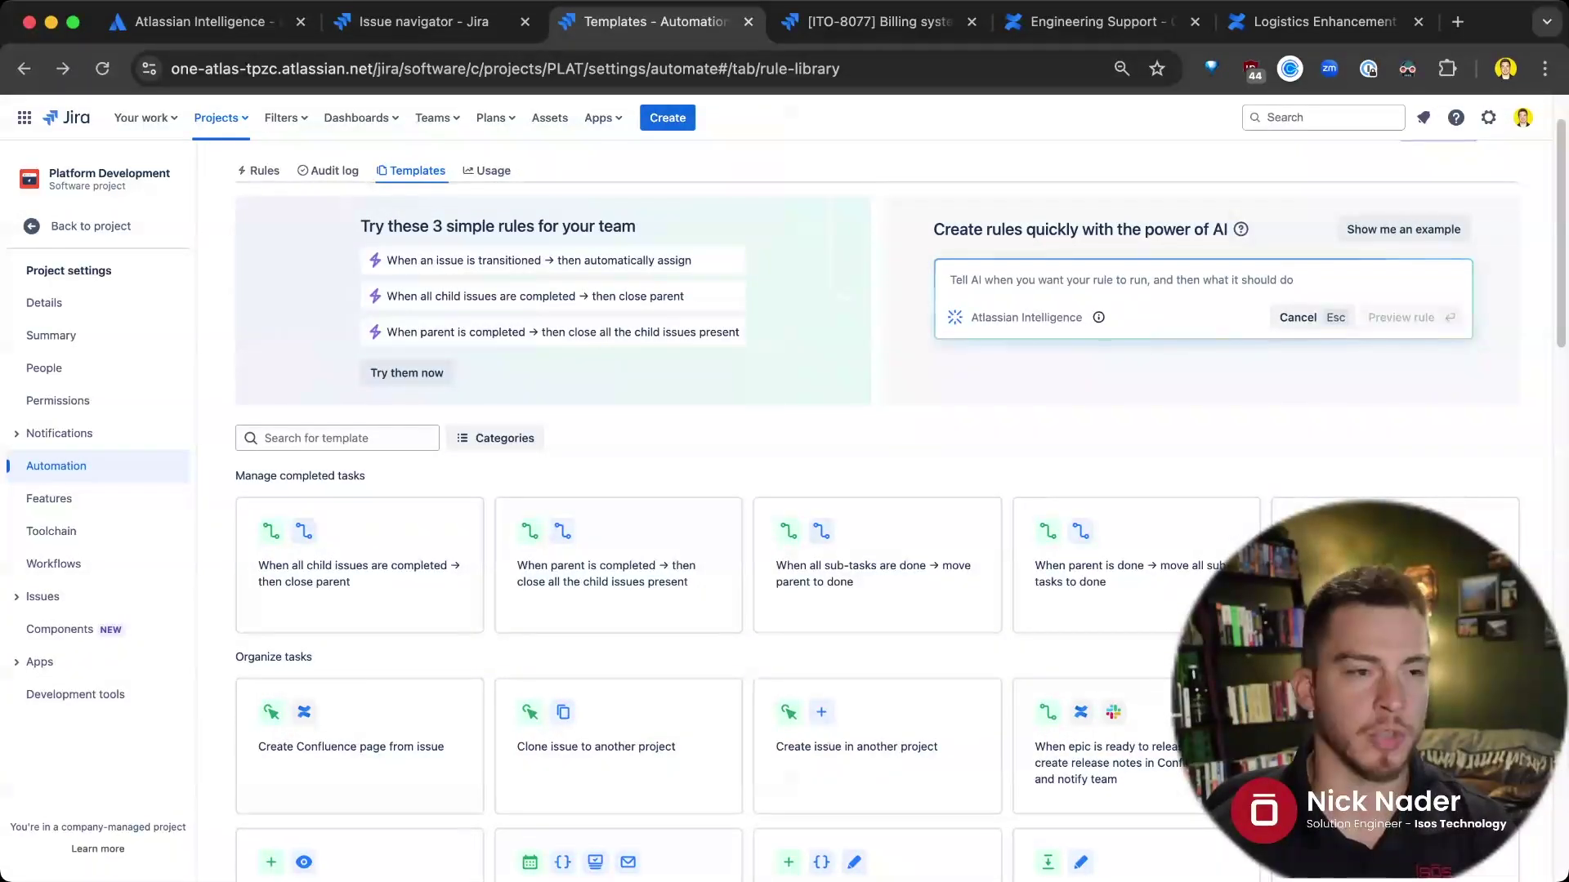
scroll(1063, 760, up, 1)
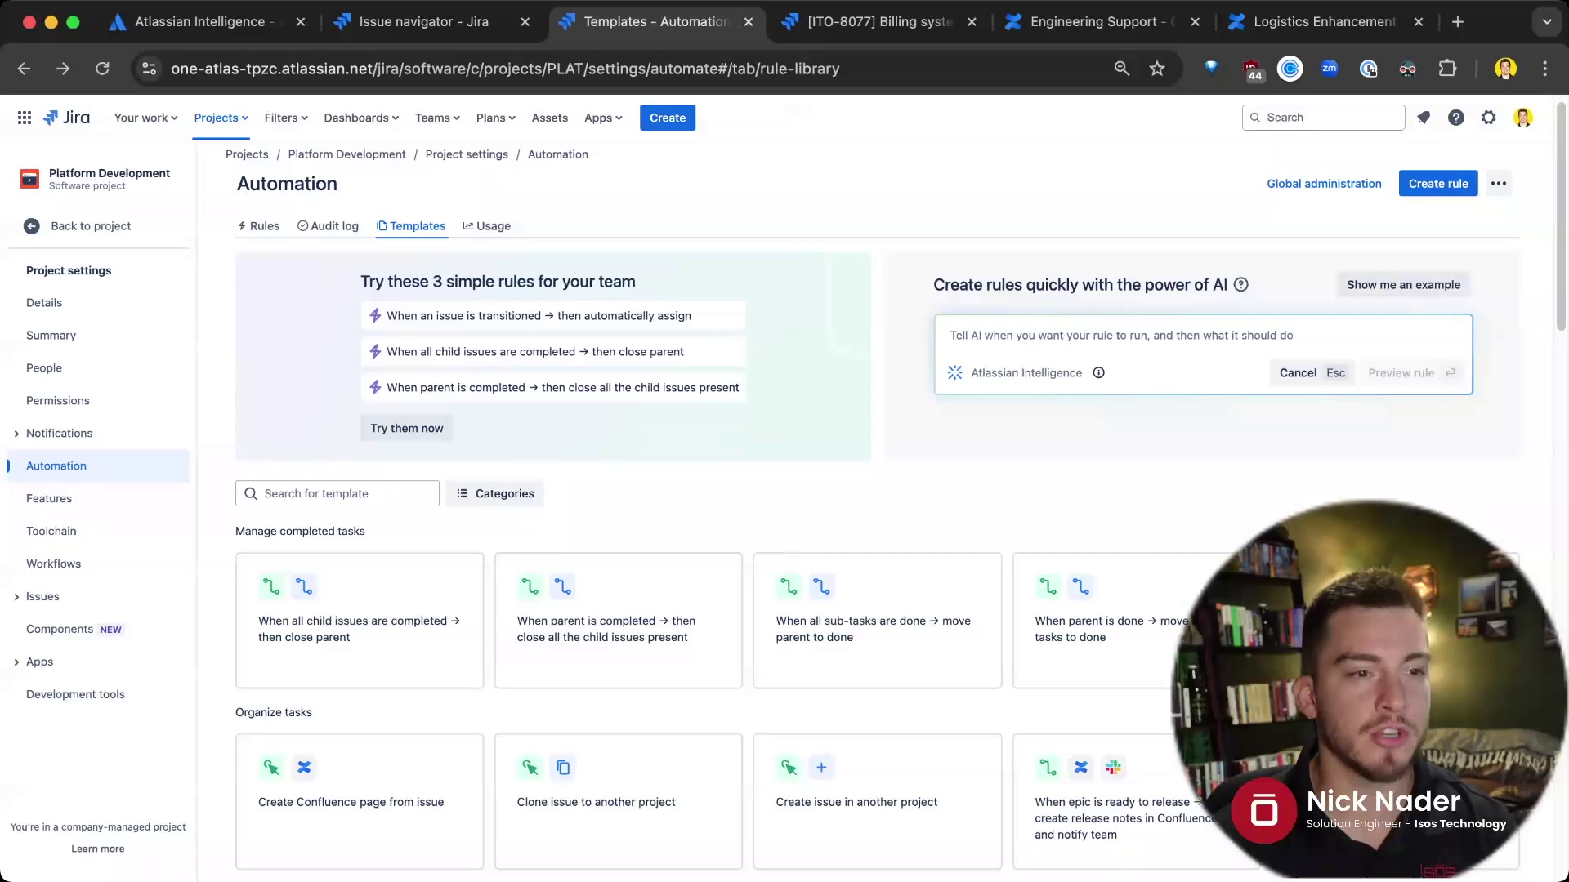
Preview an AI example rule, 'Transition Linked Issues to Done', triggered when an issue reaches Done
click(1403, 284)
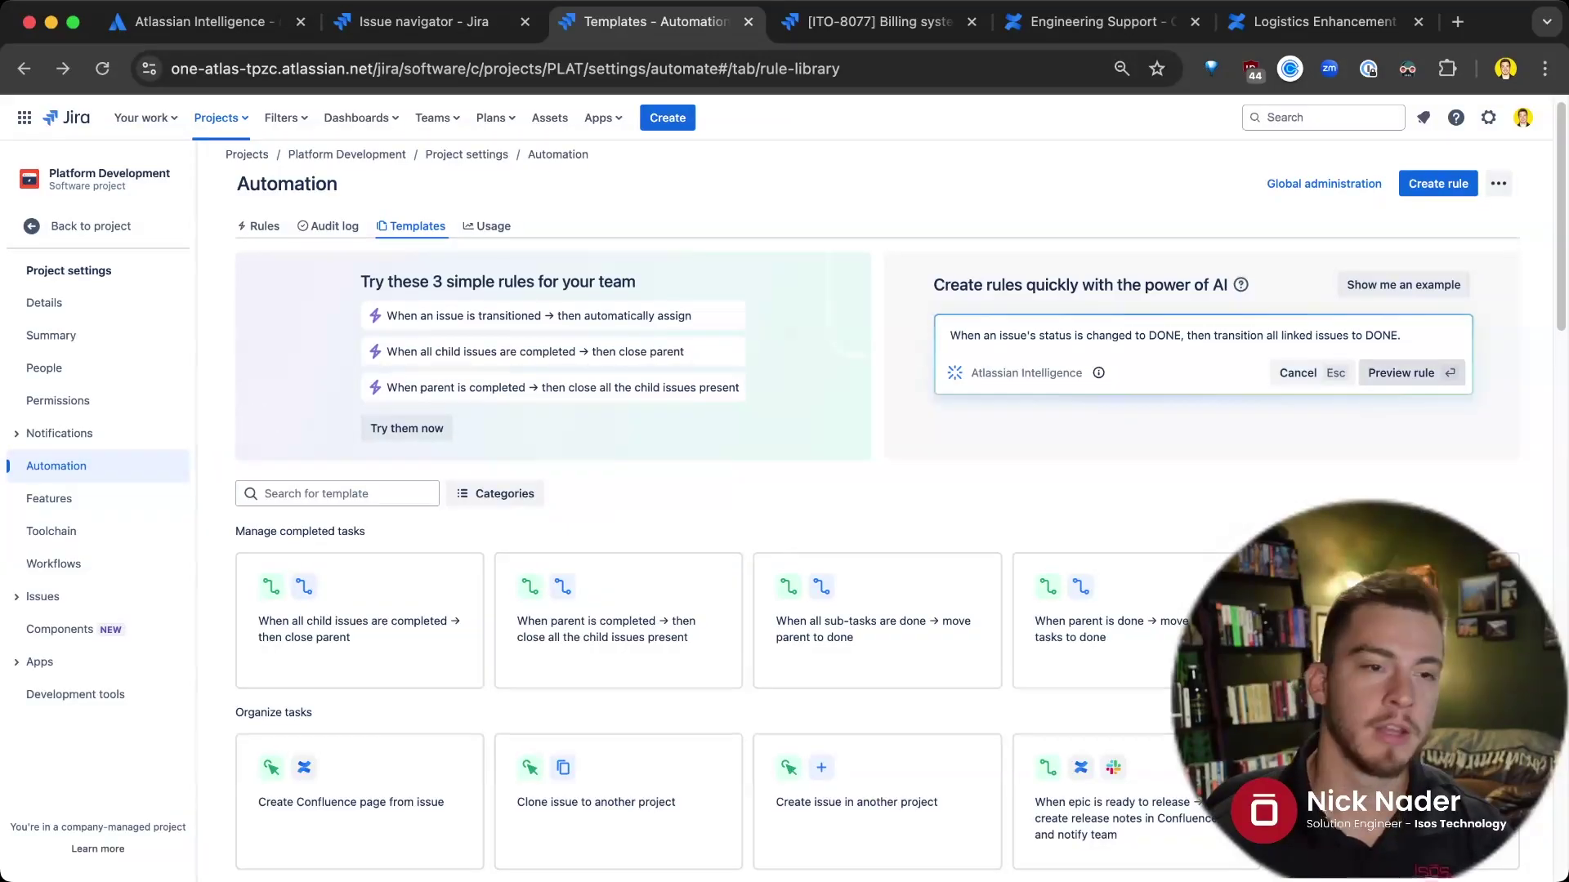
key(Return)
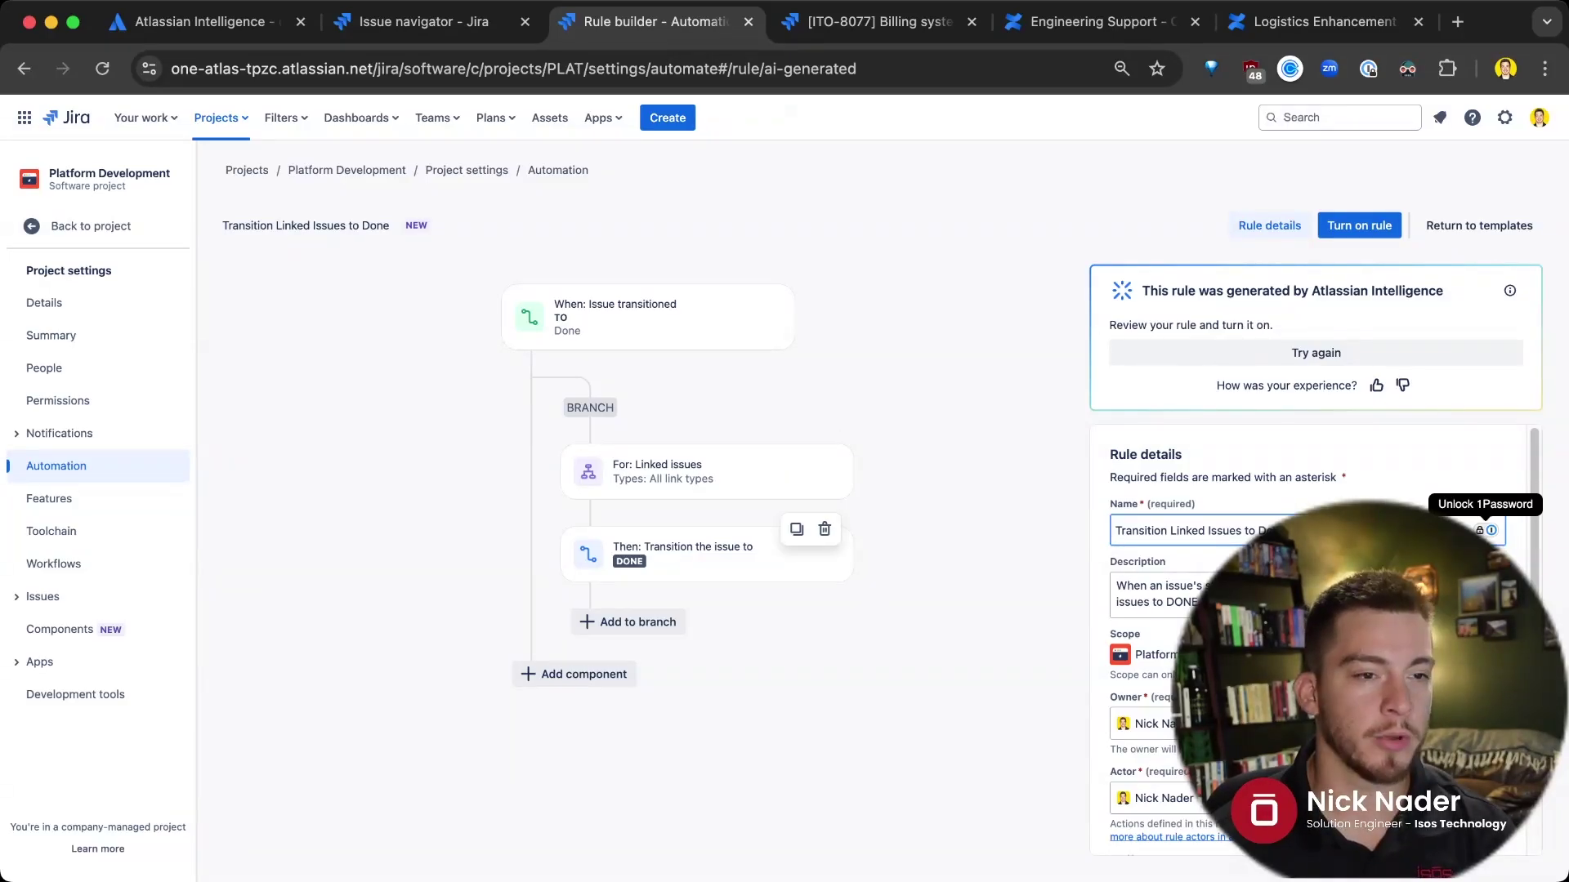
Inspect the generated rule's 'Then: Transition the issue to DONE' action
click(707, 554)
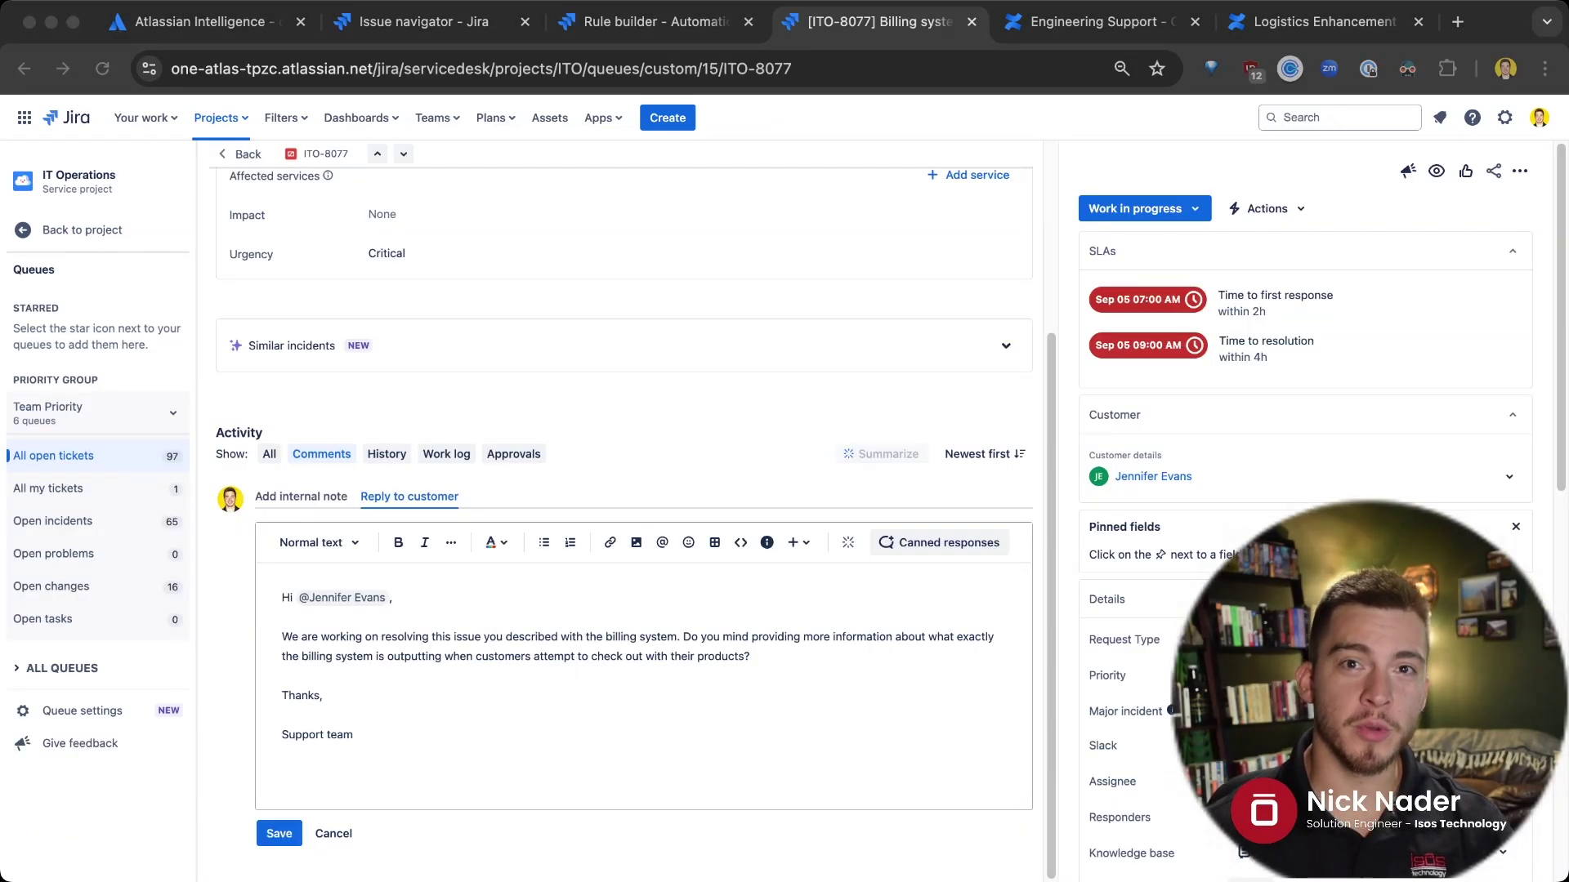
click(282, 773)
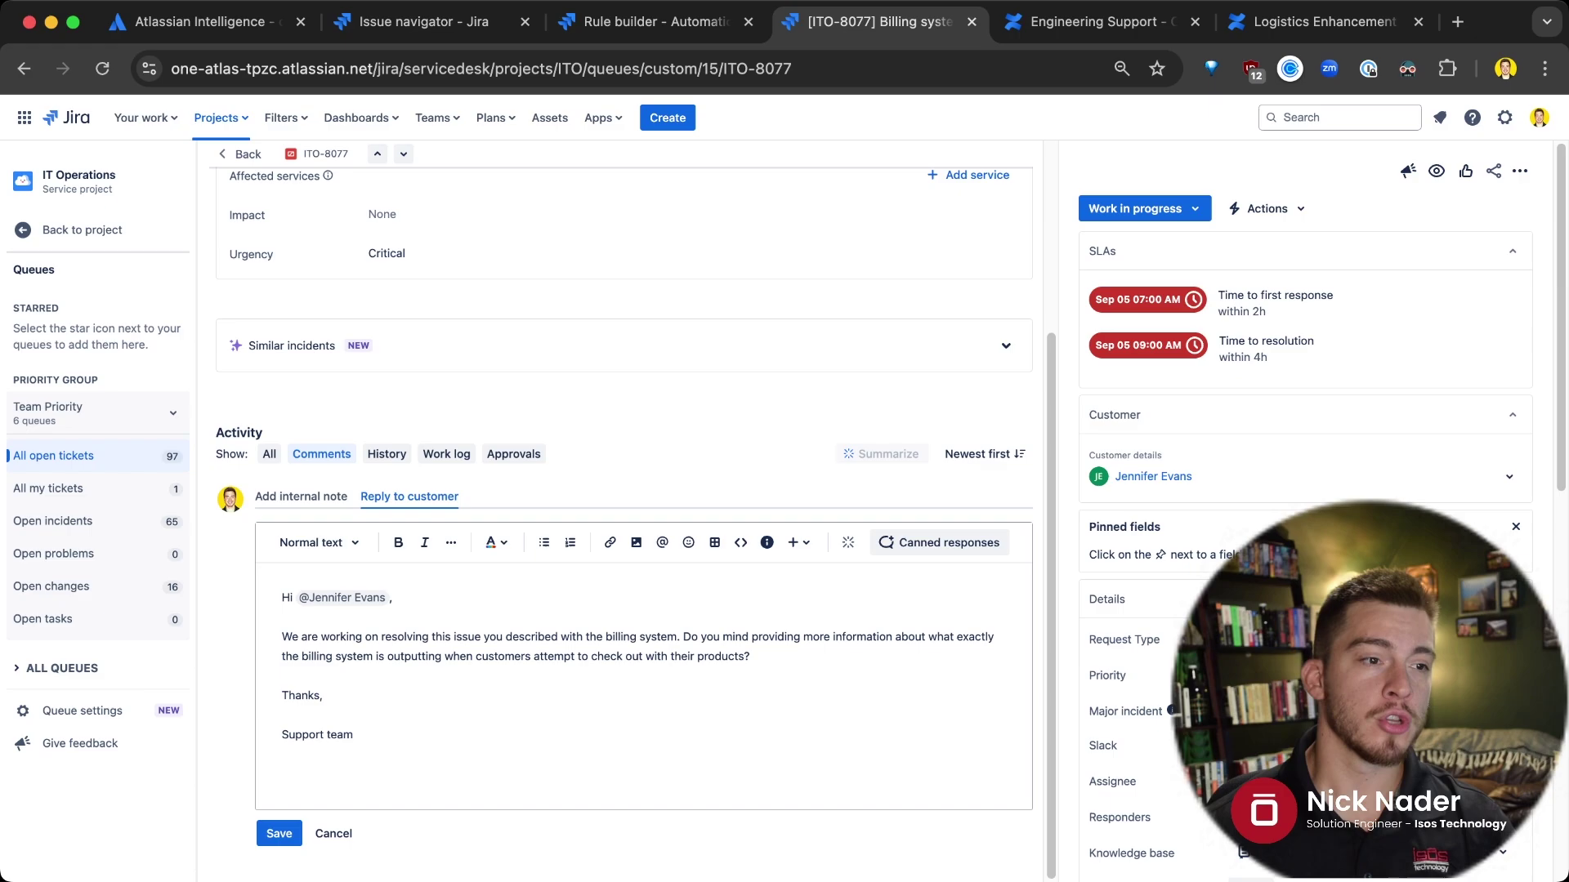
scroll(714, 543, up, 3)
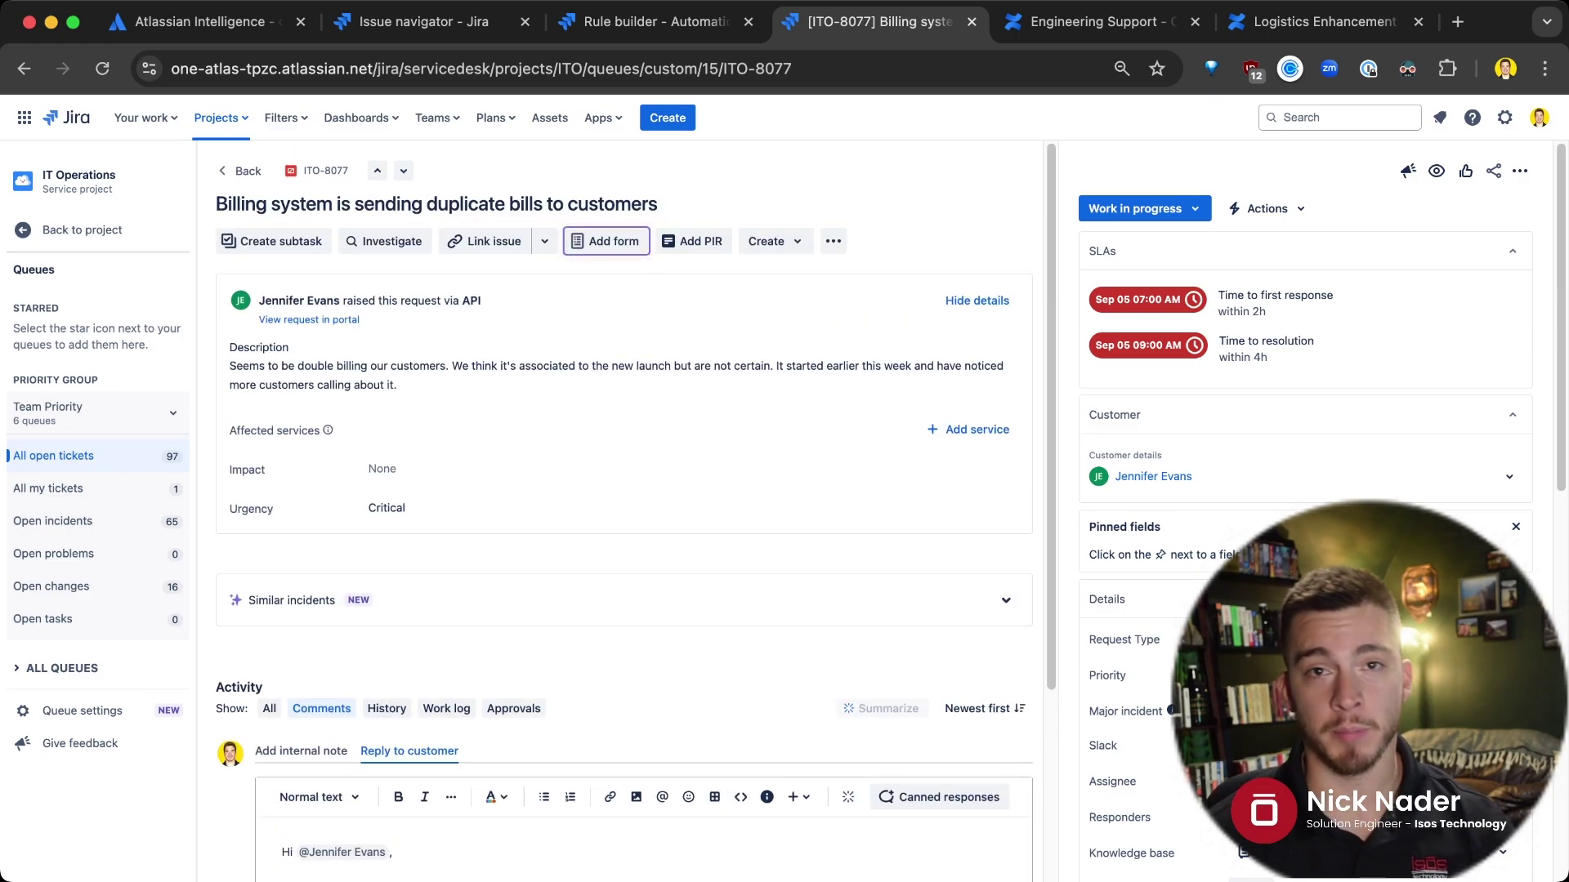
scroll(636, 510, down, 3)
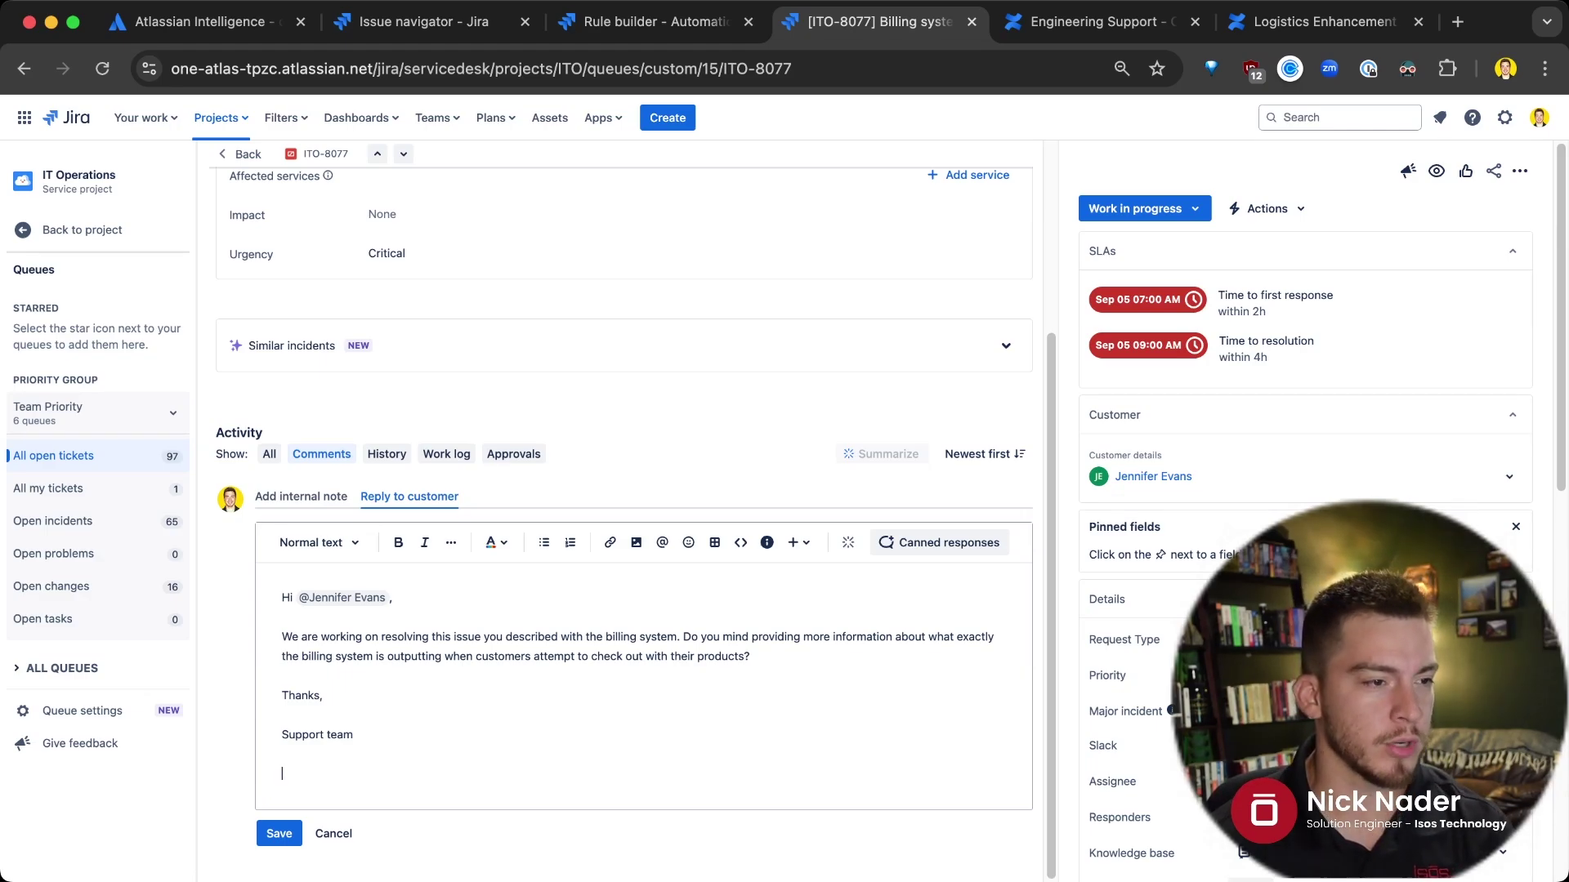
Use the /ai menu to rewrite the drafted customer reply in a professional tone
text(/)
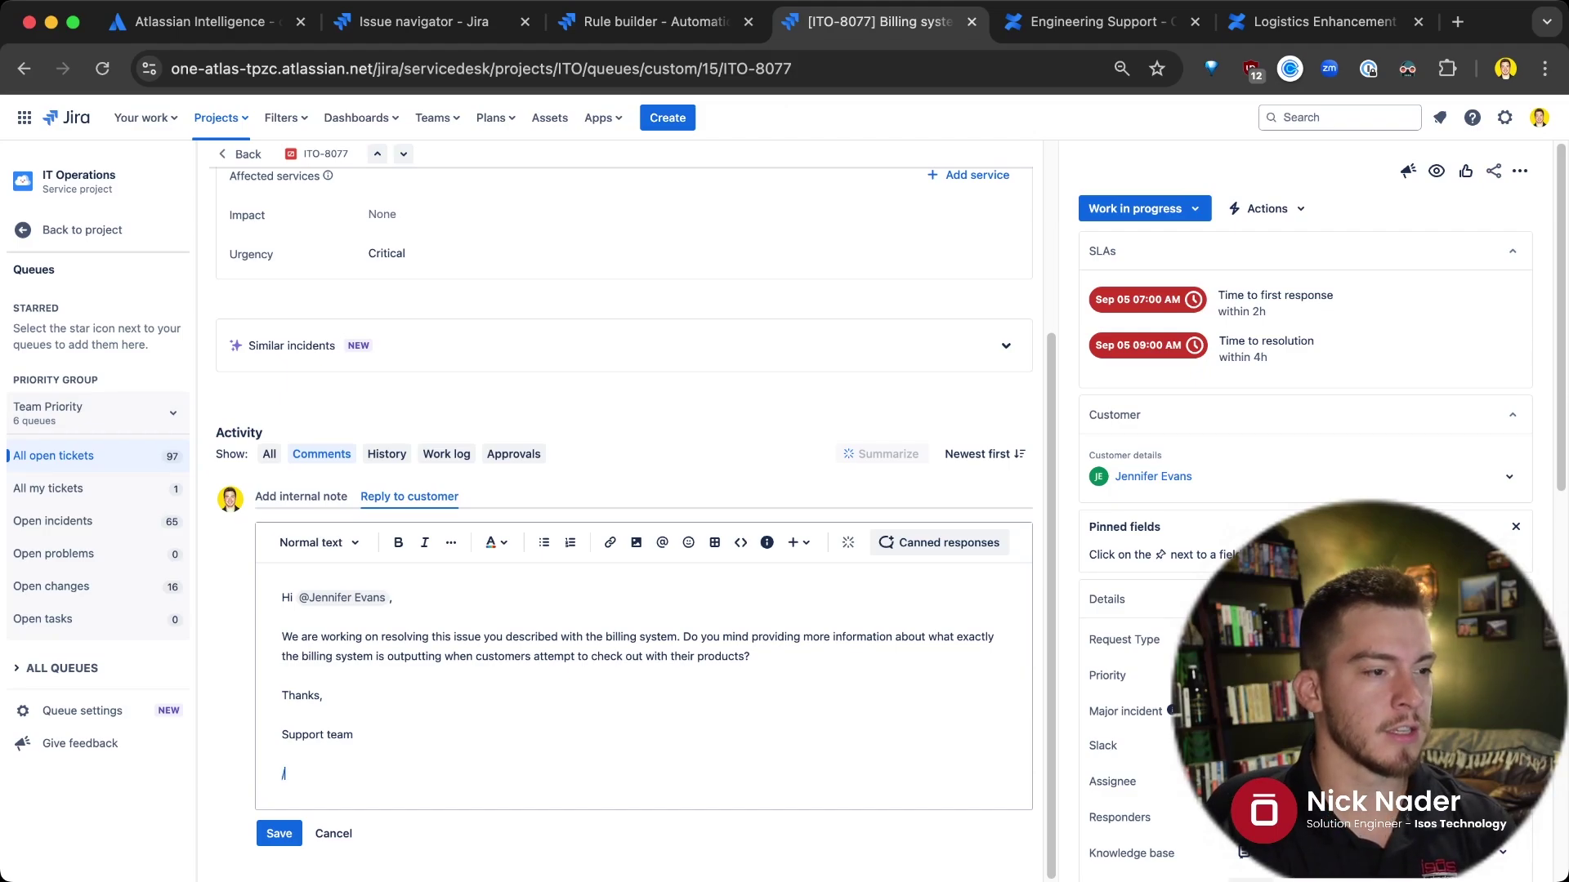
text(ad)
text(i)
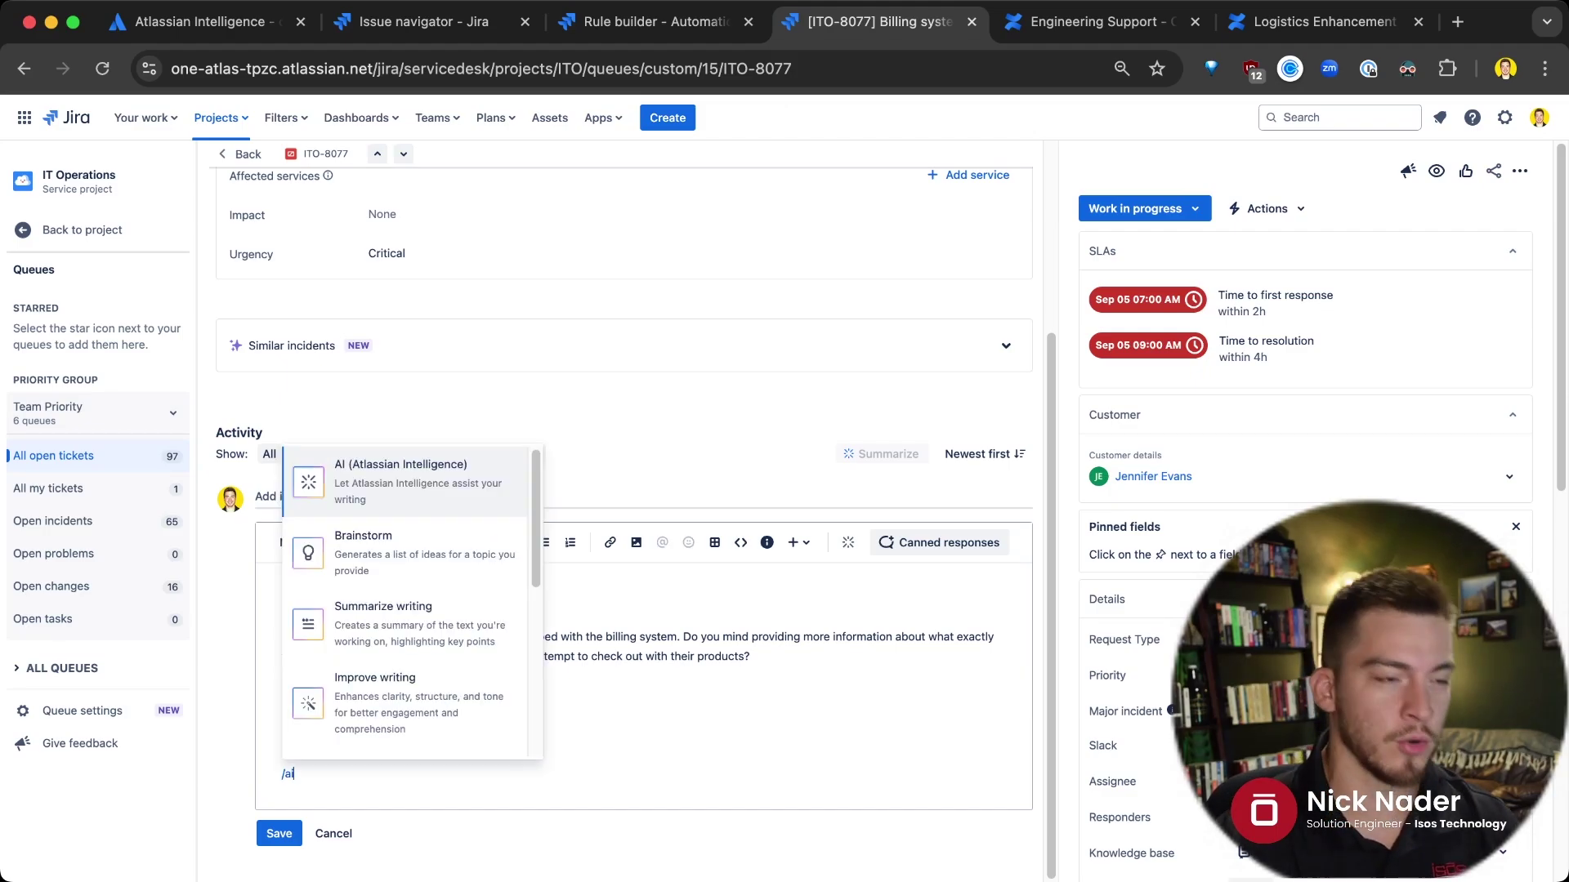
key(Down)
key(Down)
key(Down)
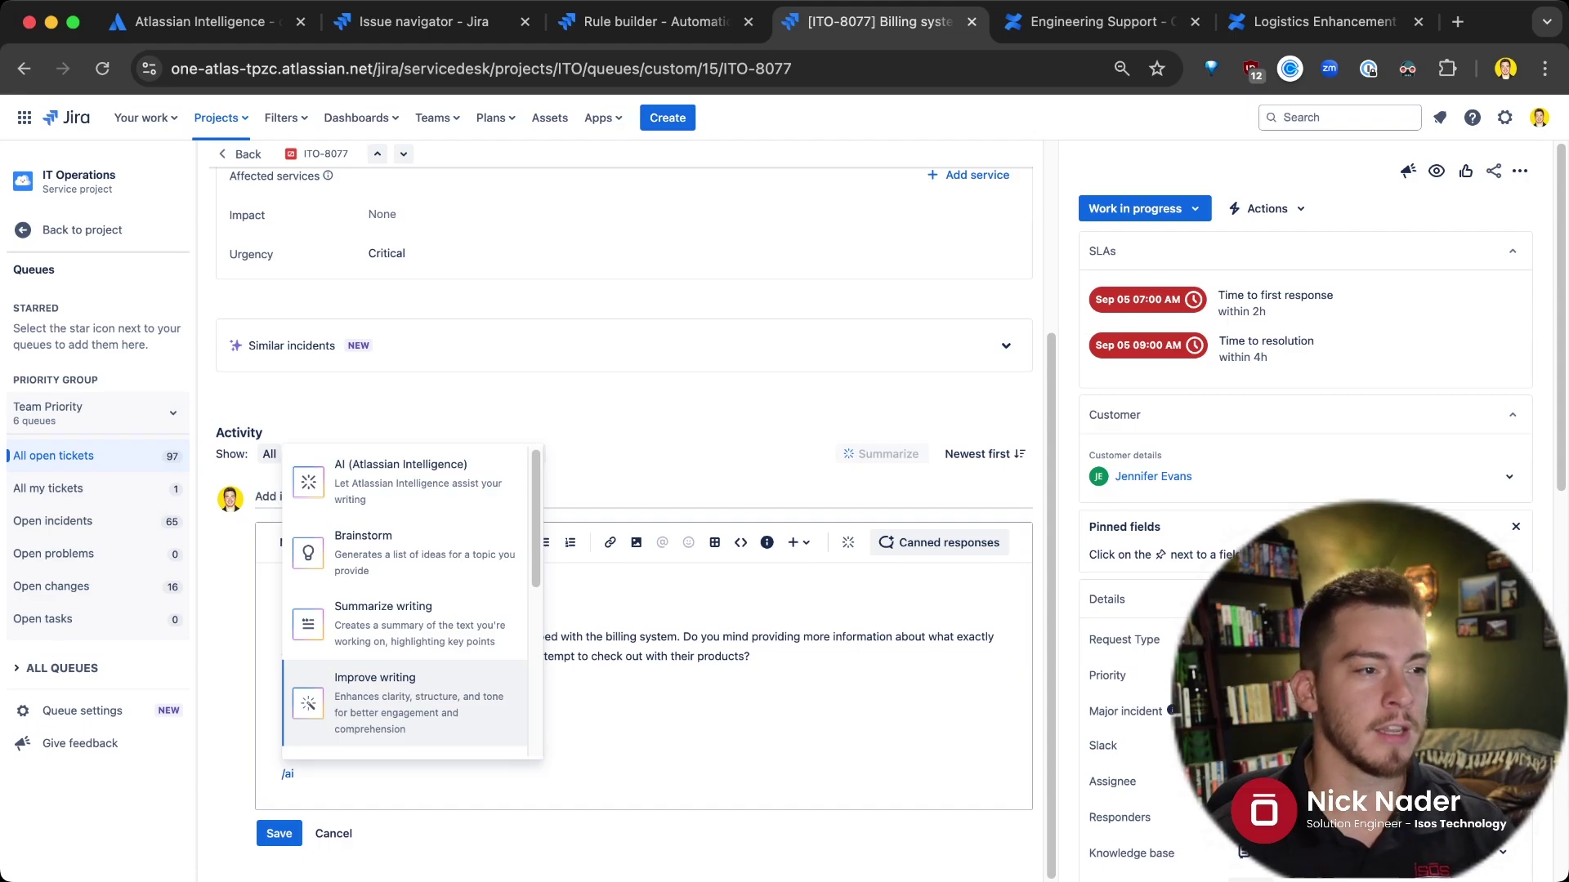
key(Up)
key(Up)
key(Up)
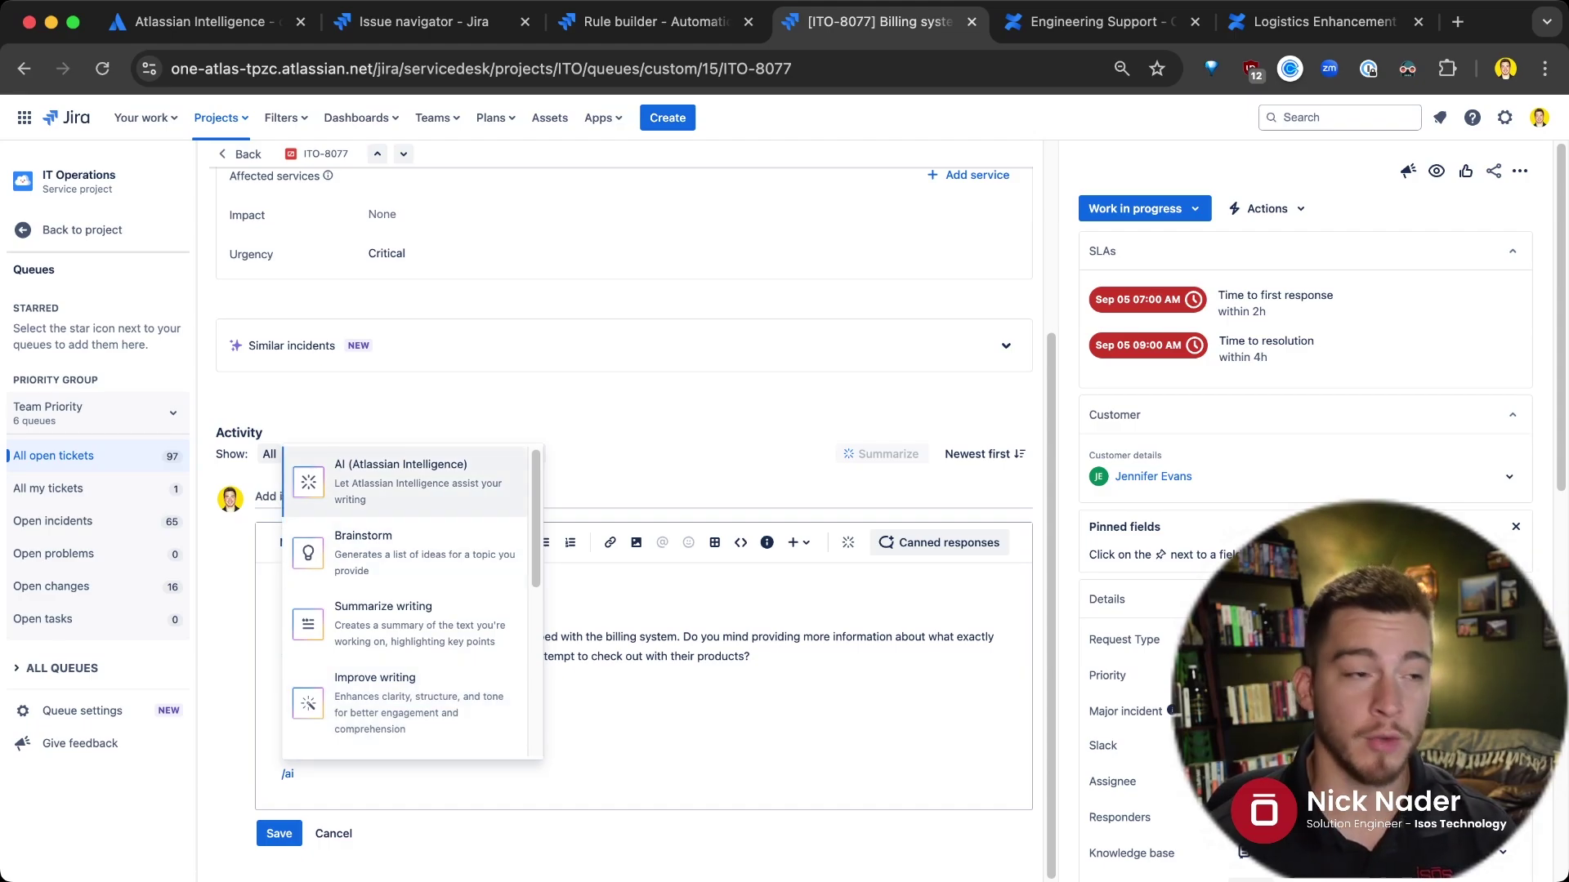
key(Down)
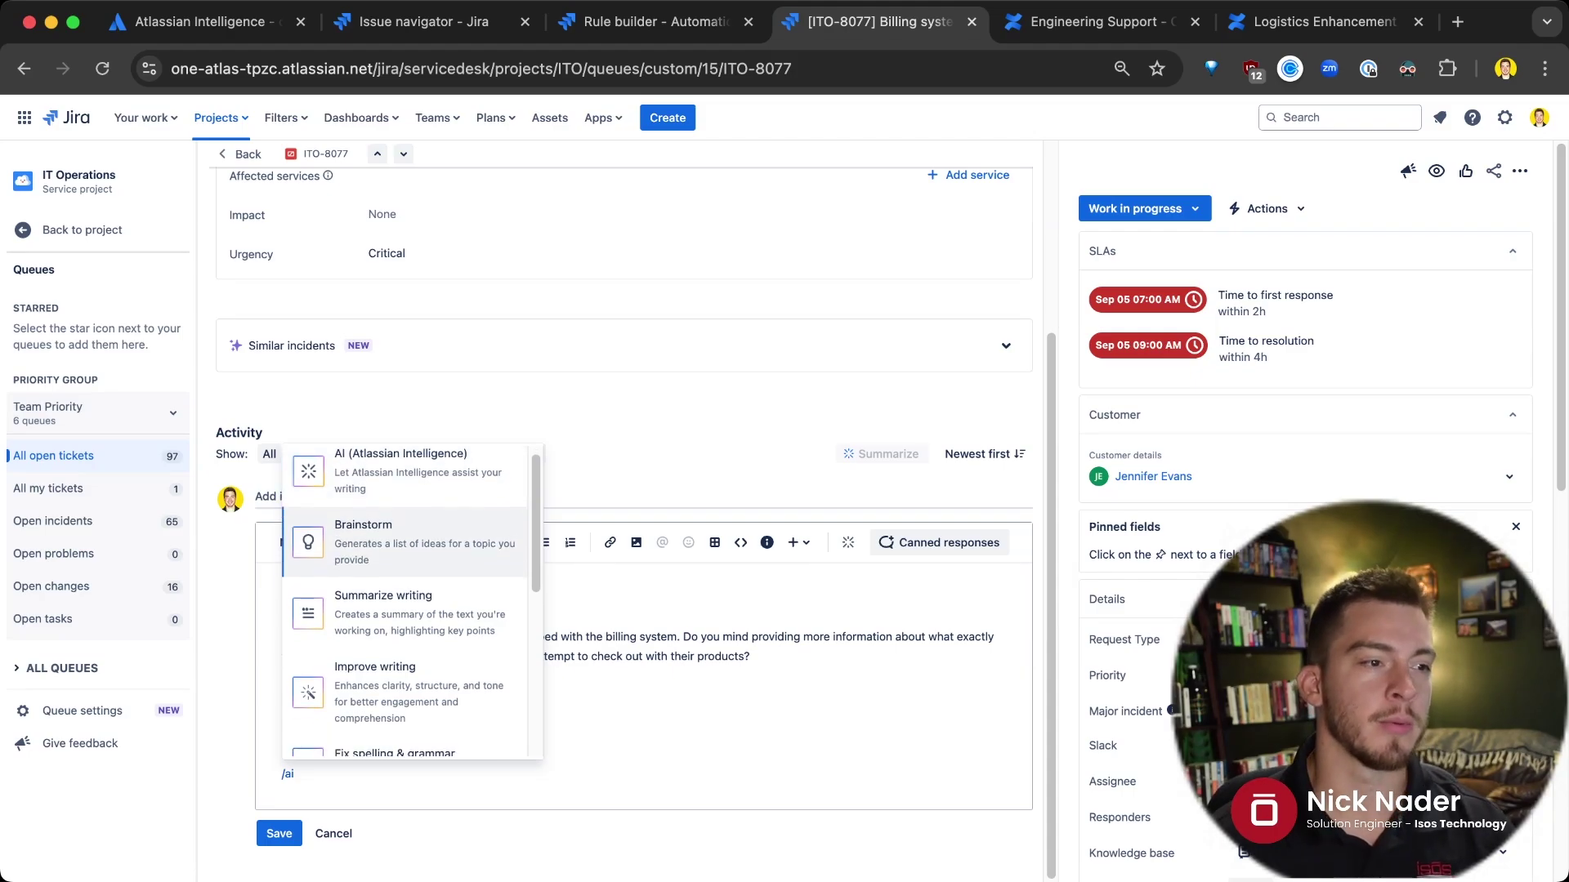
key(Down)
key(Down)
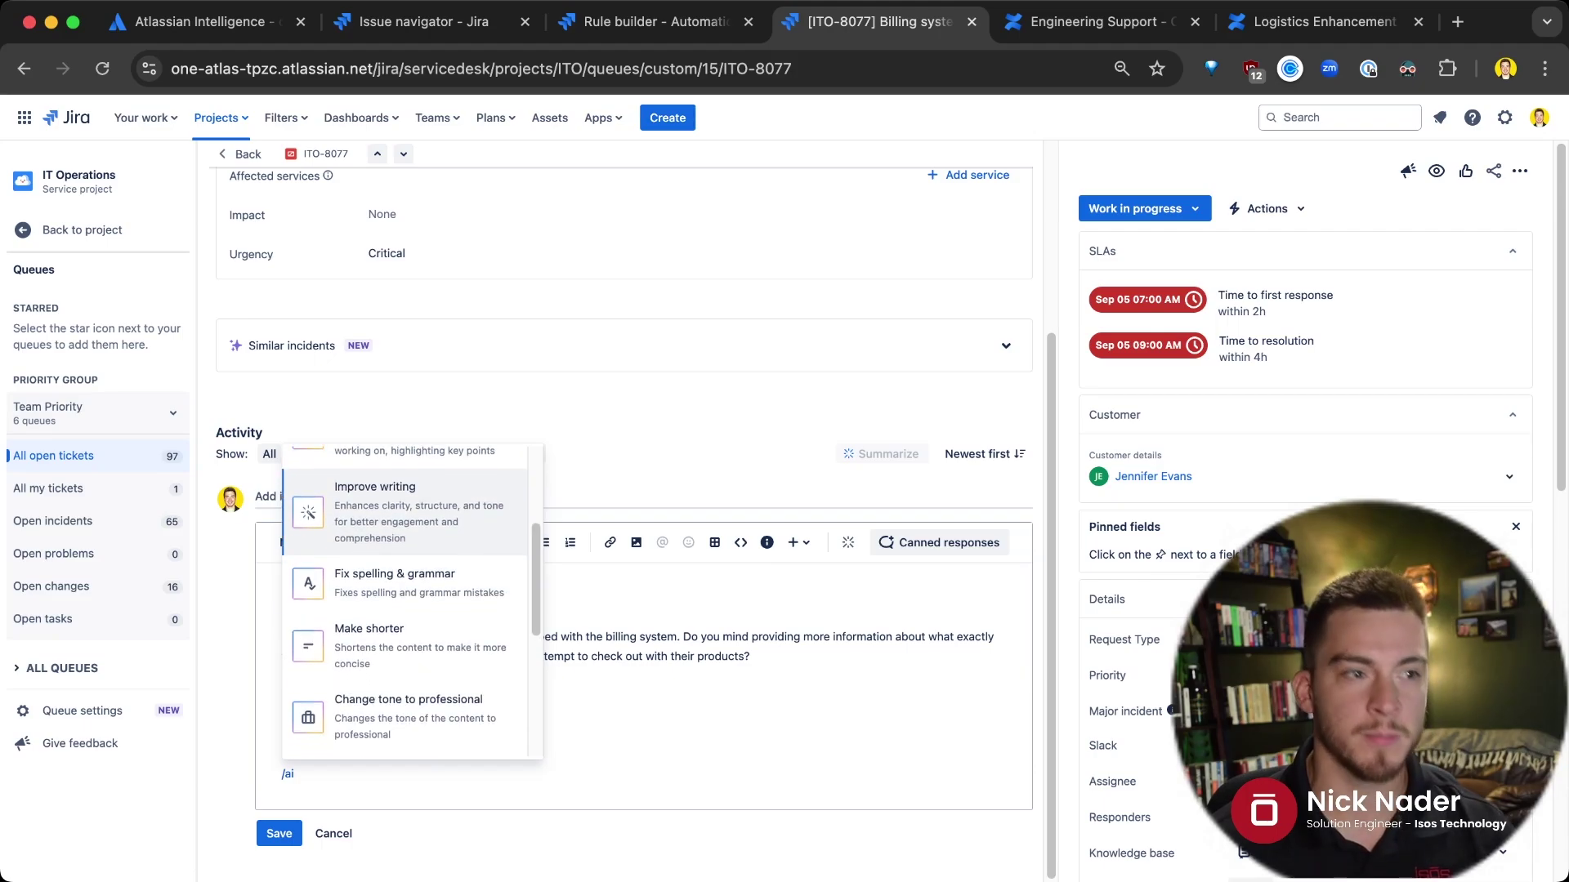
key(Down)
key(Down)
key(Down)
key(Down)
key(Down)
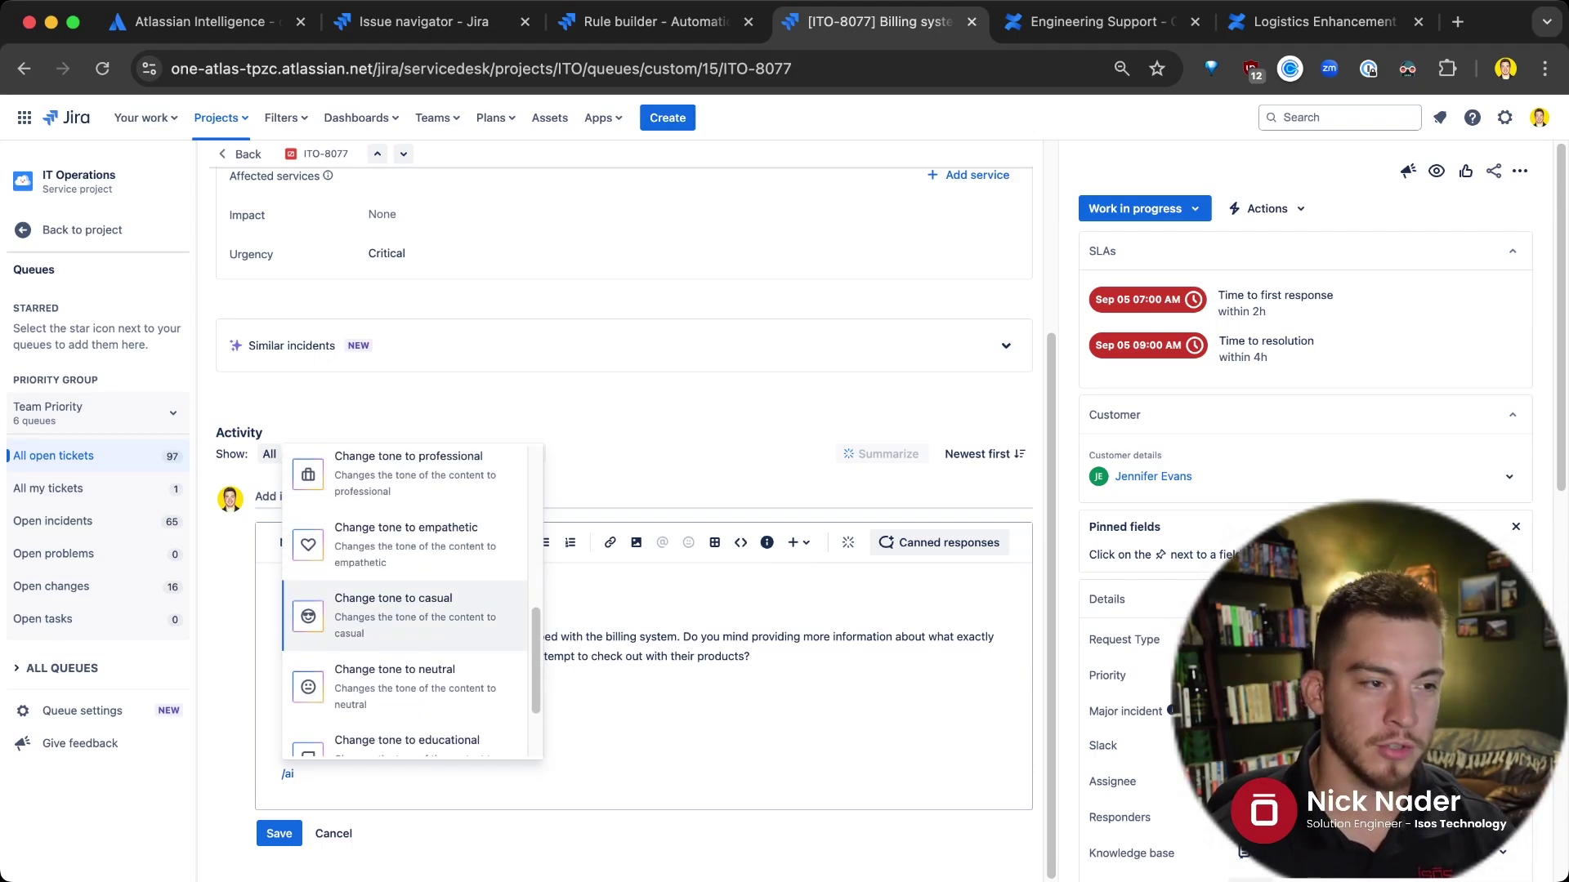
key(Down)
key(Down)
key(Down)
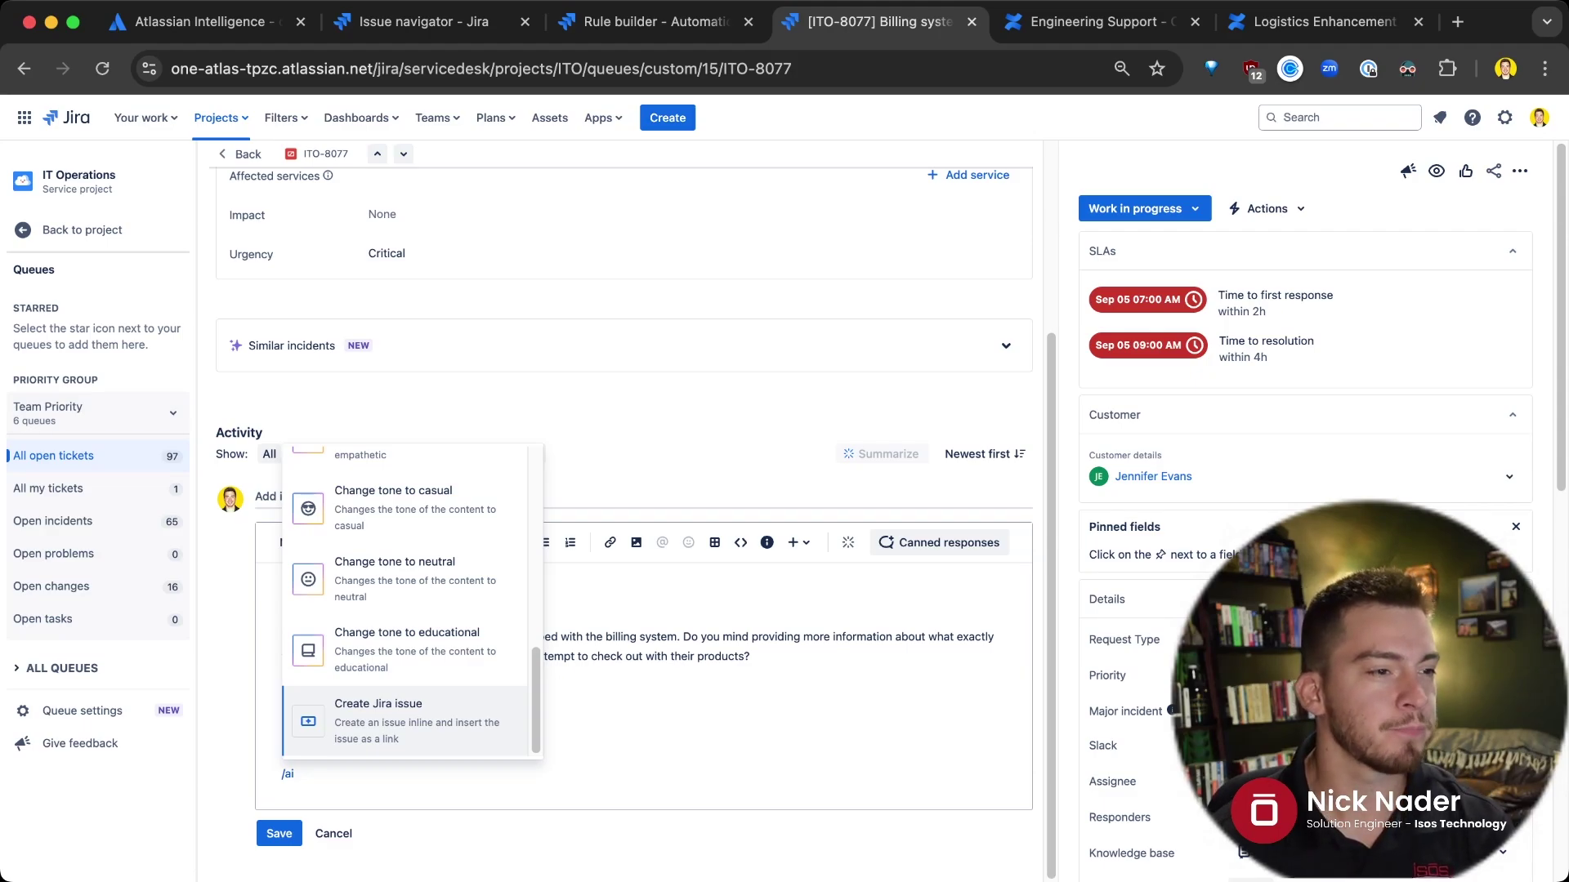
key(Up)
key(Up)
key(Up)
key(Up)
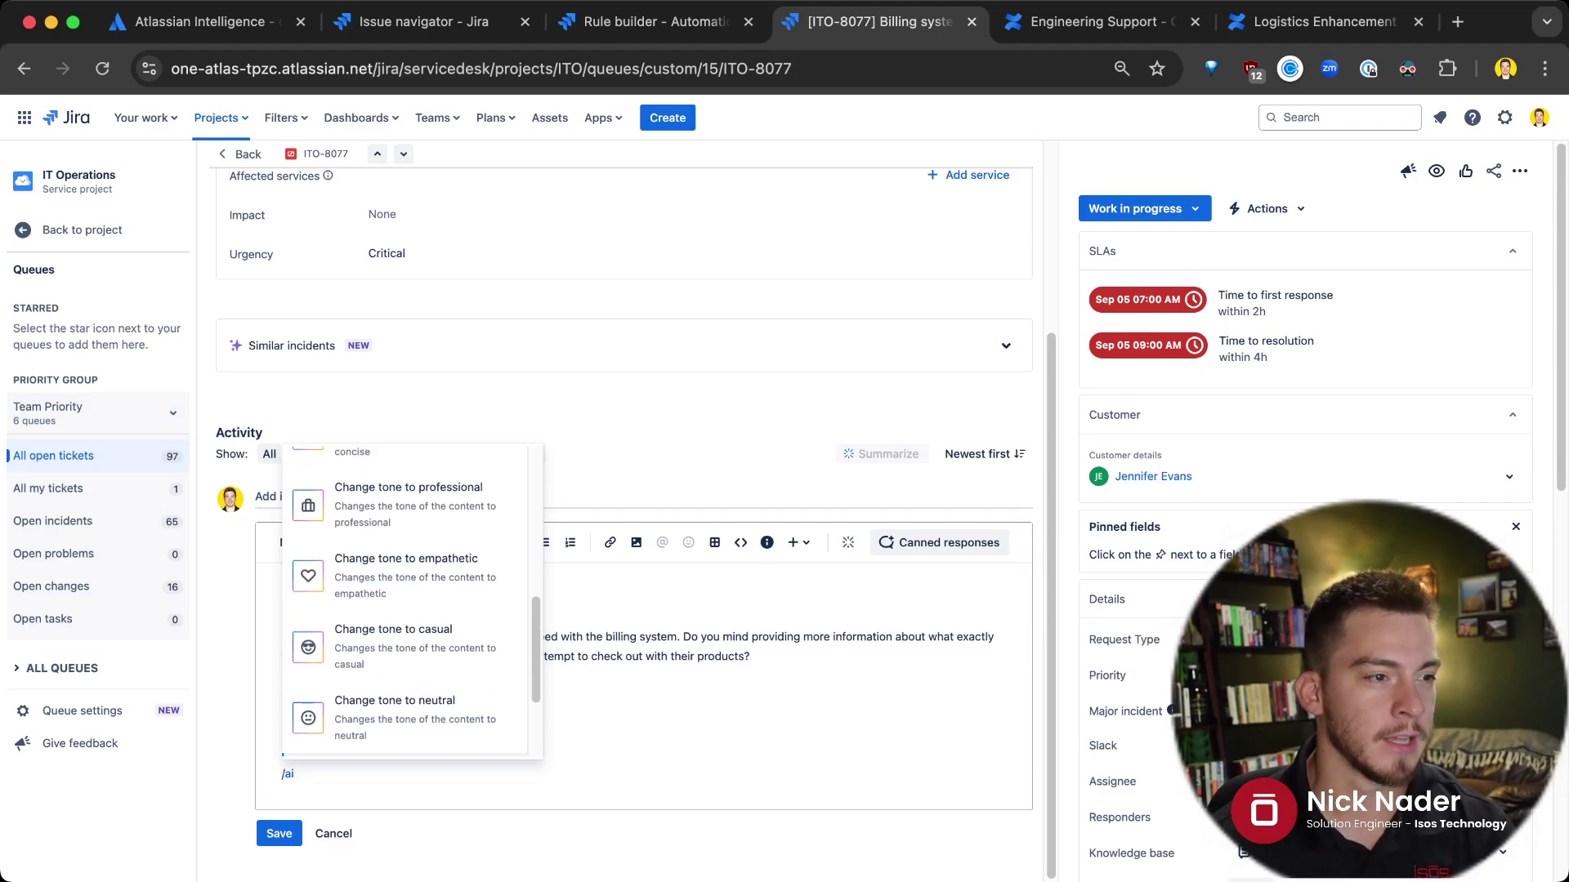
key(Up)
key(Return)
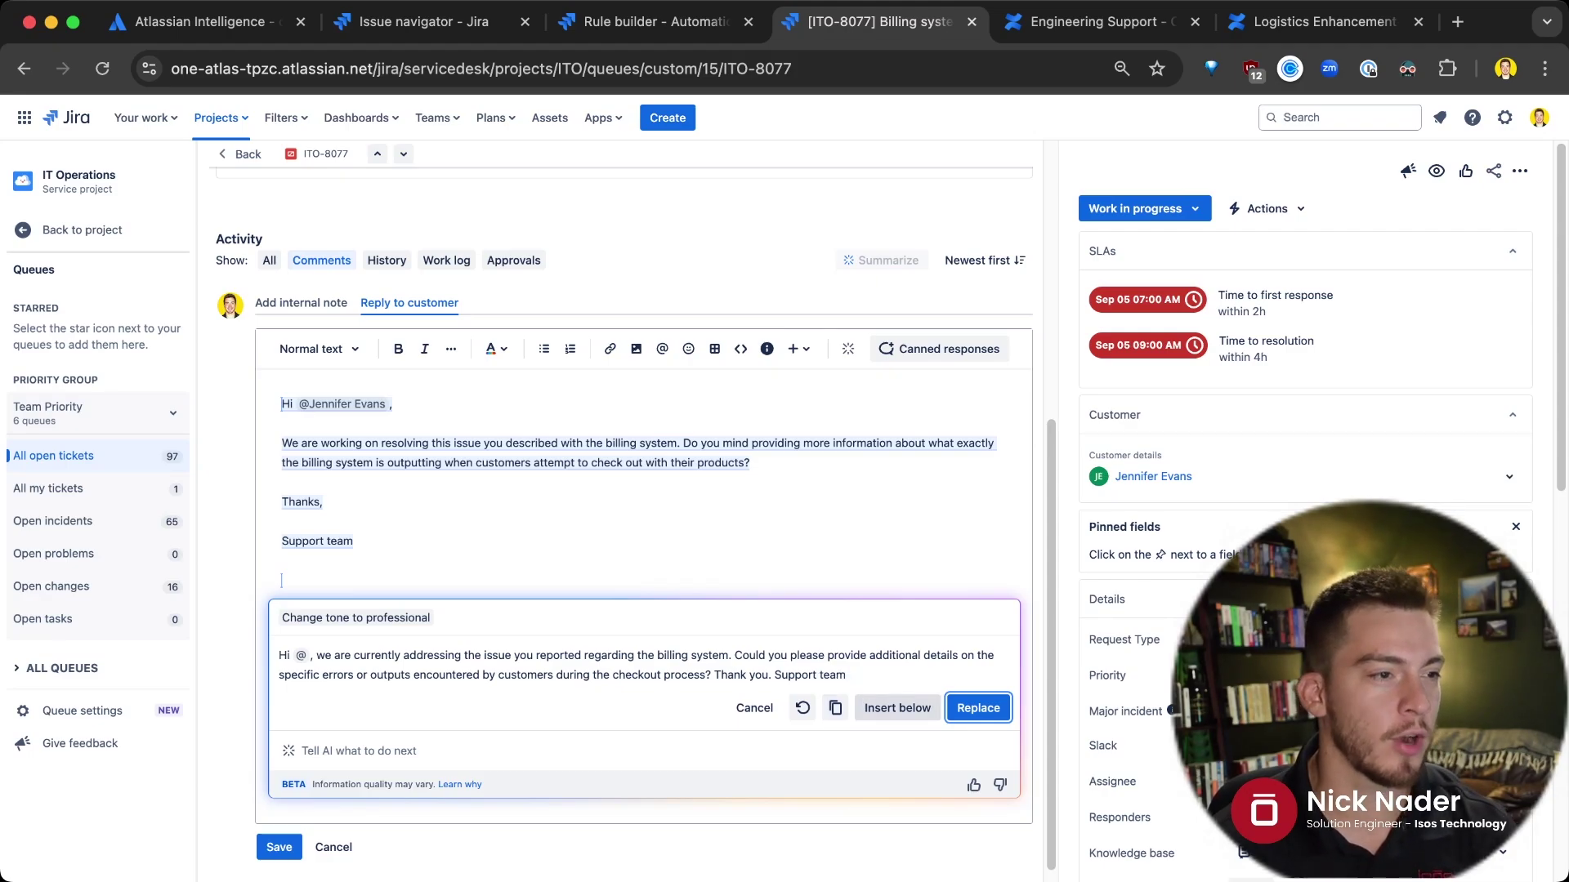
Replace the reply with the professional rewrite, then with an AI 'Improve writing' version
click(978, 708)
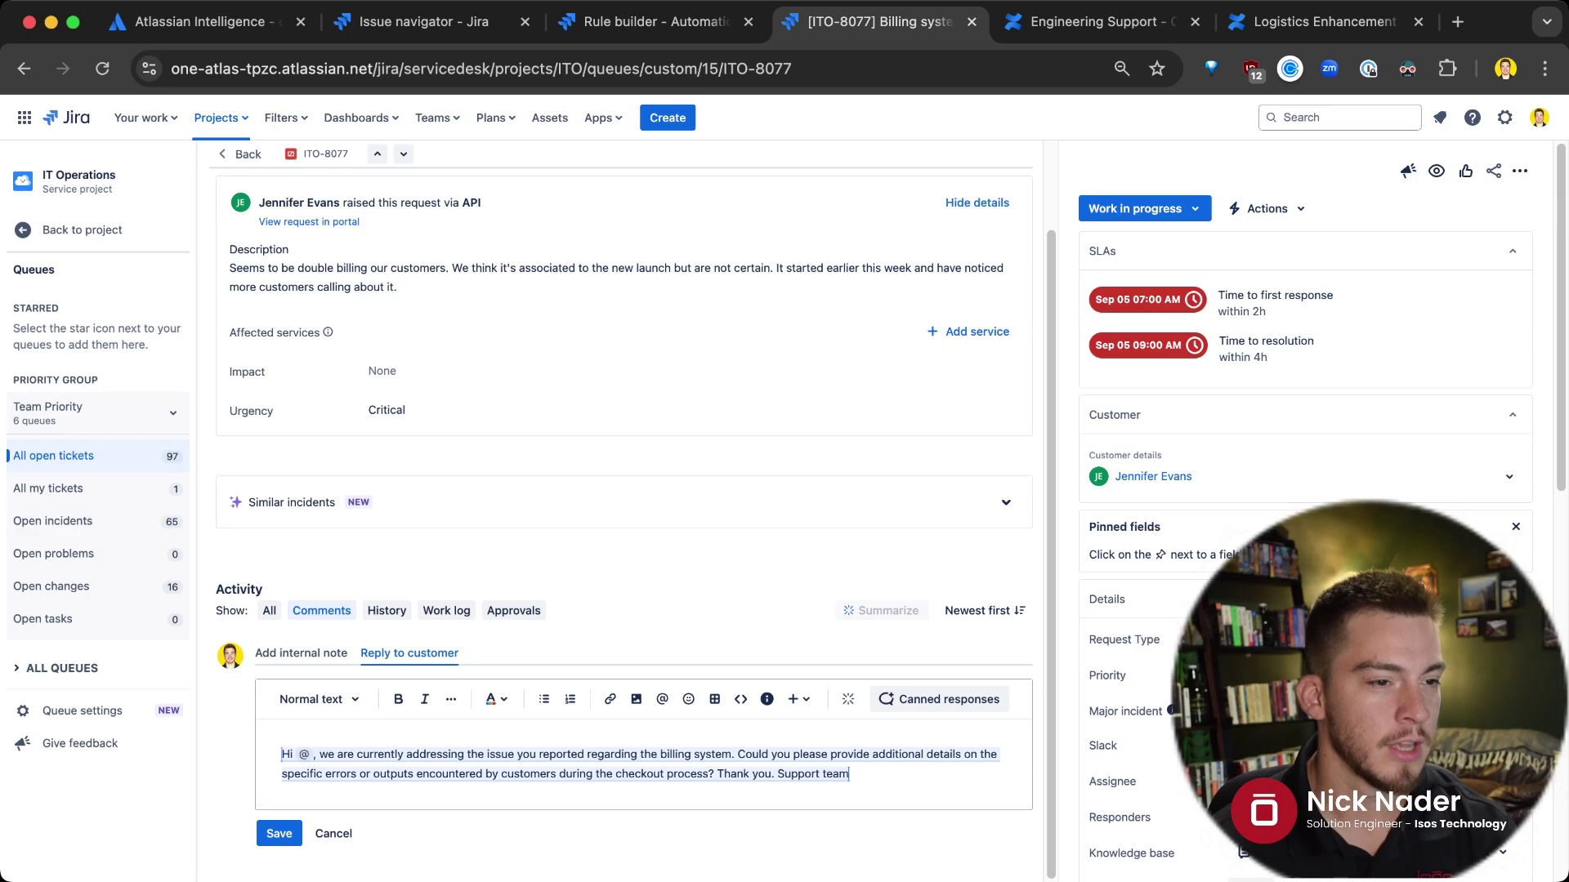
key(Return)
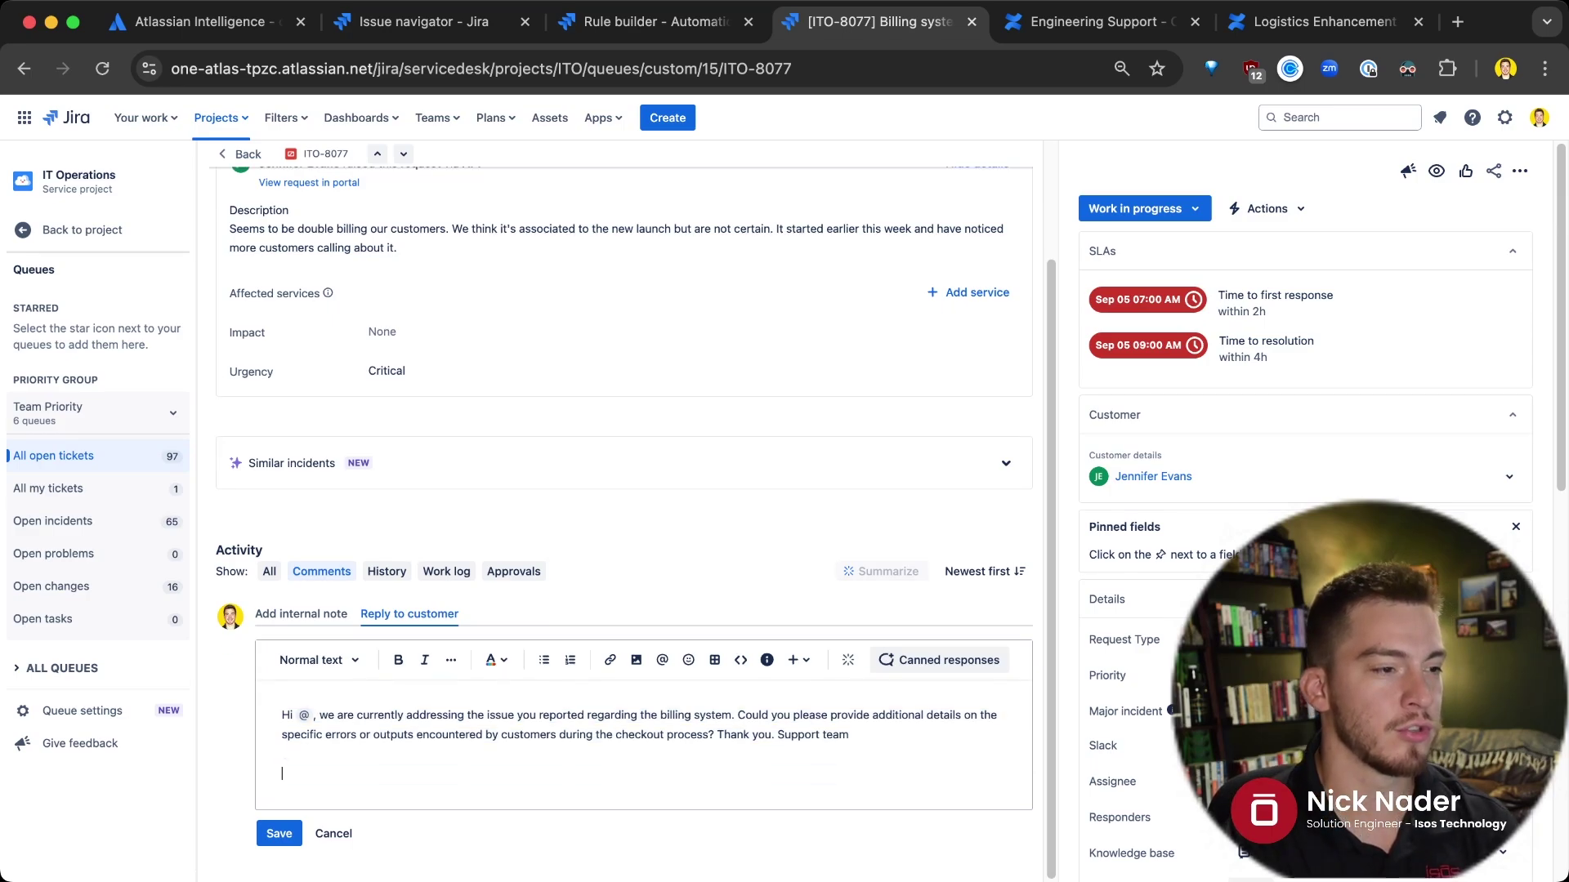
text(/ai)
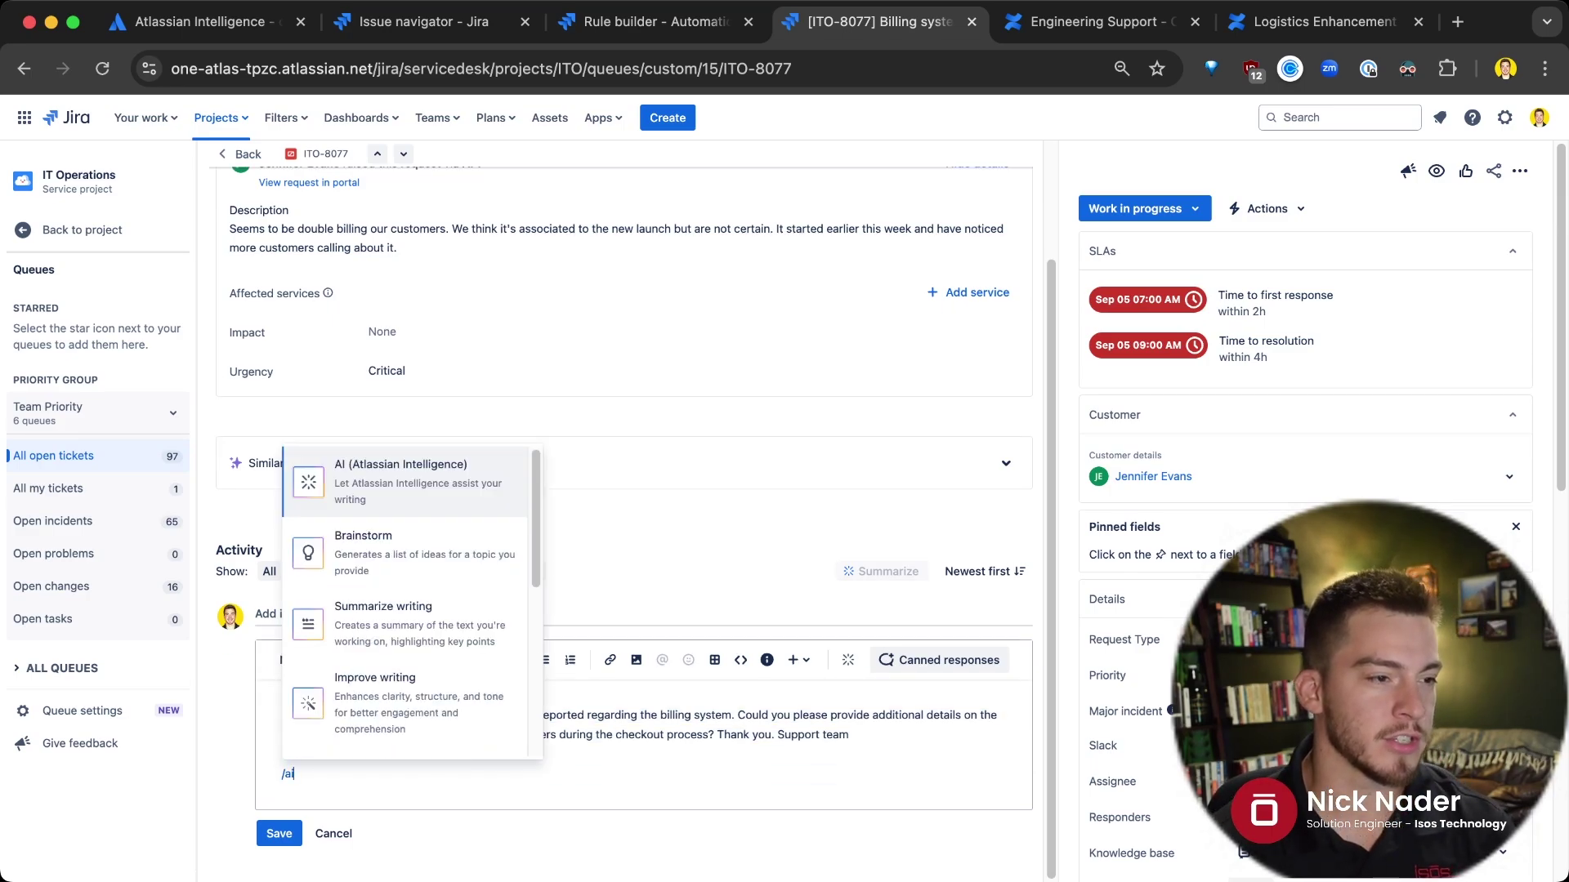
key(Down)
key(Down)
key(Down)
key(Return)
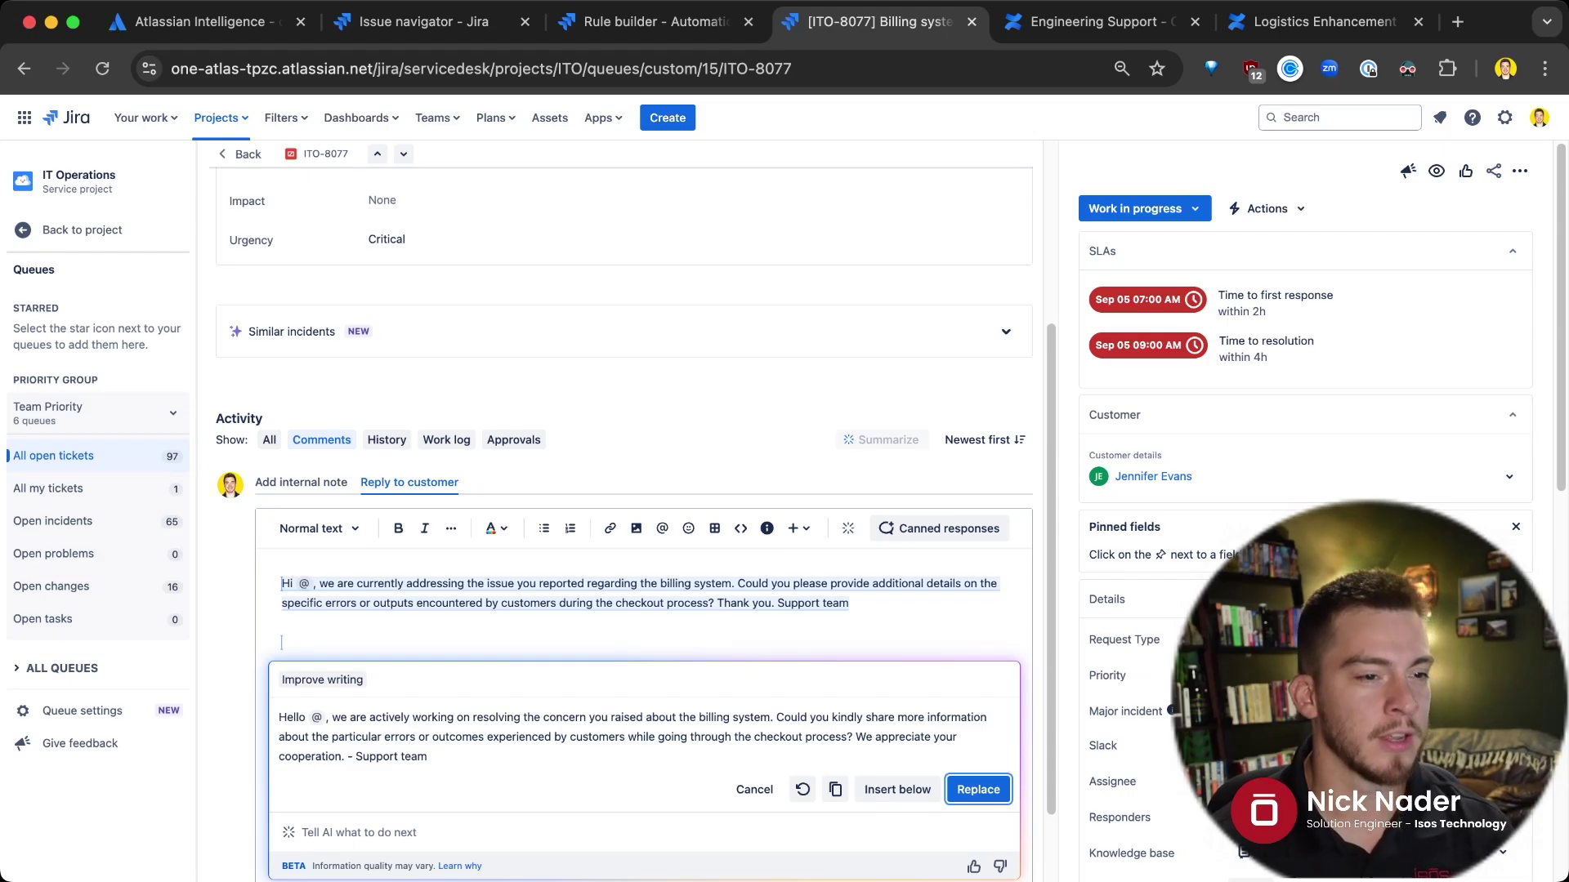
key(Return)
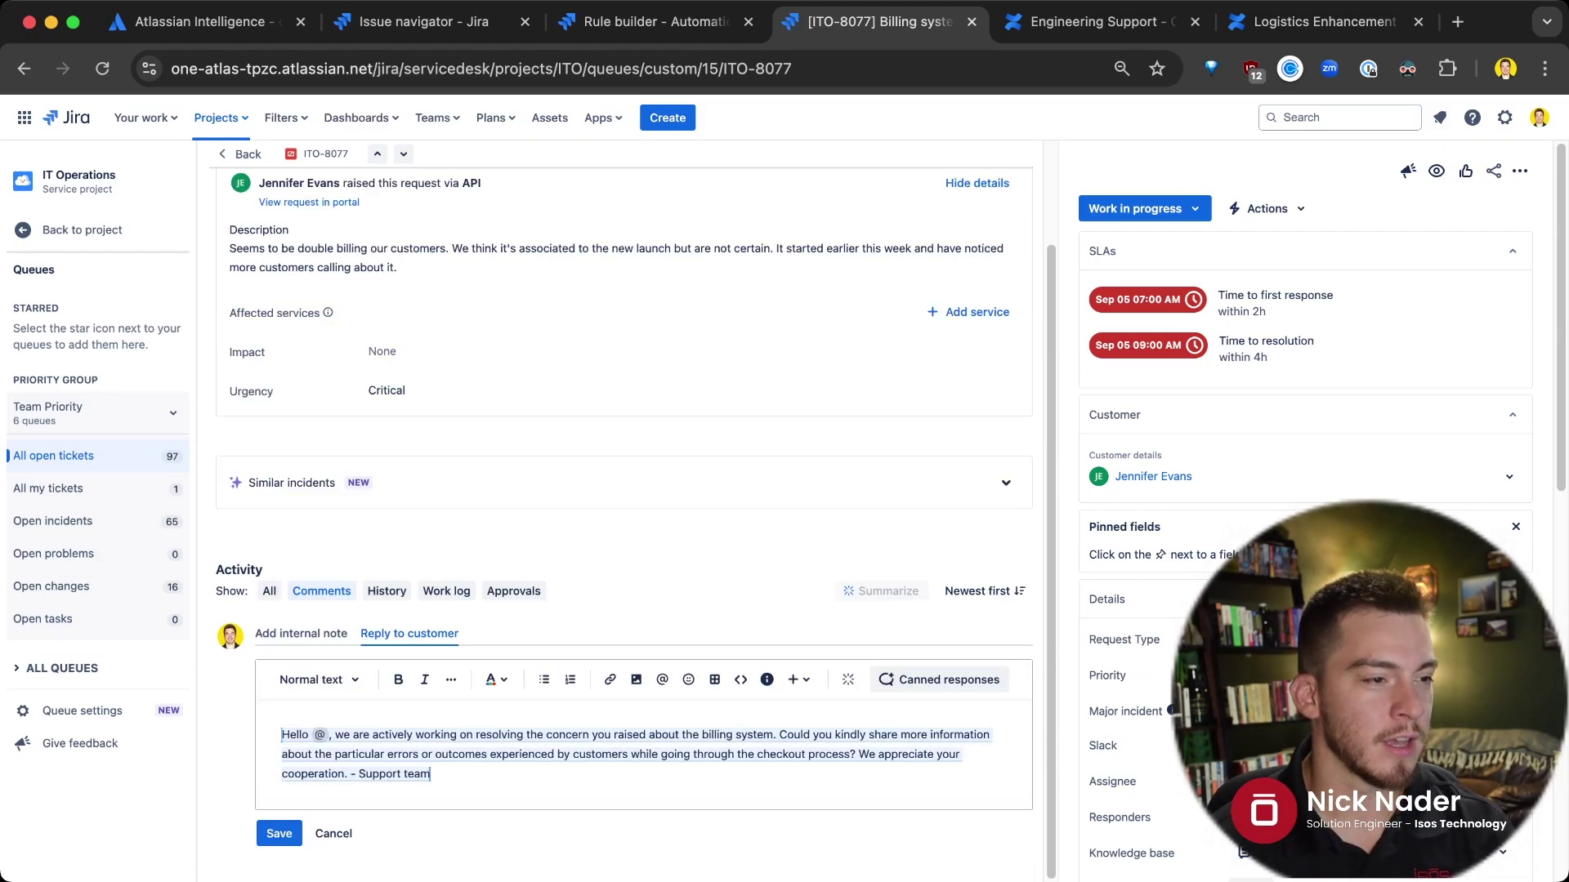
click(330, 734)
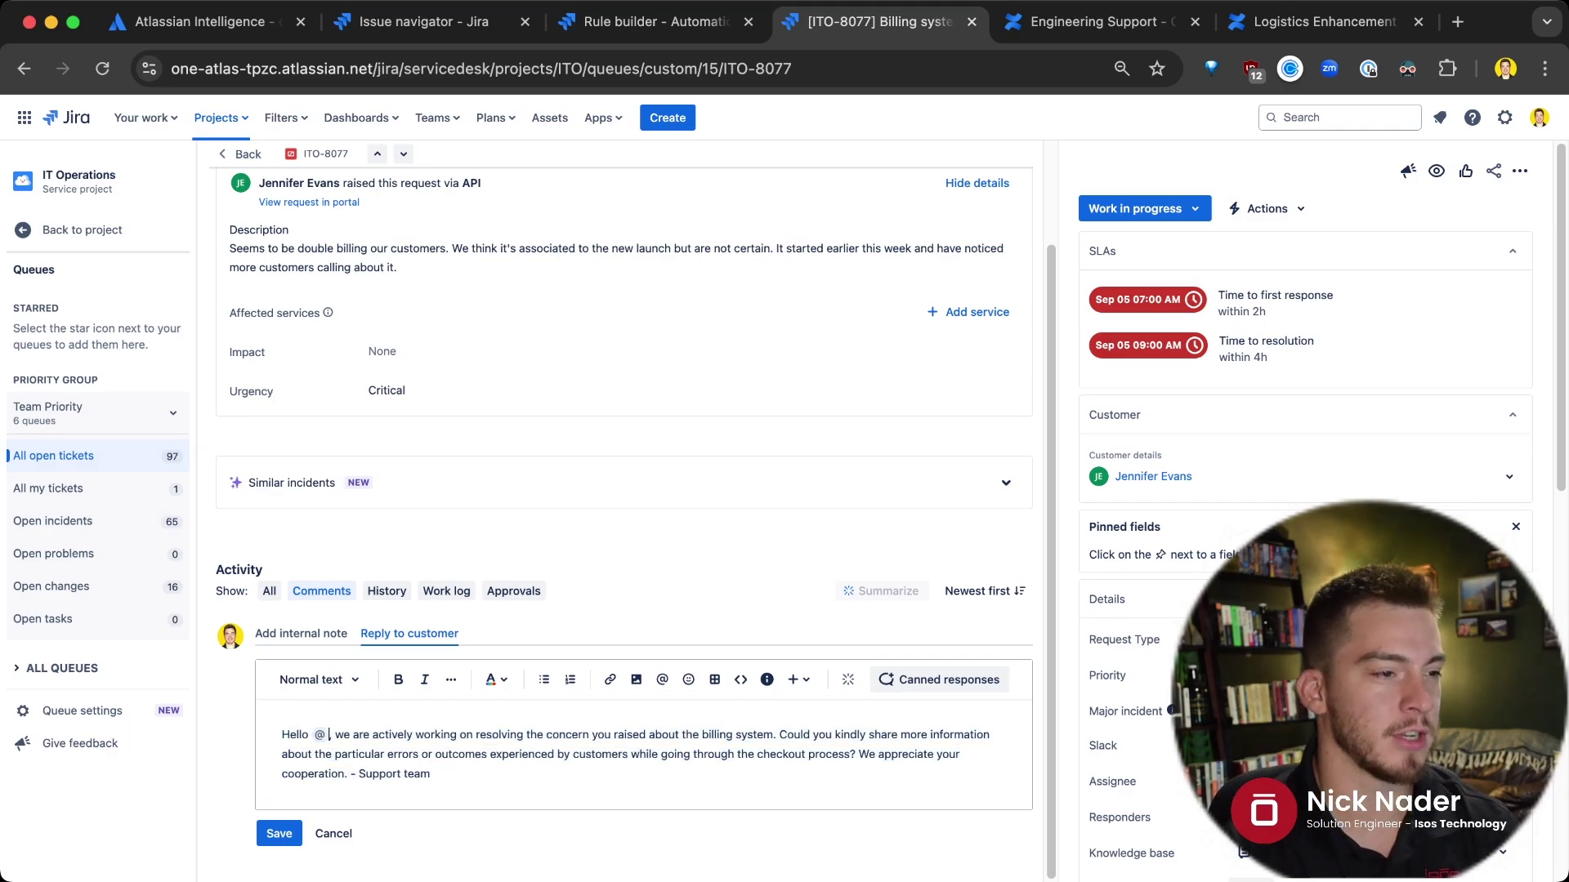
Mention the requesting customer in the greeting and post the improved reply
key(BackSpace)
key(BackSpace)
text(@jenn)
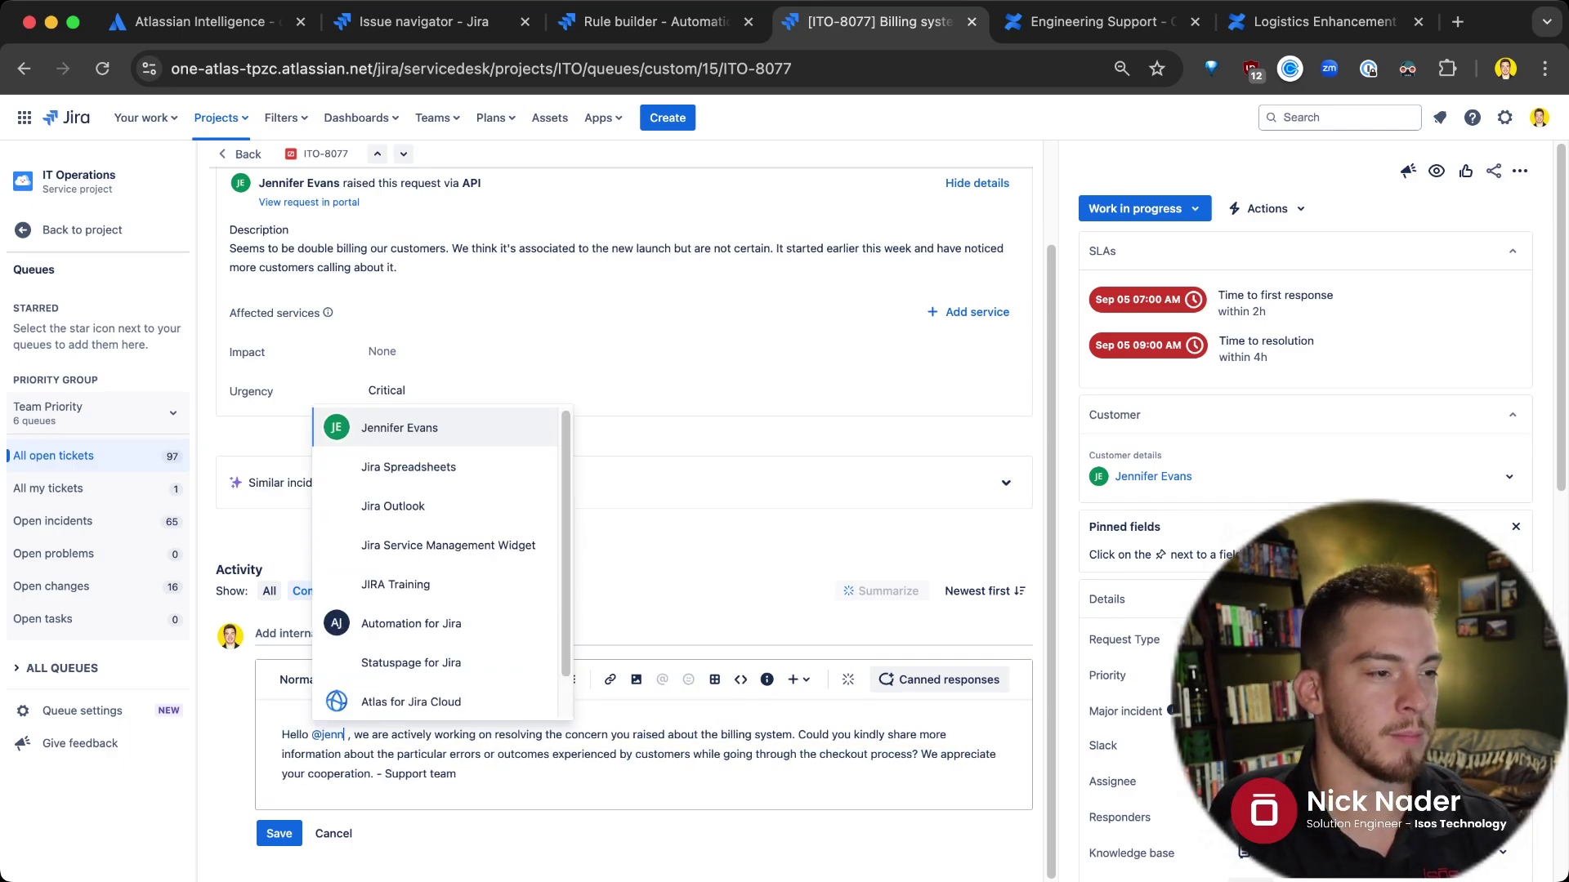
key(Return)
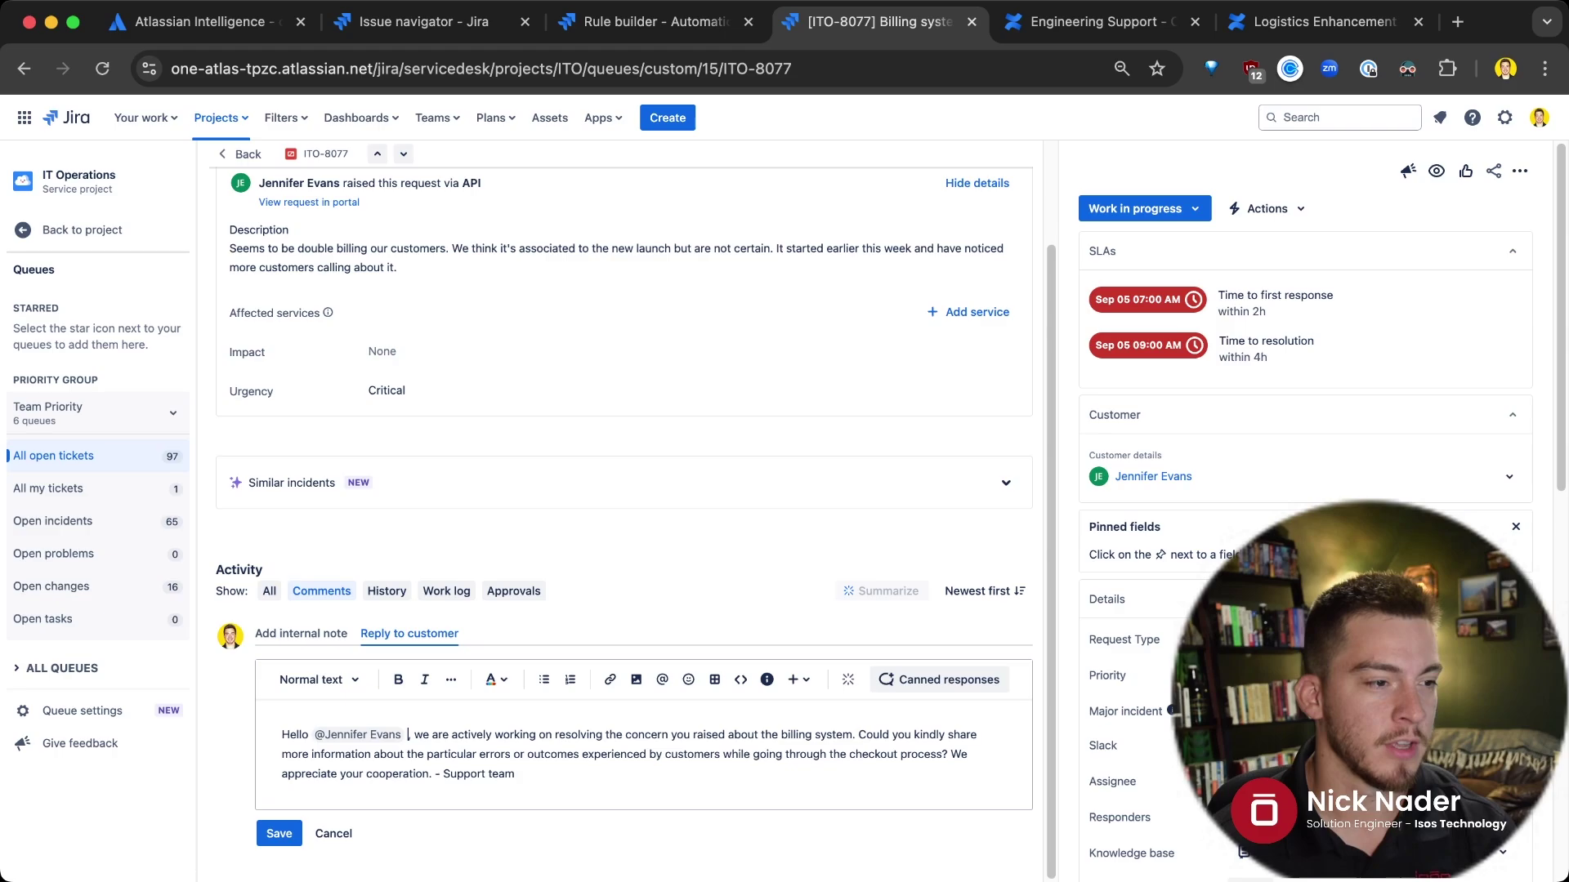
click(279, 834)
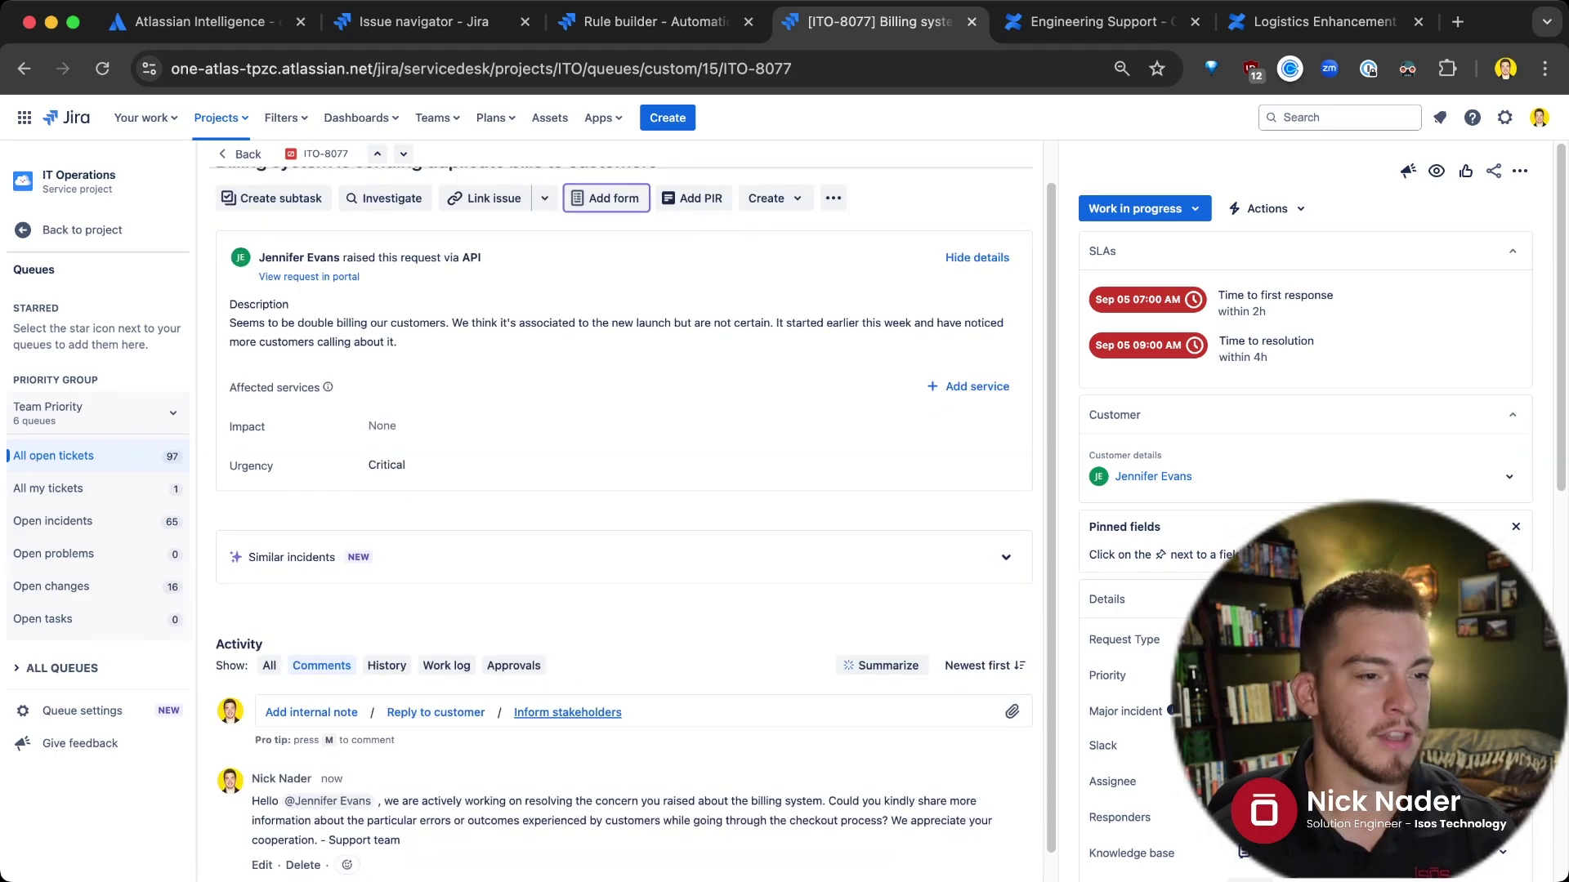
scroll(567, 712, down, 1)
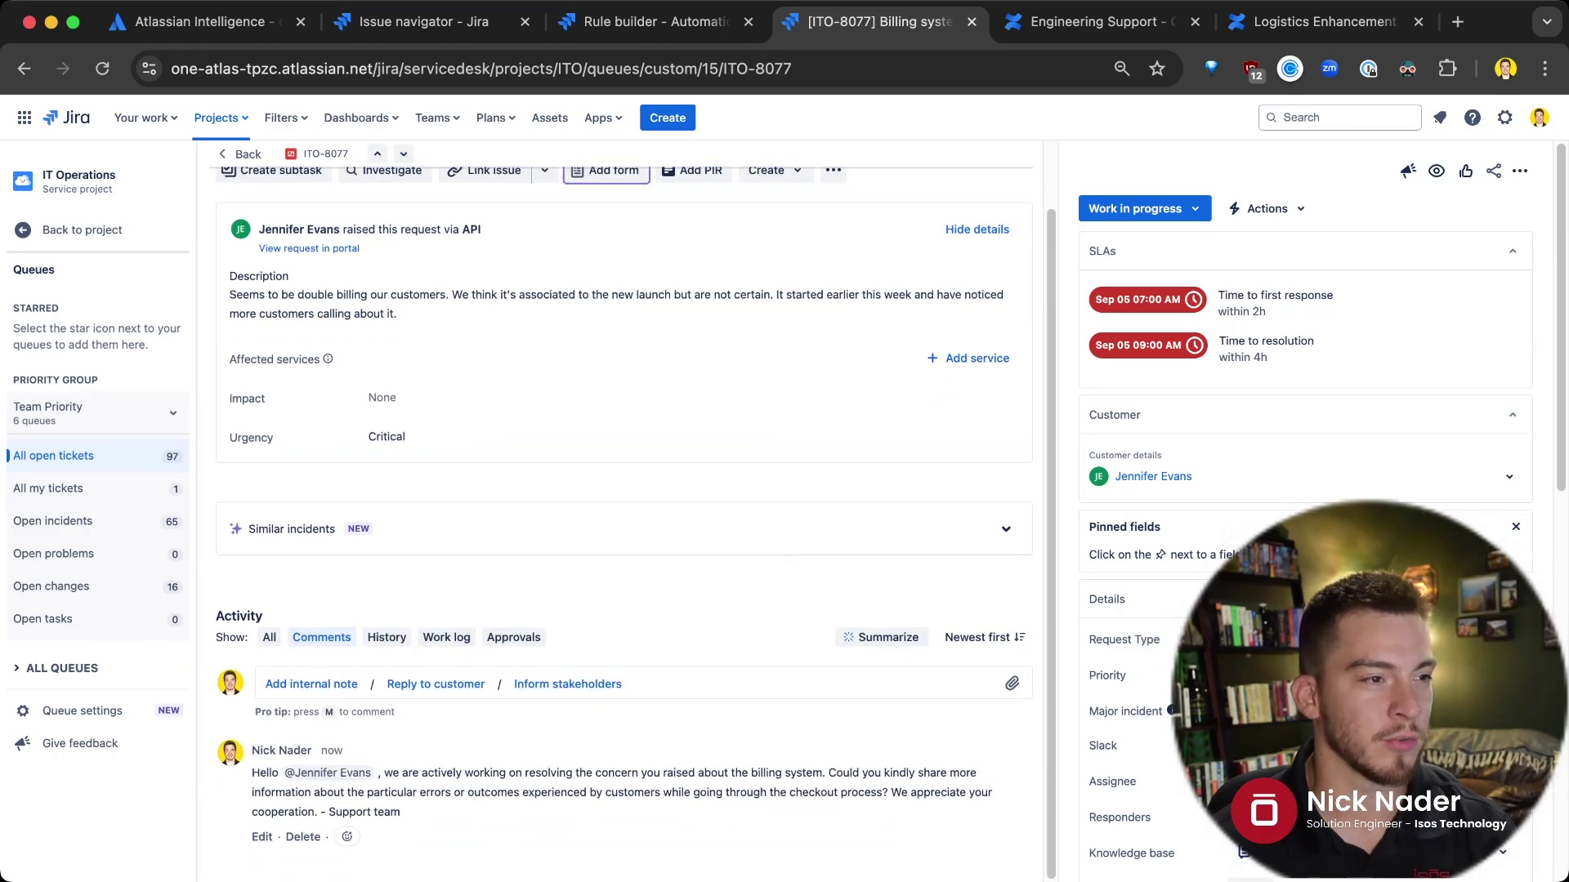
scroll(632, 512, up, 2)
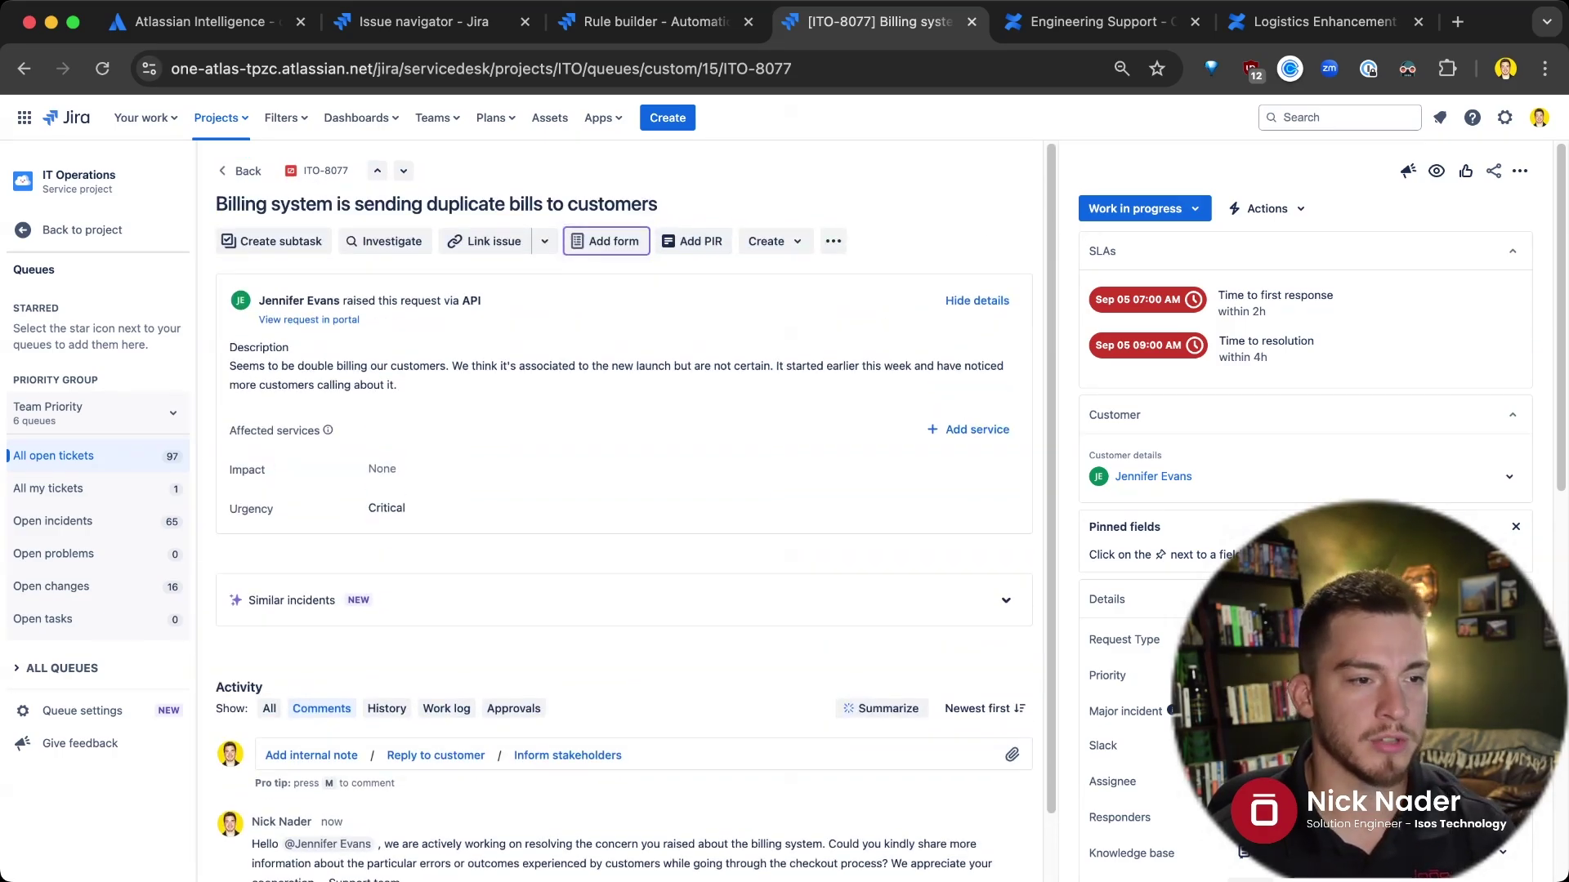
scroll(635, 512, down, 2)
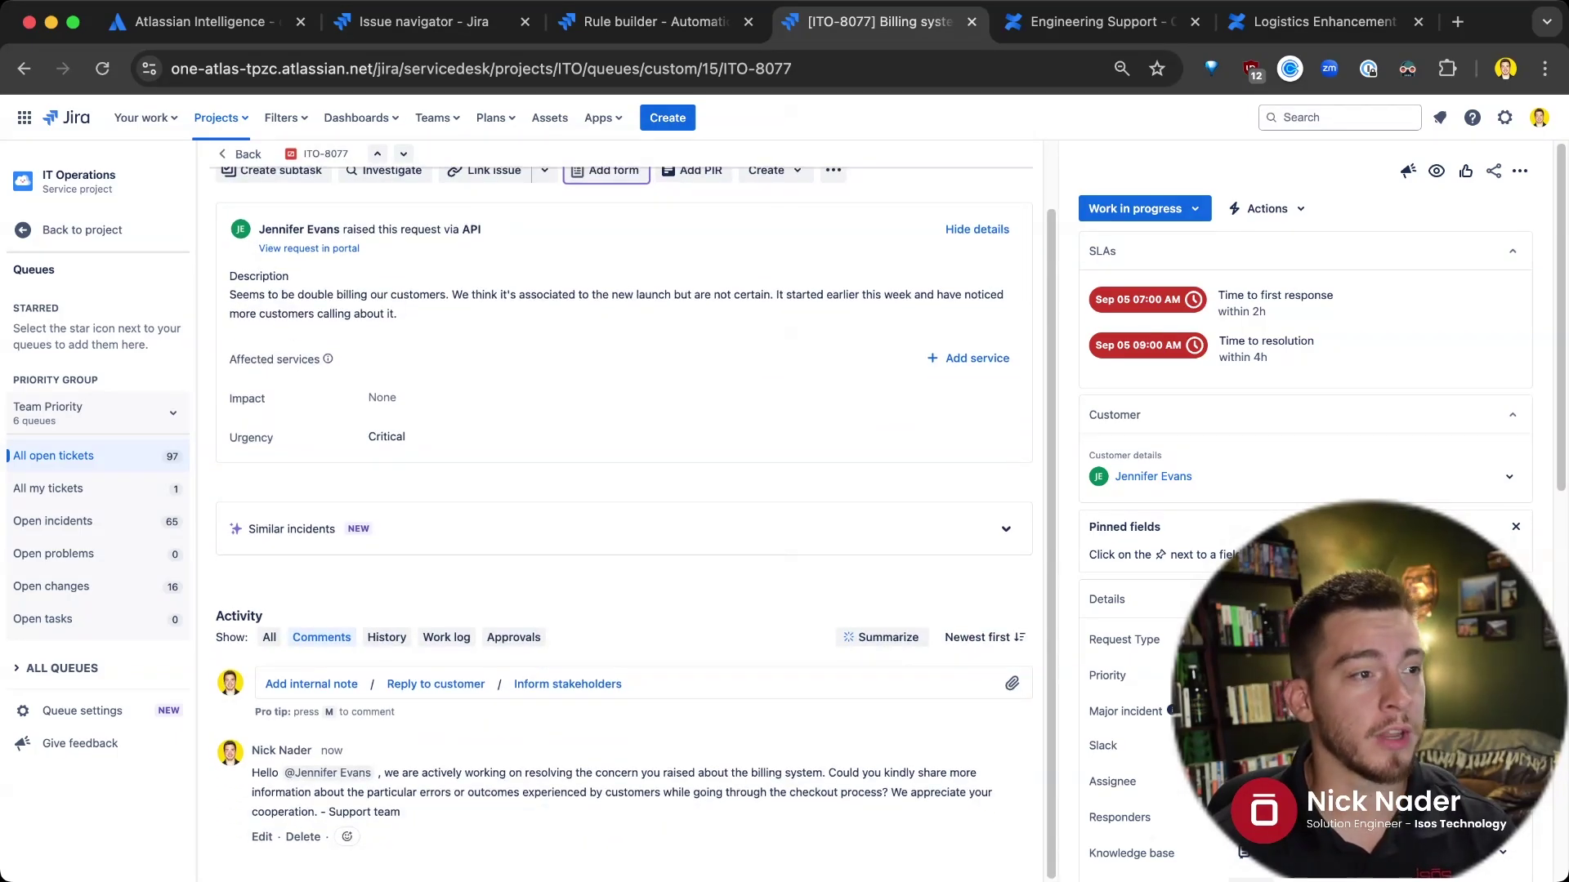
Summarize the ticket's comments with AI and rate the summary as helpful
click(882, 637)
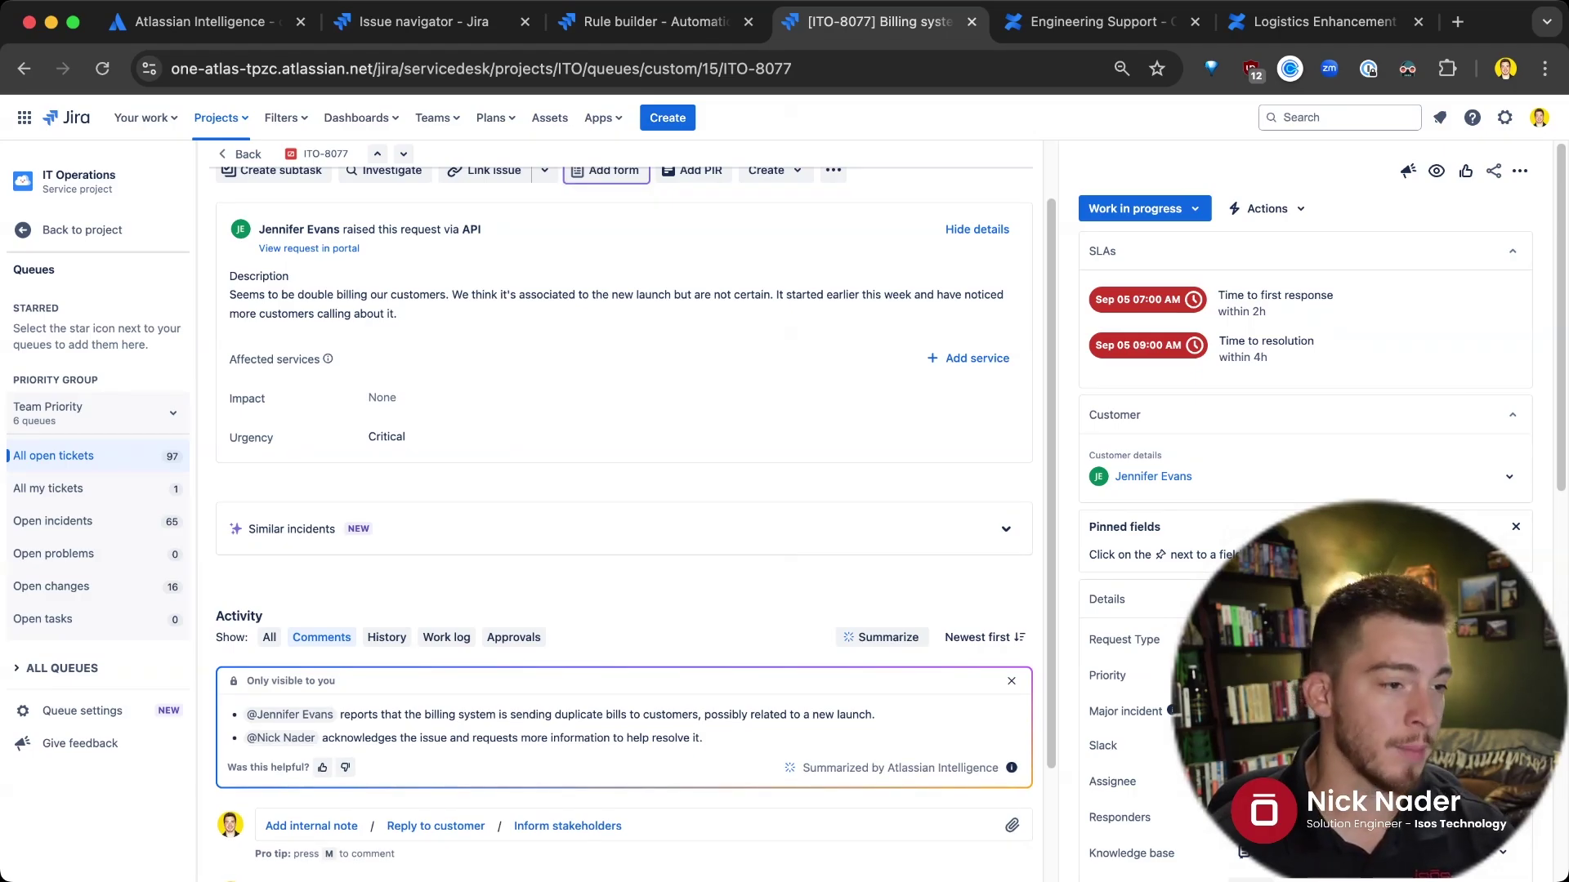
scroll(635, 523, down, 3)
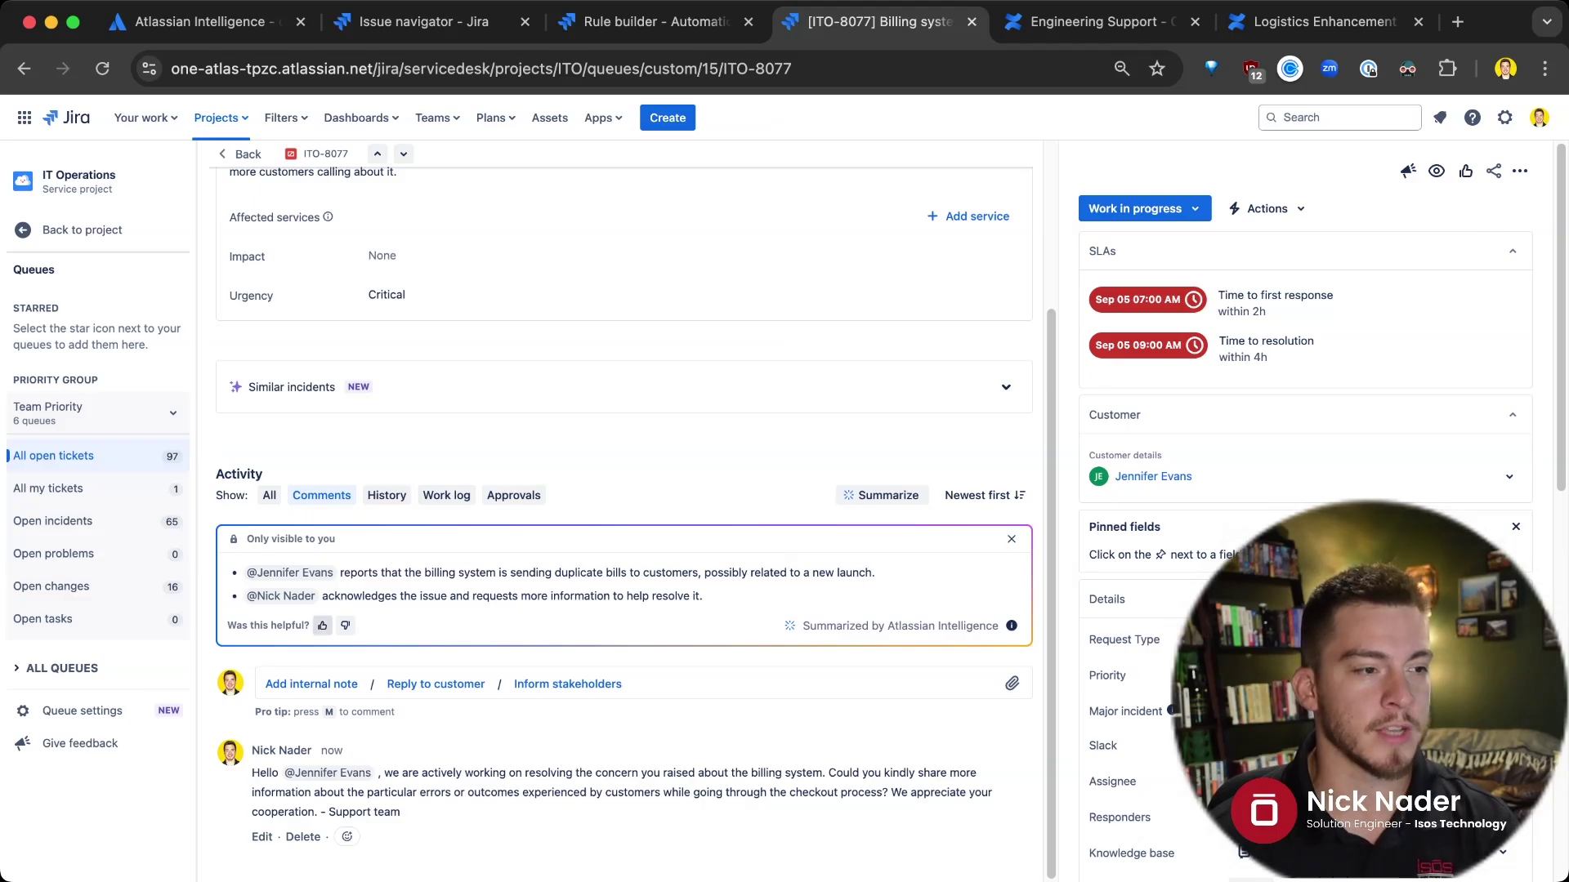
click(323, 625)
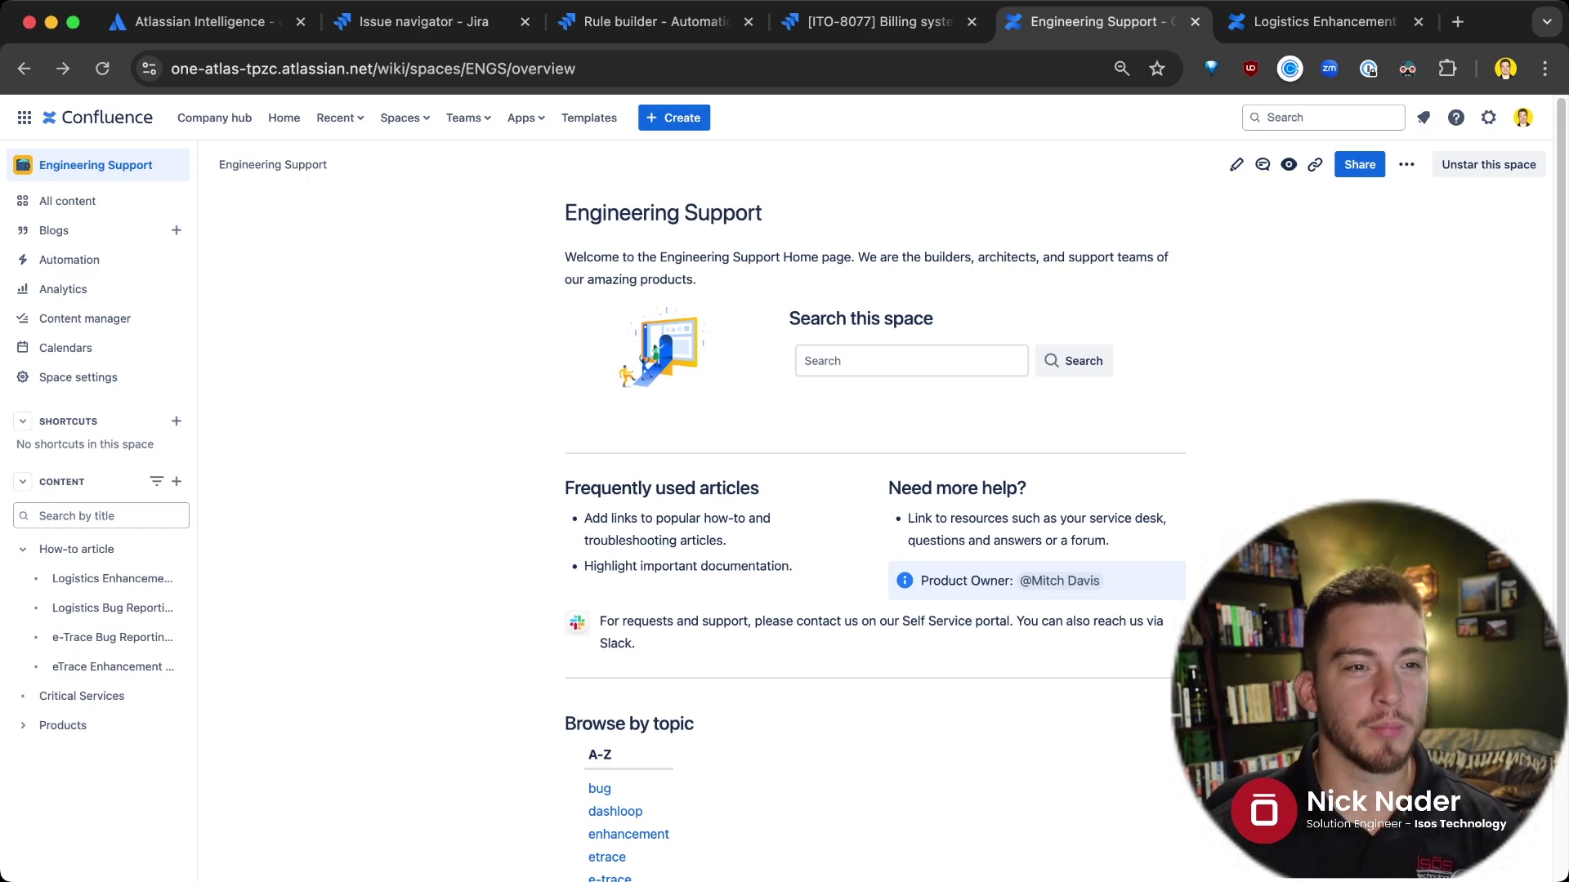
Ask Confluence search 'What is the vacation policy?' and check the Global Payroll Central source
click(1308, 117)
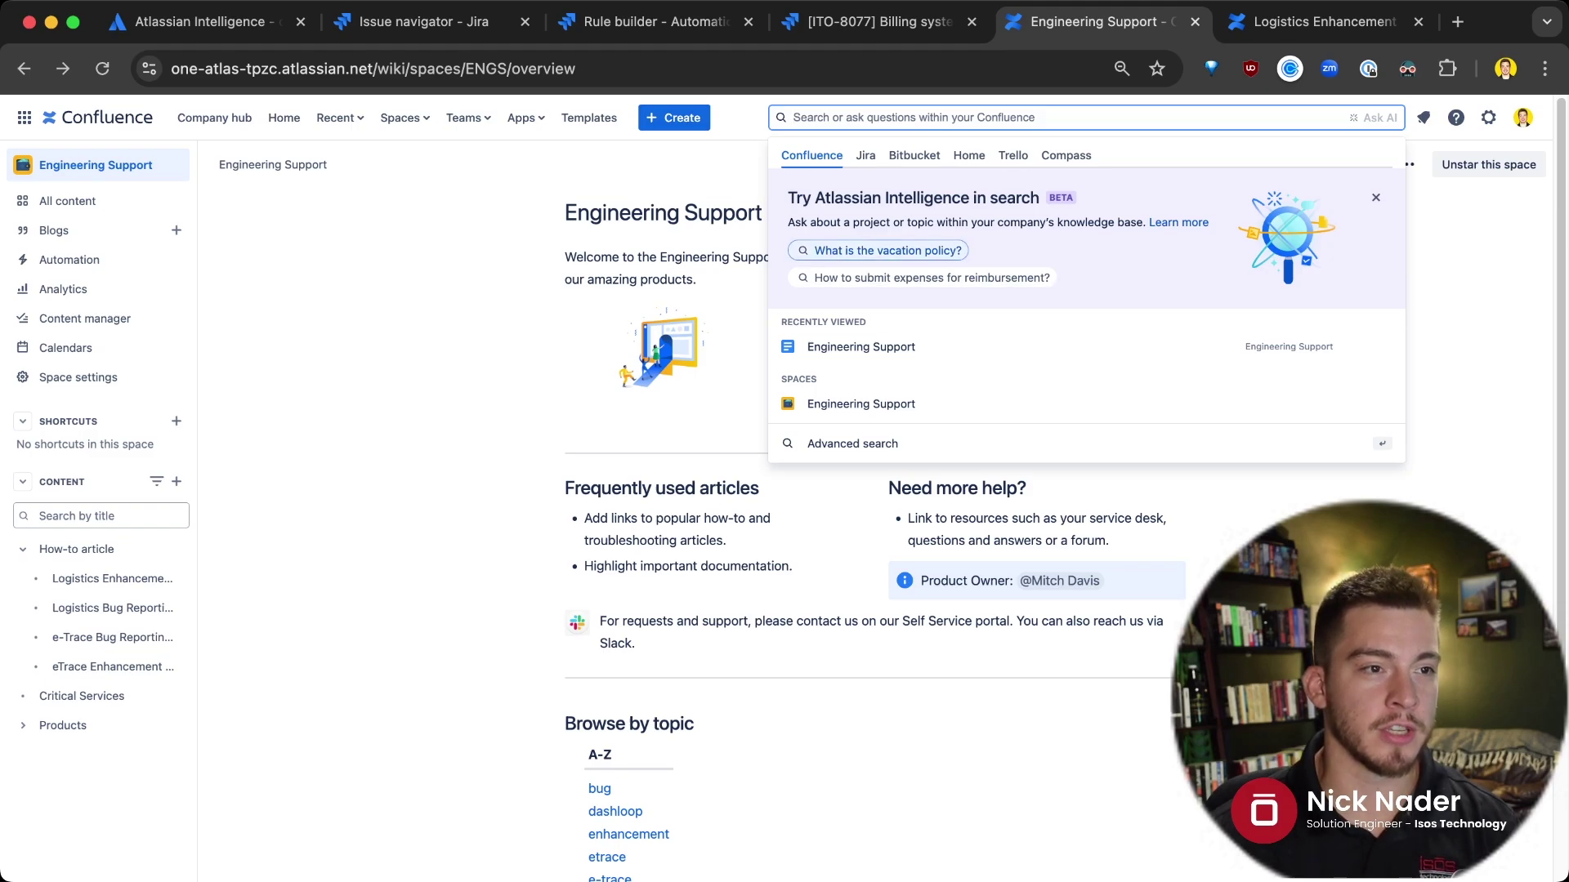
click(882, 250)
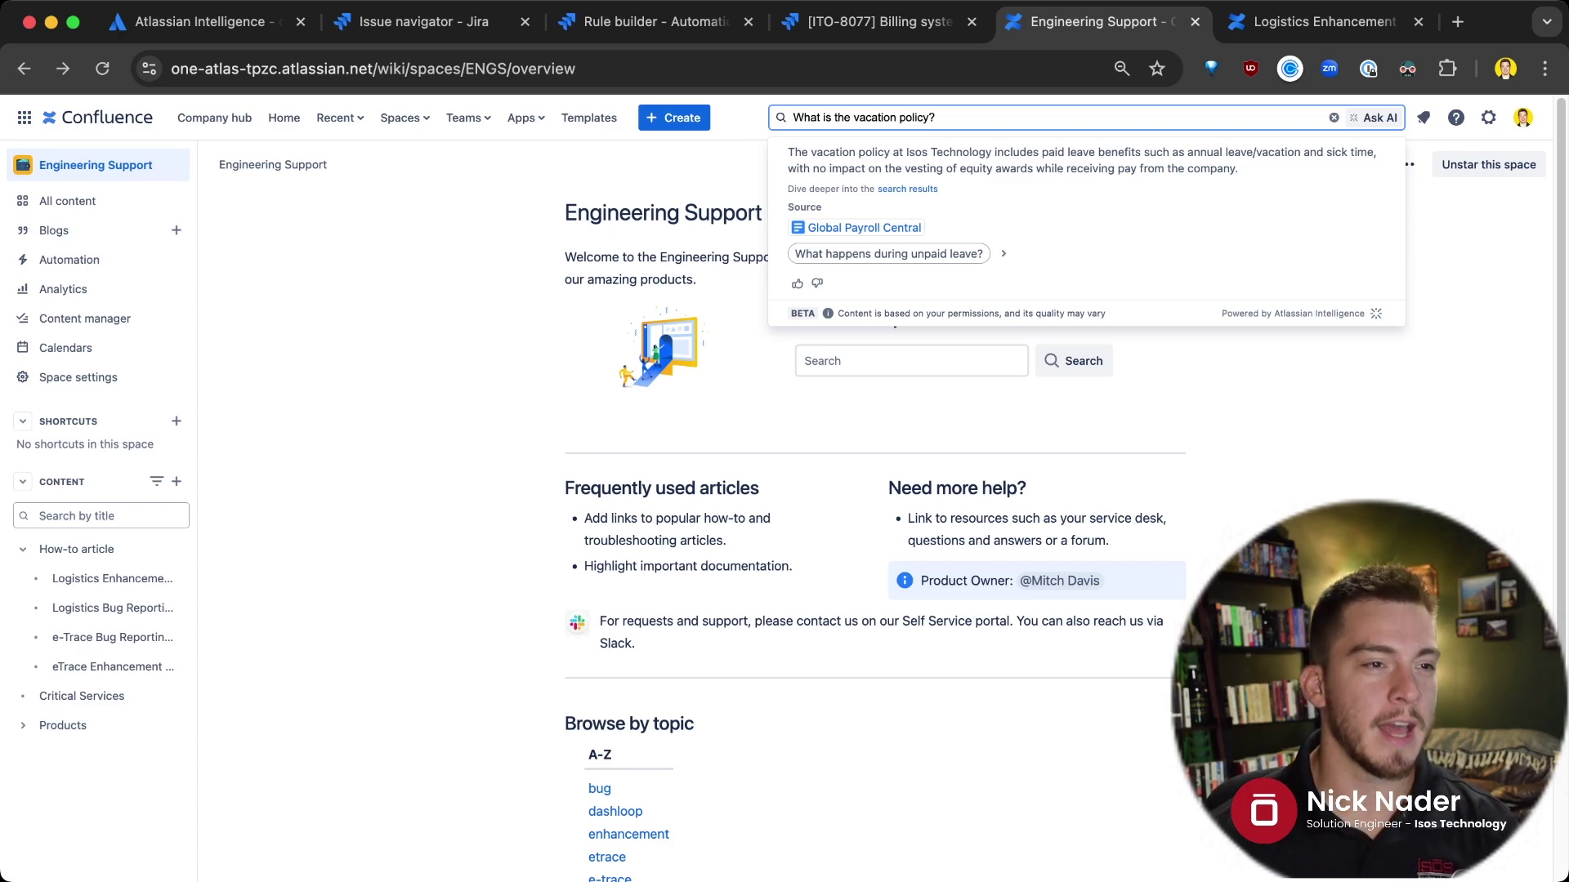
mouse_move(866, 228)
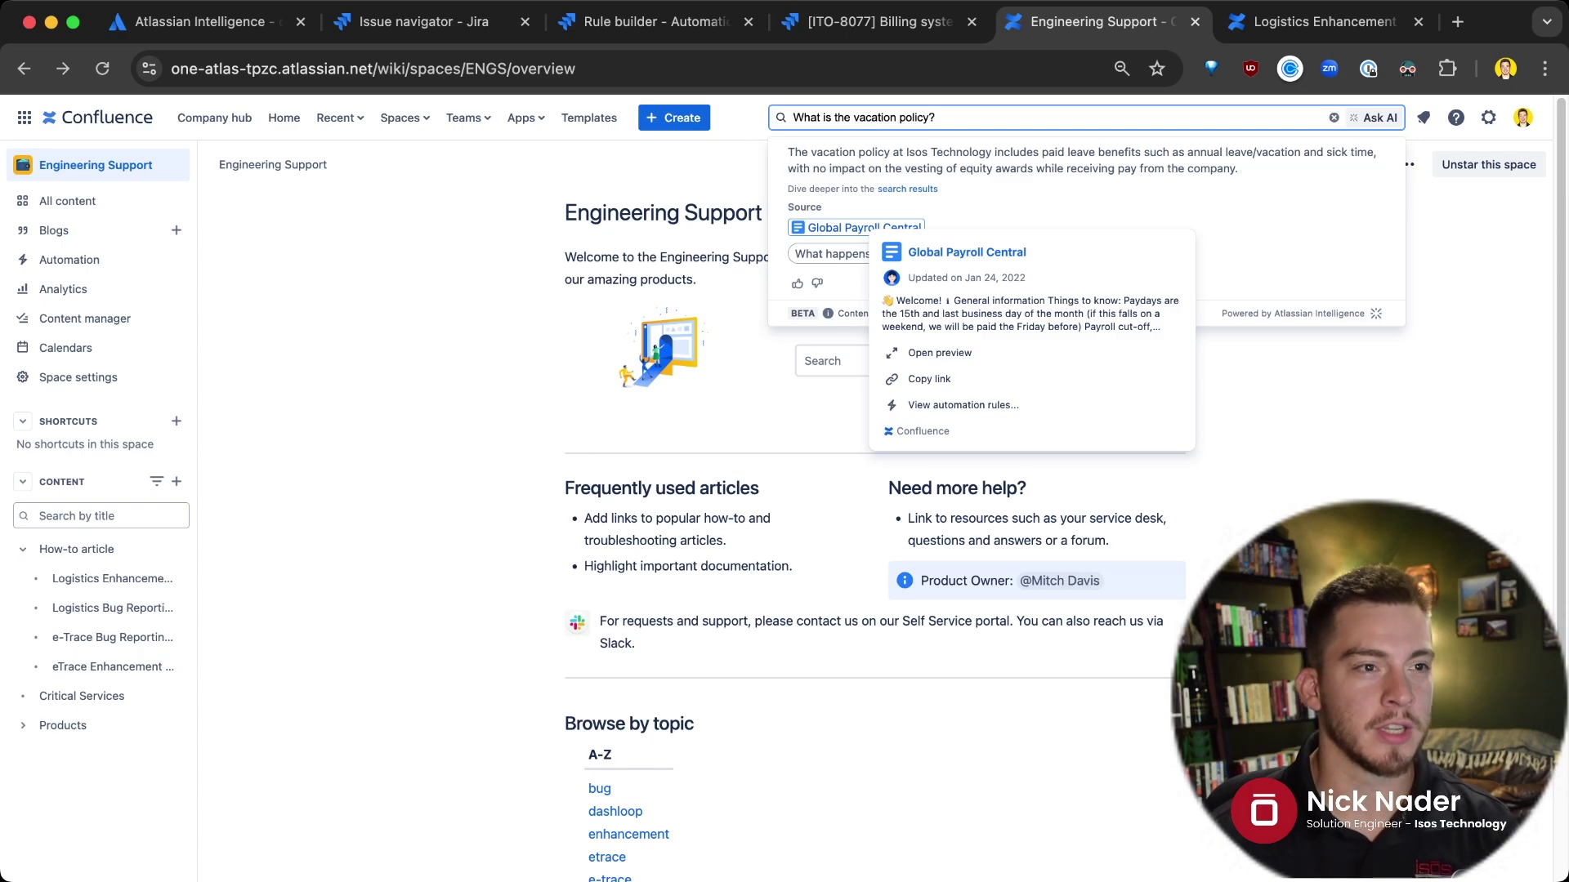
Replace the search with the e-Trace bug reporting question and run it
key(super+a)
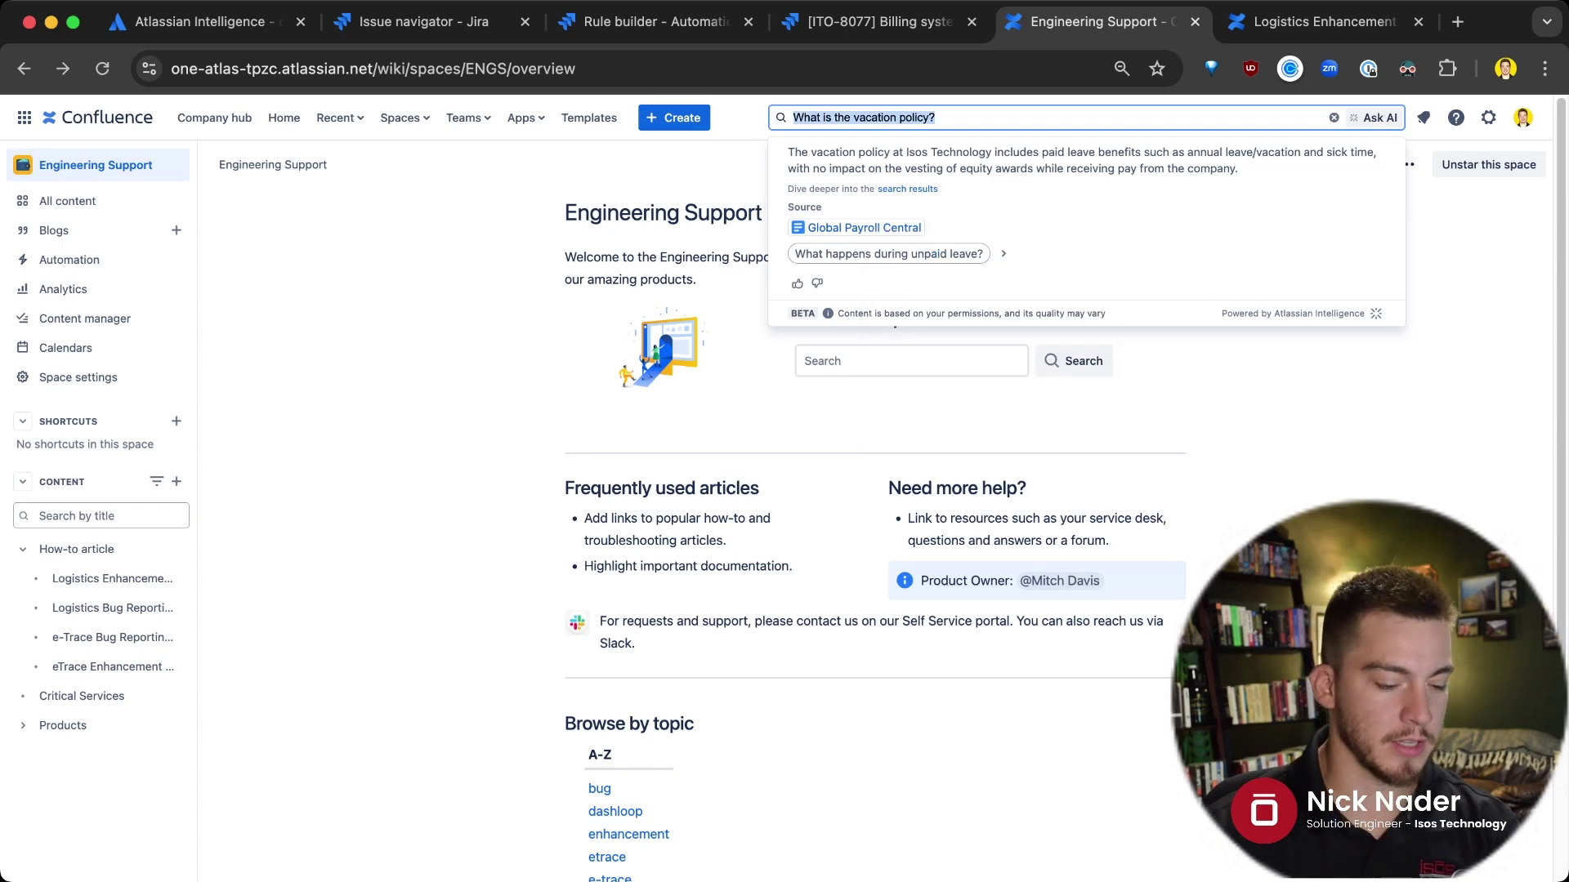
key(BackSpace)
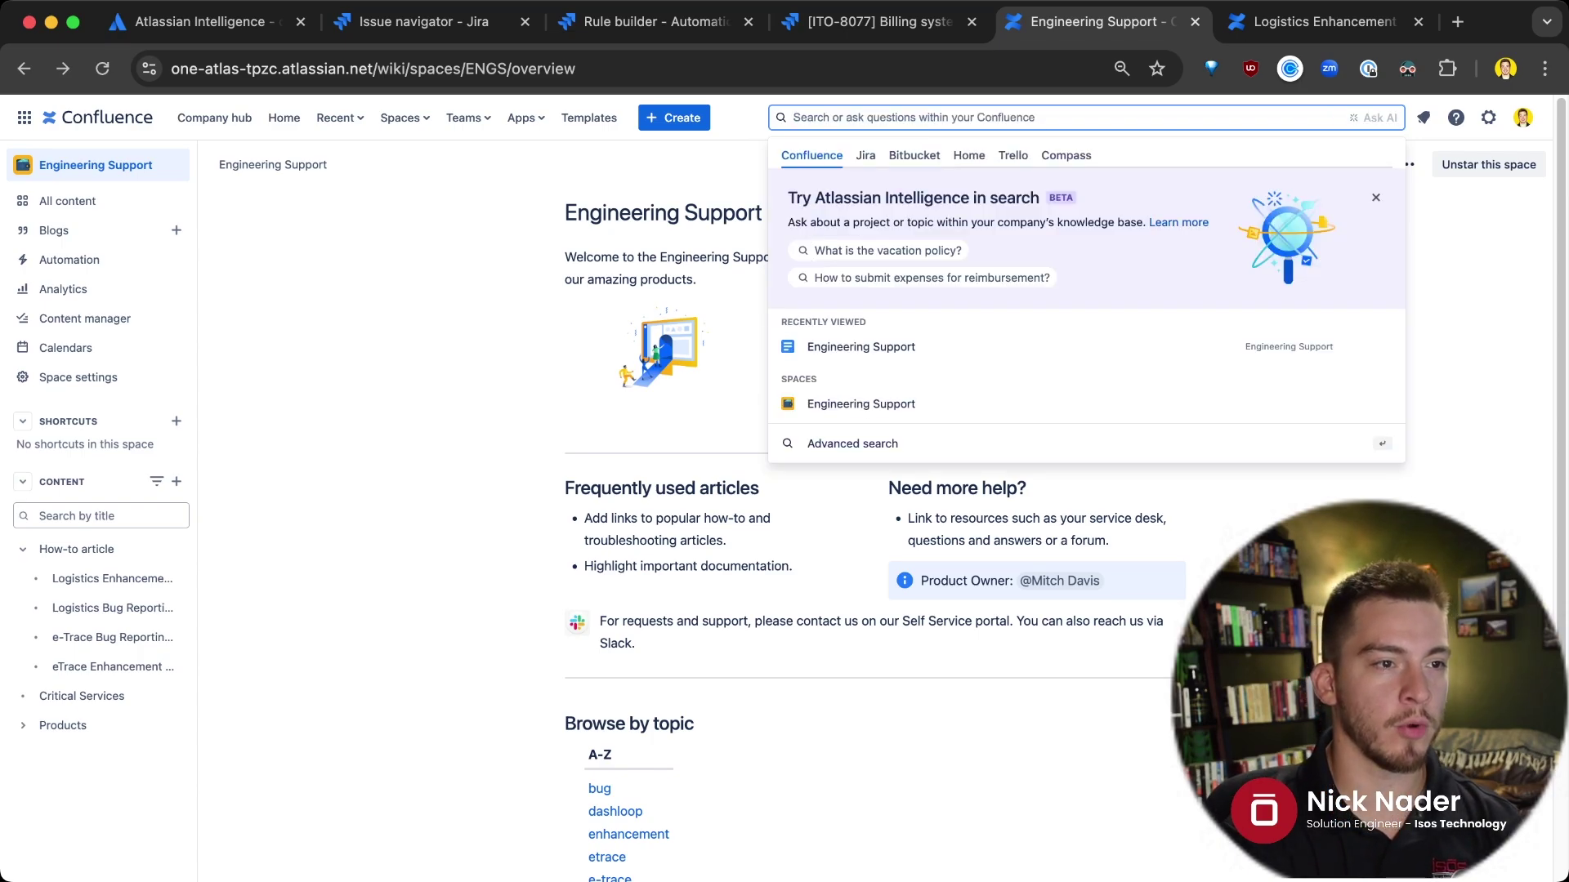
text(What do we document for e-Trace bug reporting?)
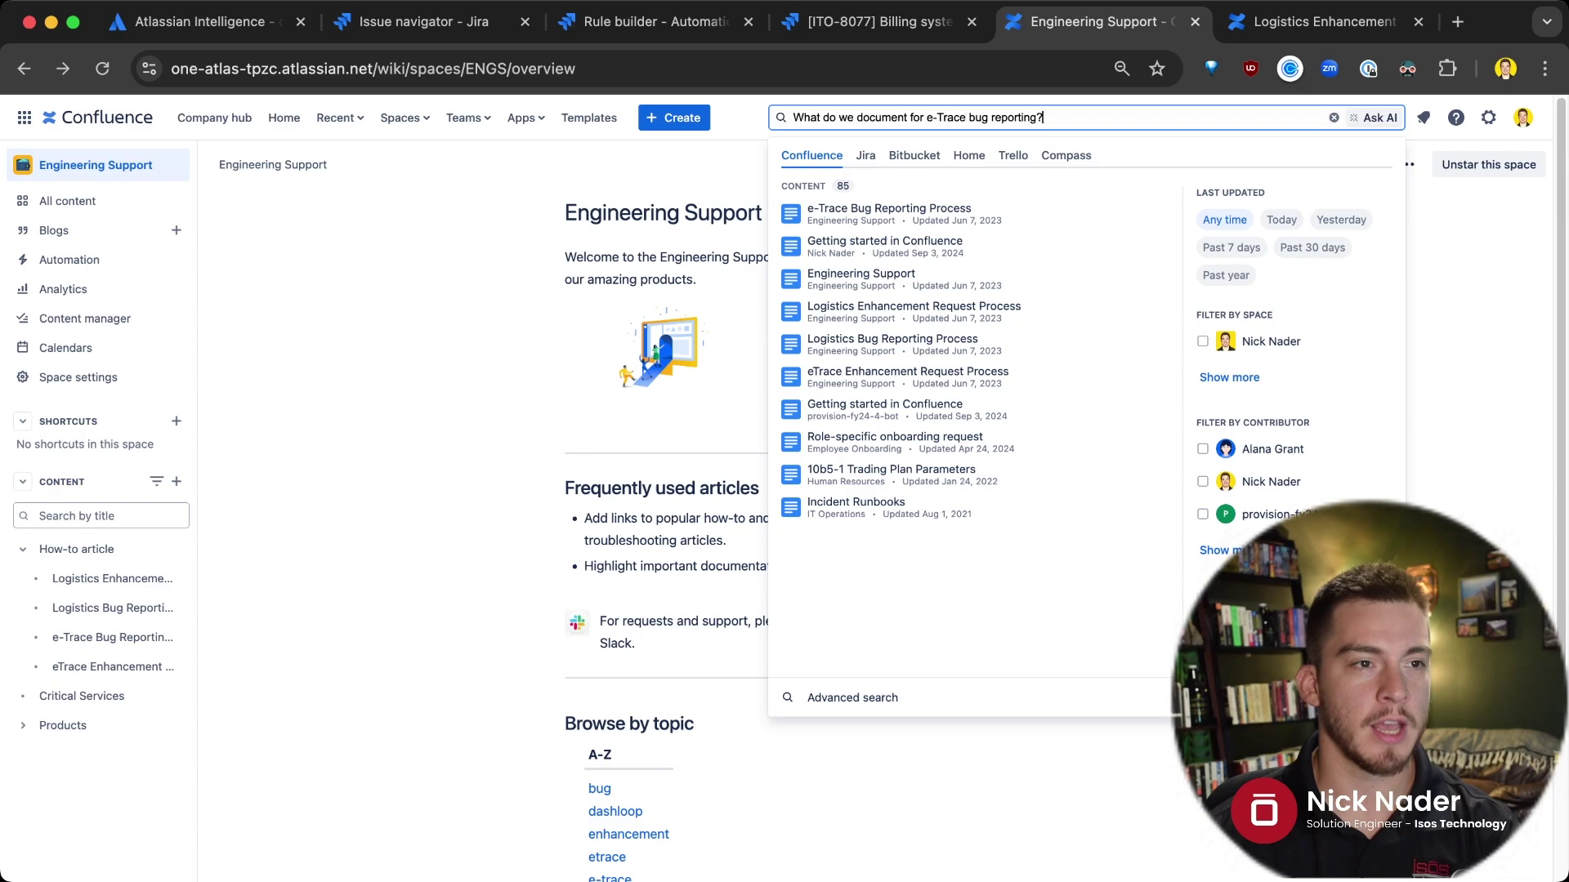
key(Return)
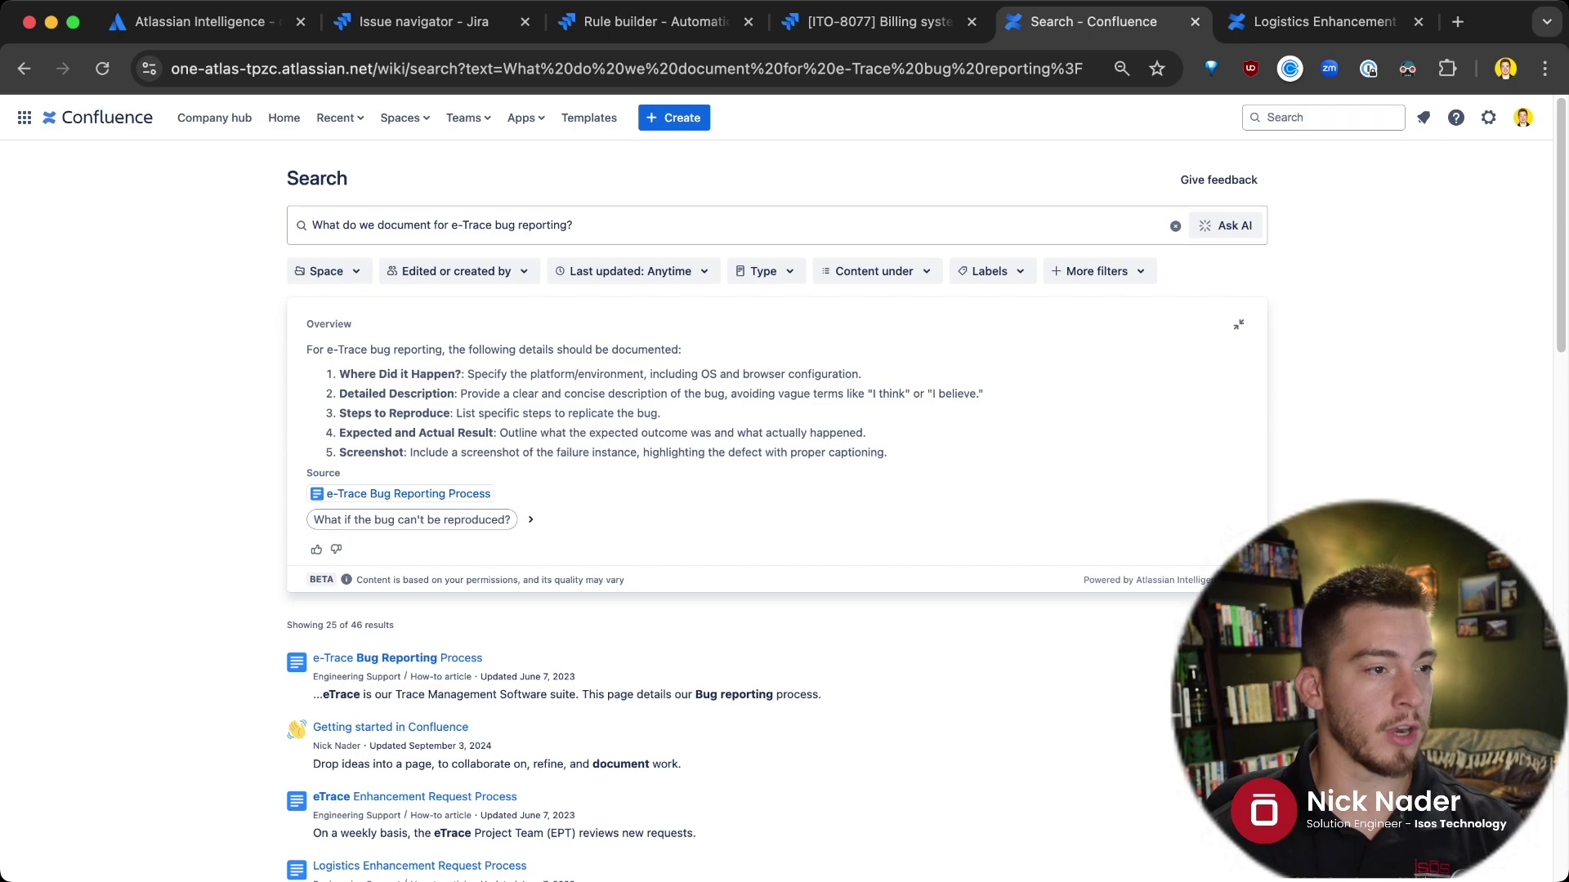
Highlight the Ask AI overview's answer text in the results
mouse_move(417, 494)
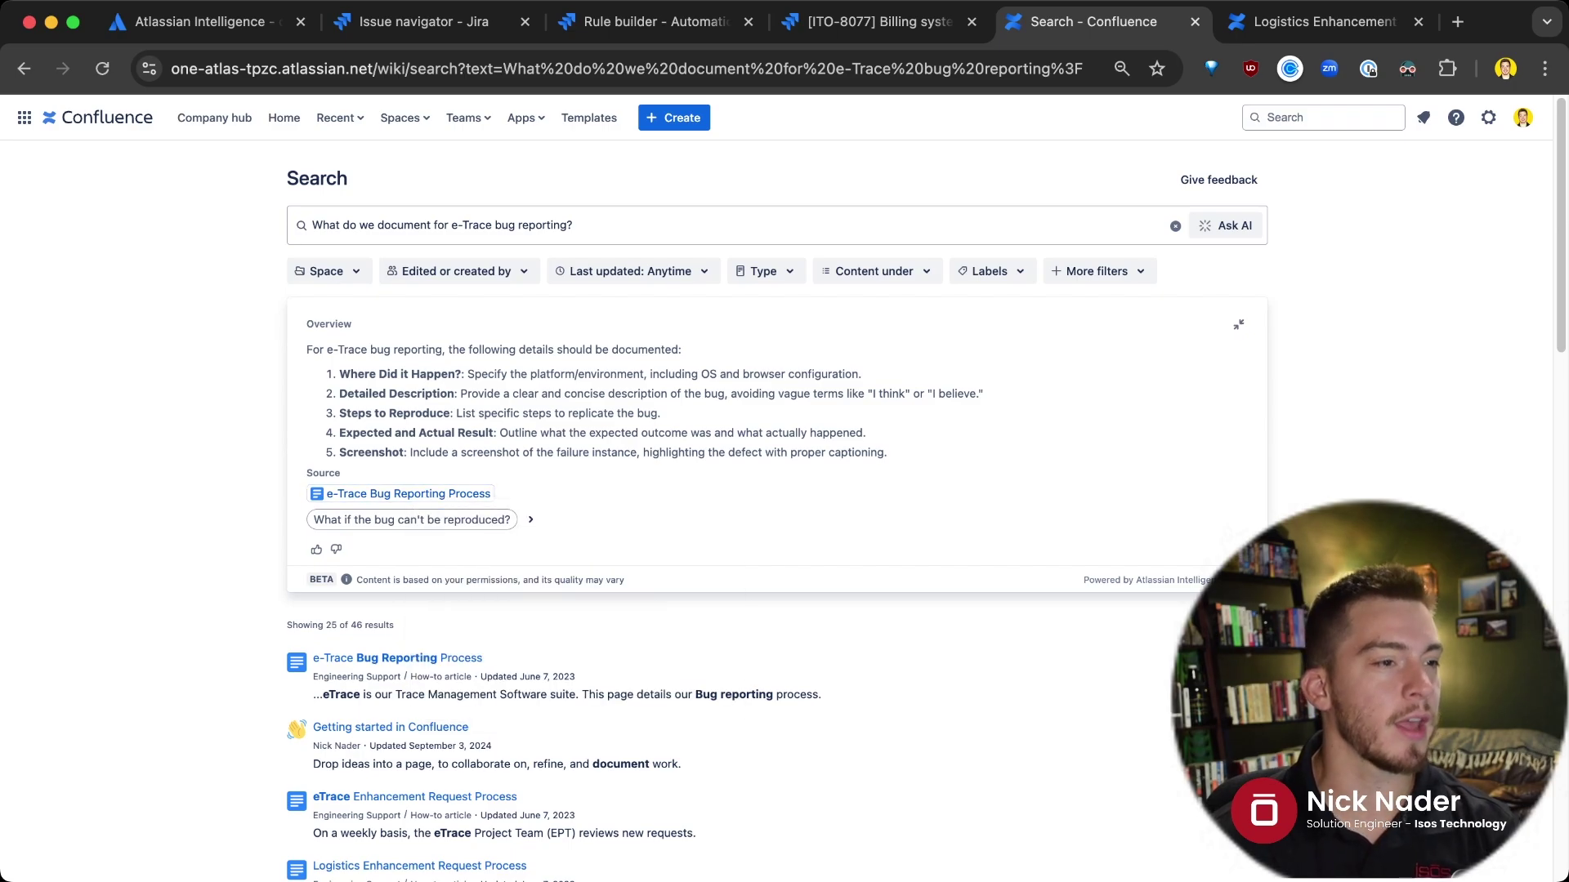
drag(887, 453, 307, 350)
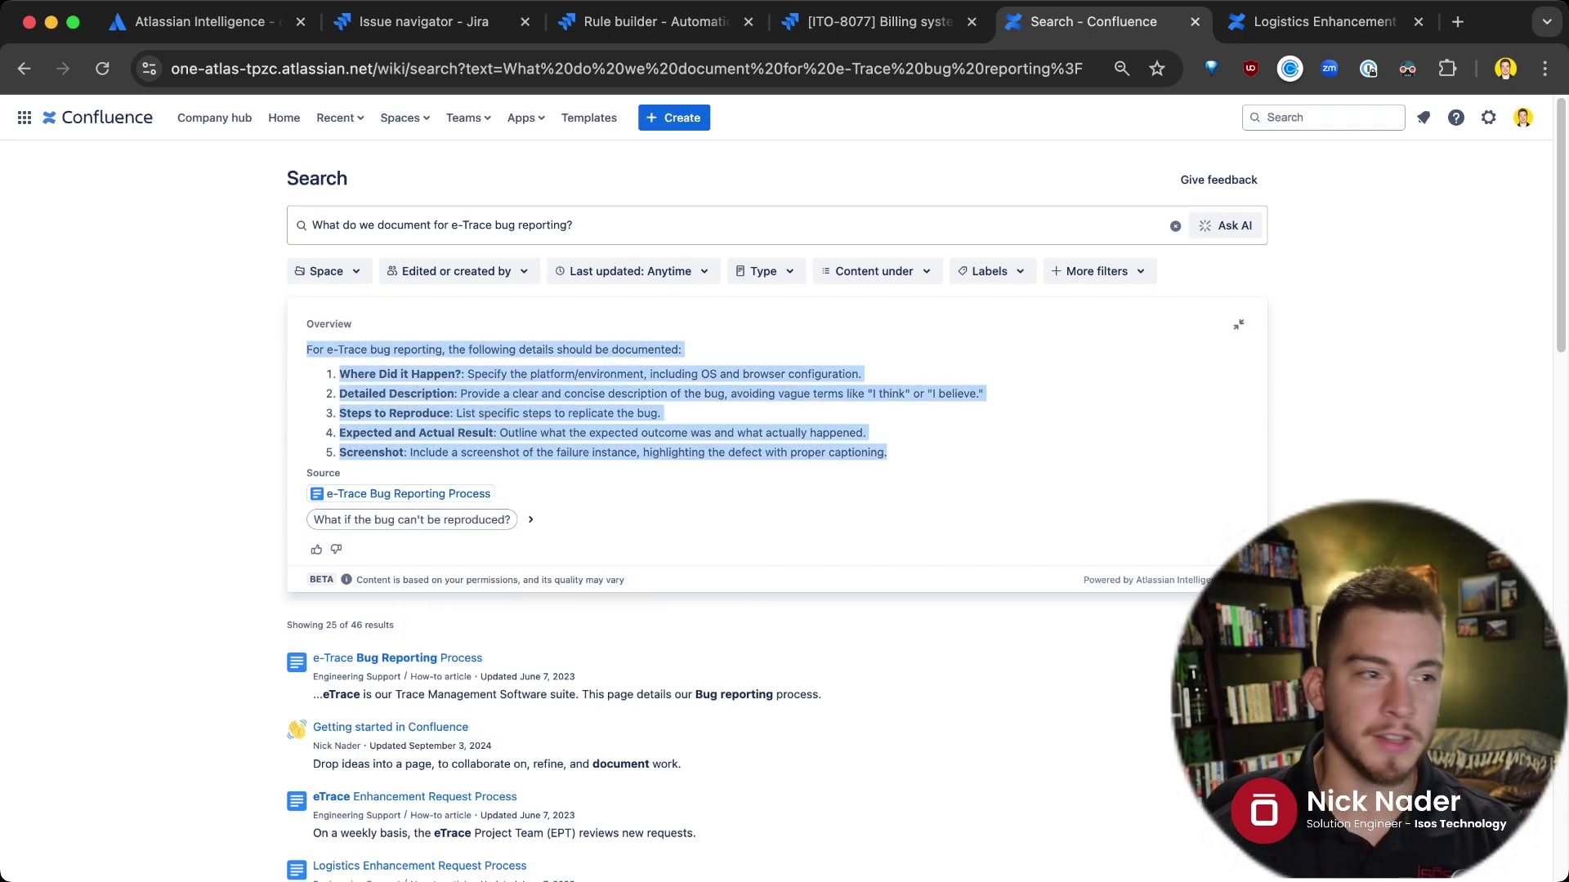
click(308, 351)
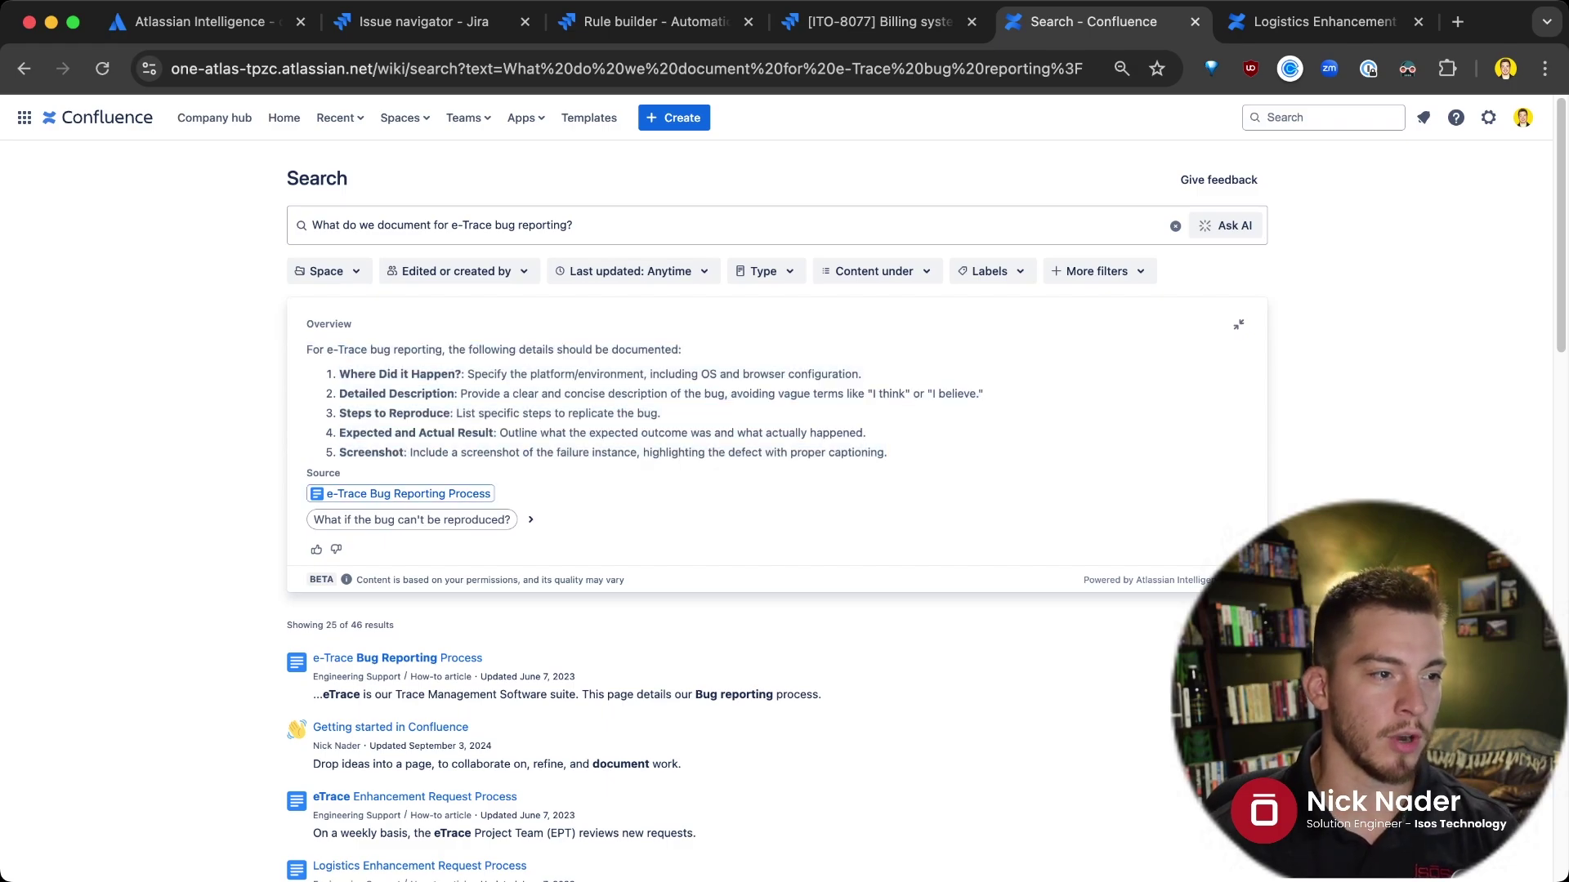
mouse_move(408, 494)
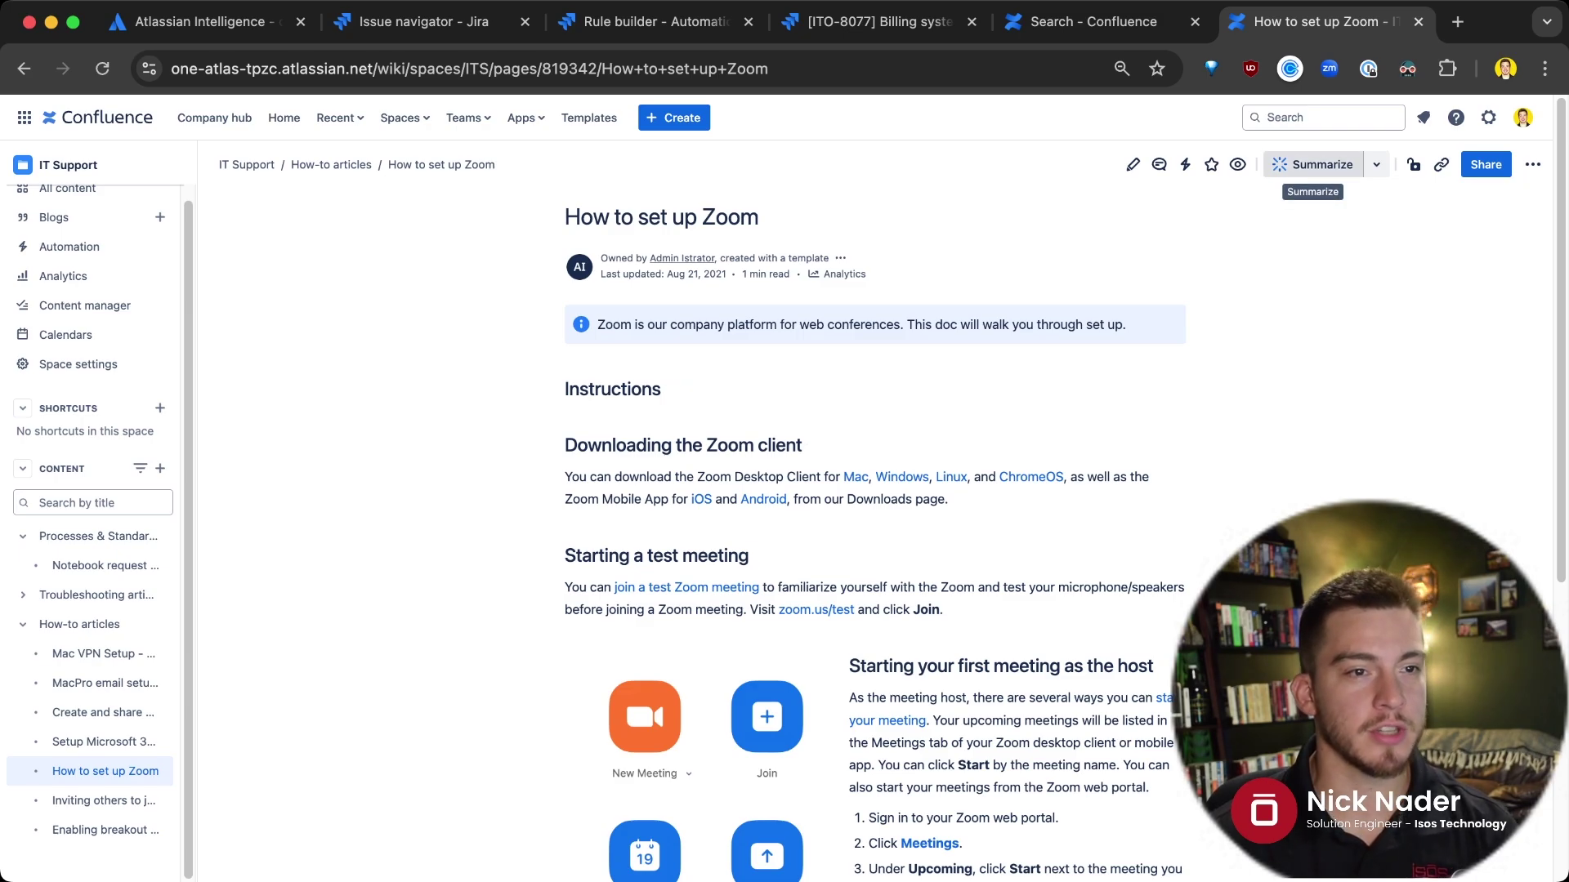
Generate an AI summary of the 'How to set up Zoom' page and read it
click(1316, 164)
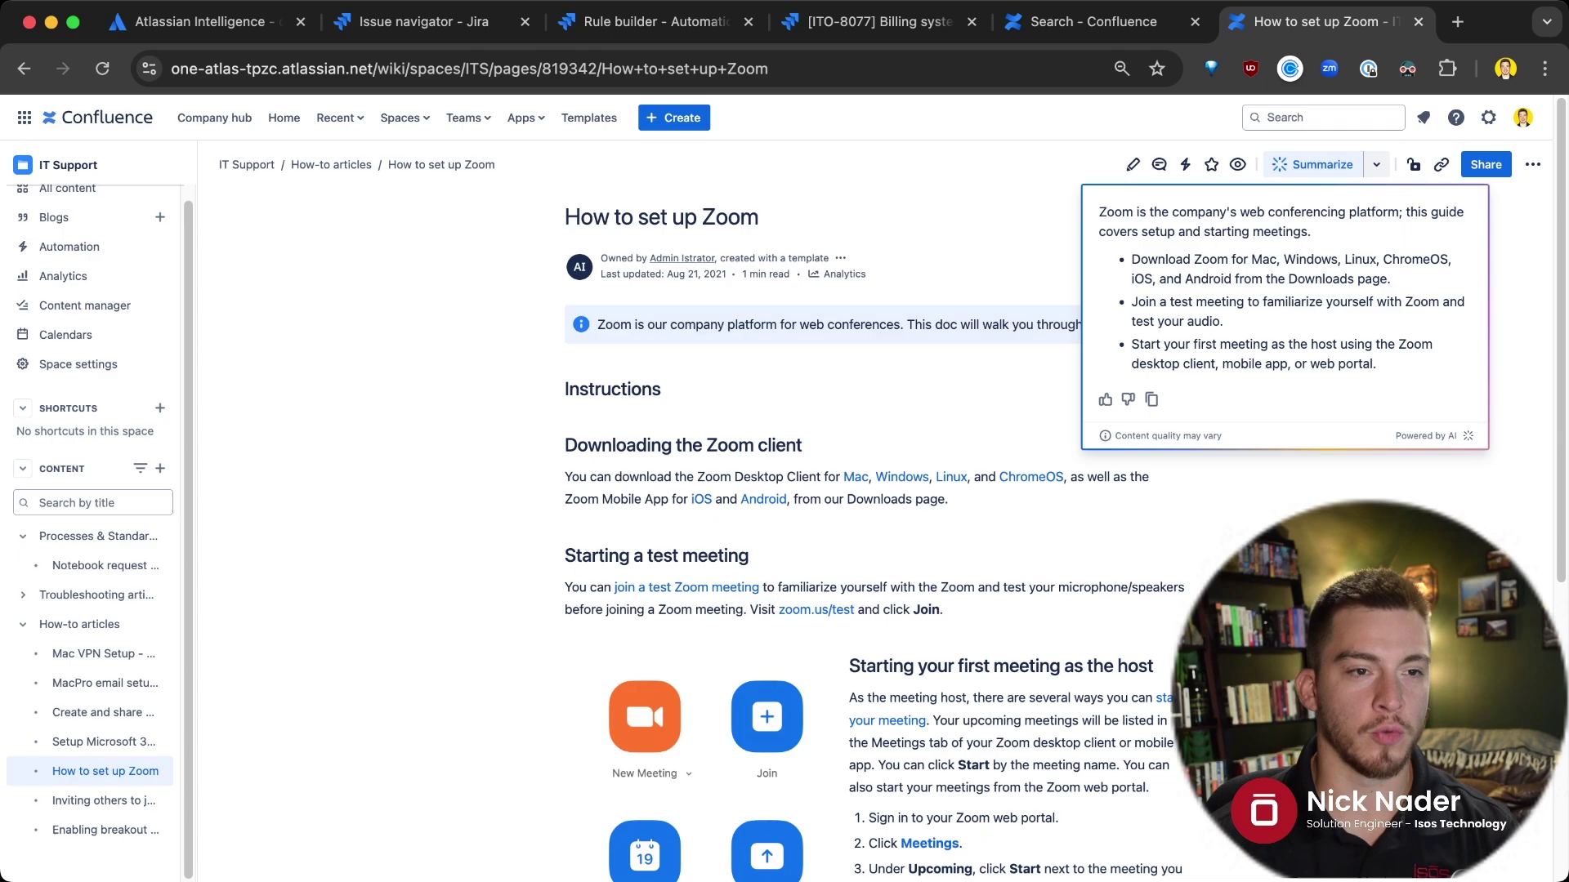
drag(1378, 364, 1098, 212)
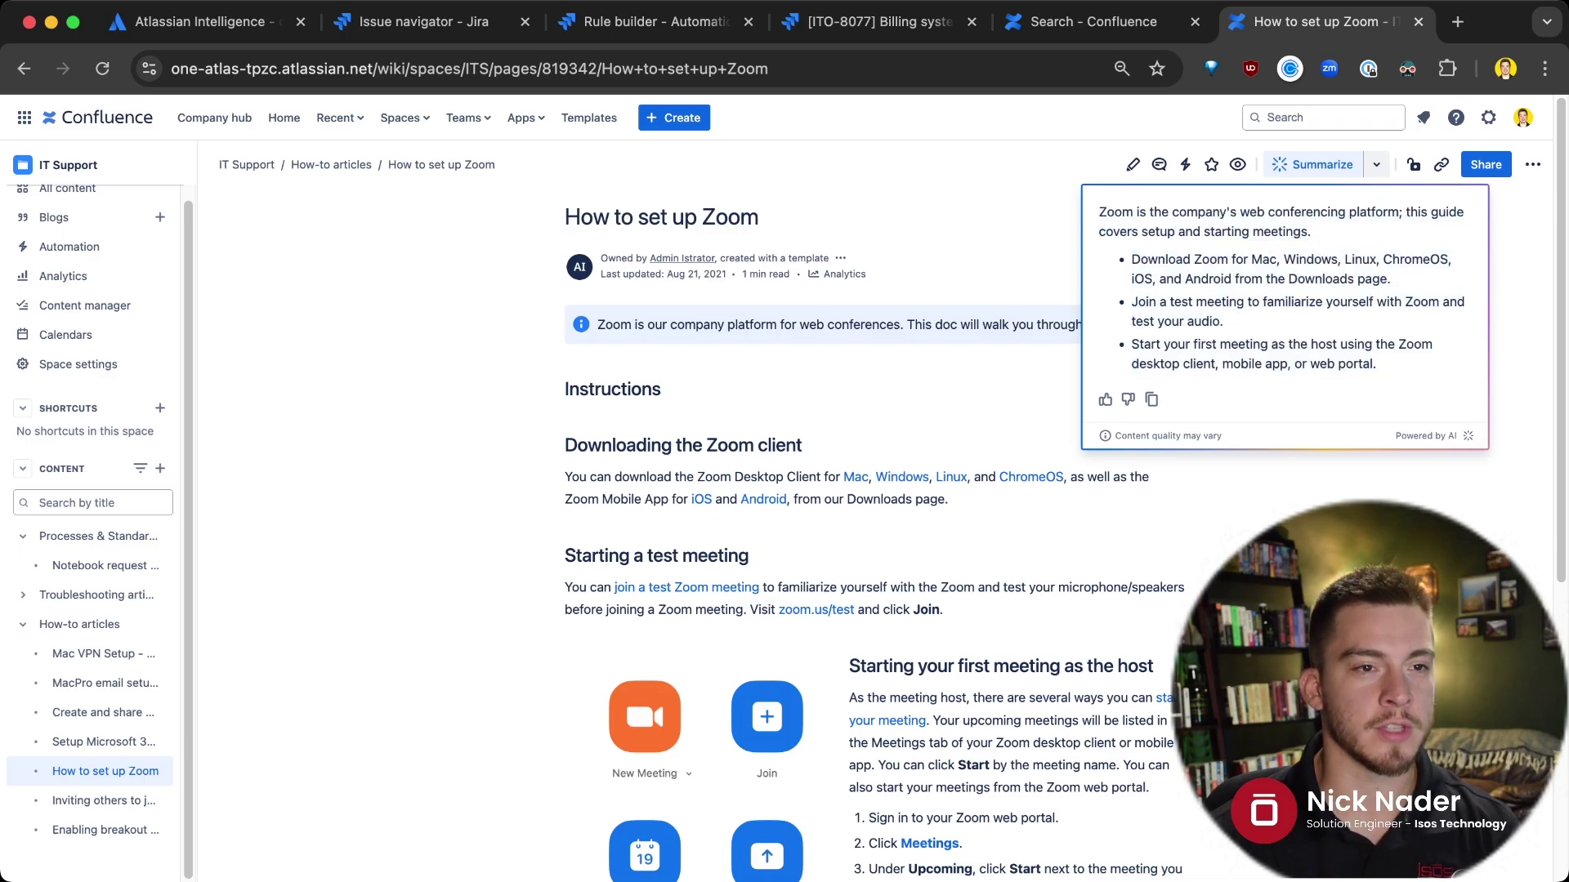
key(Escape)
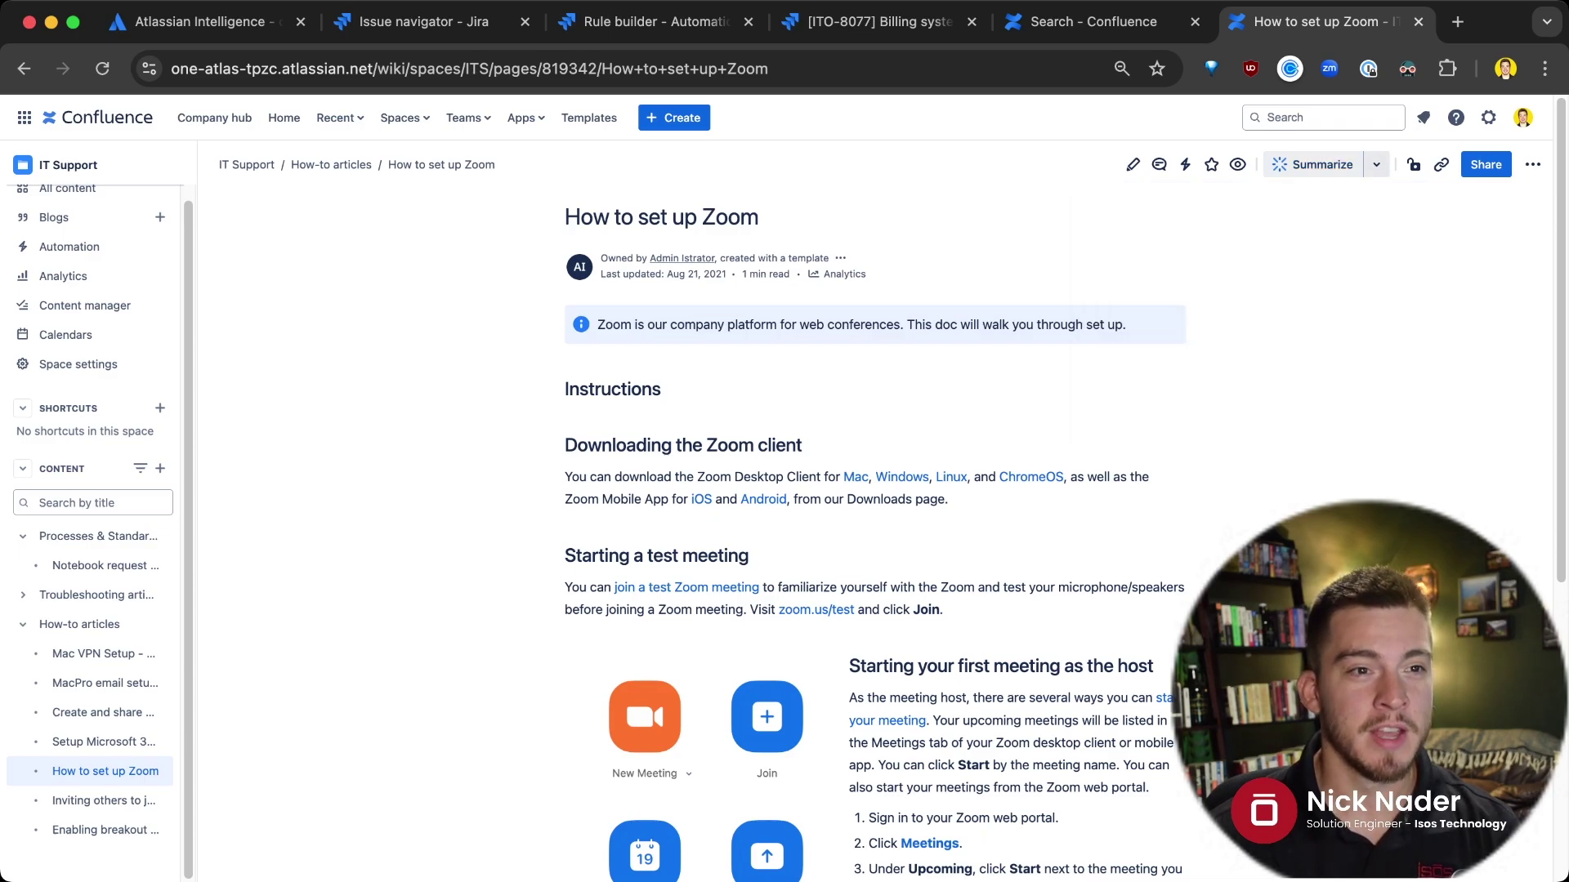
Review the other Summarize options, then put the page into edit mode
click(1376, 164)
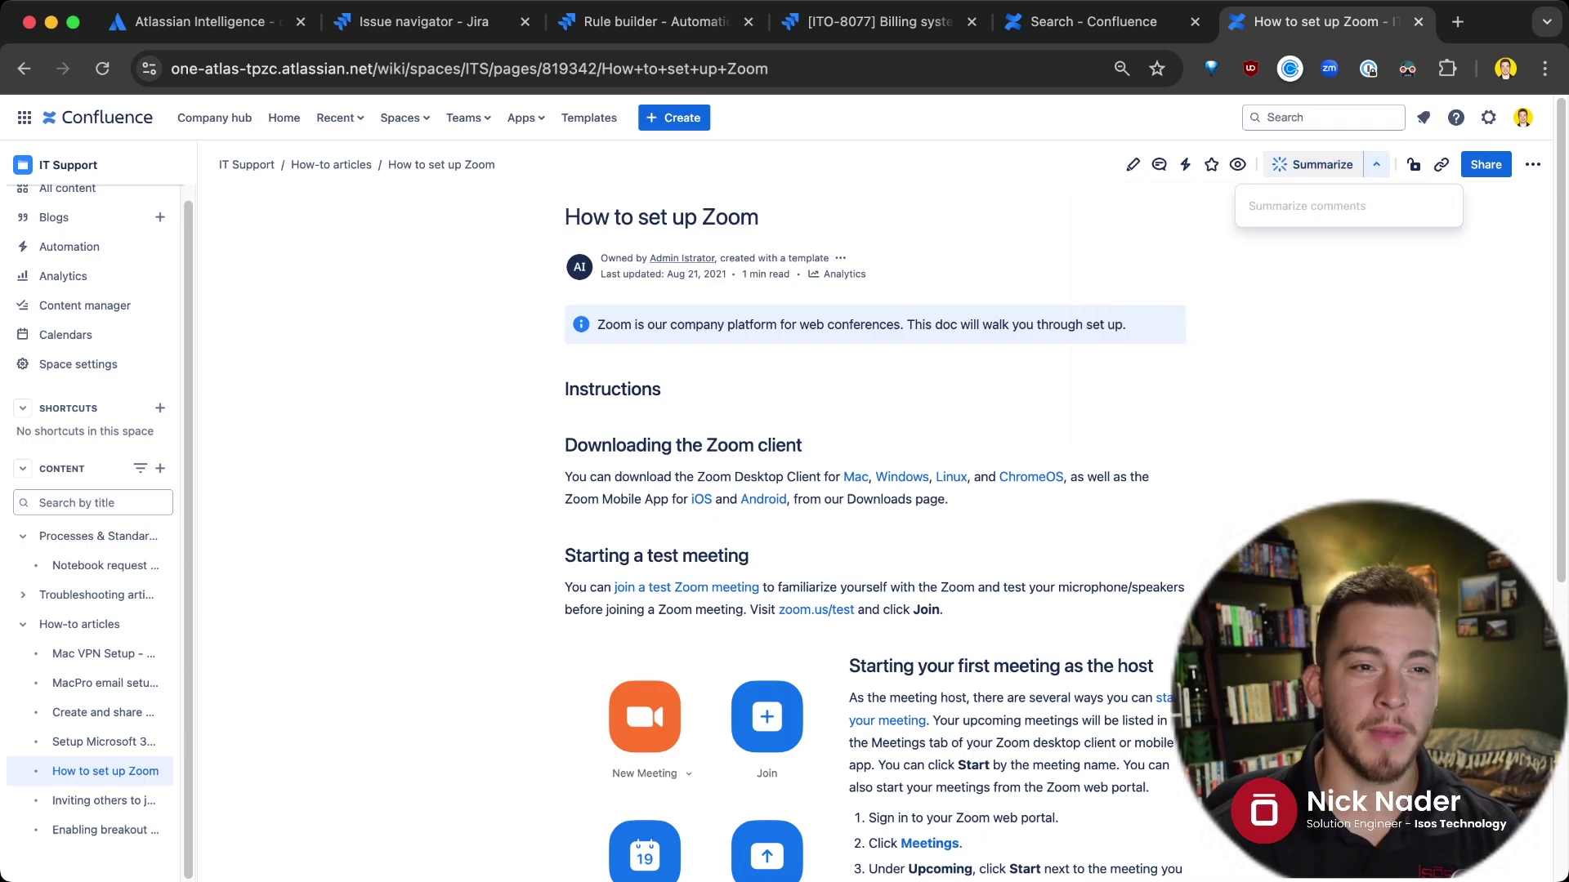
key(Escape)
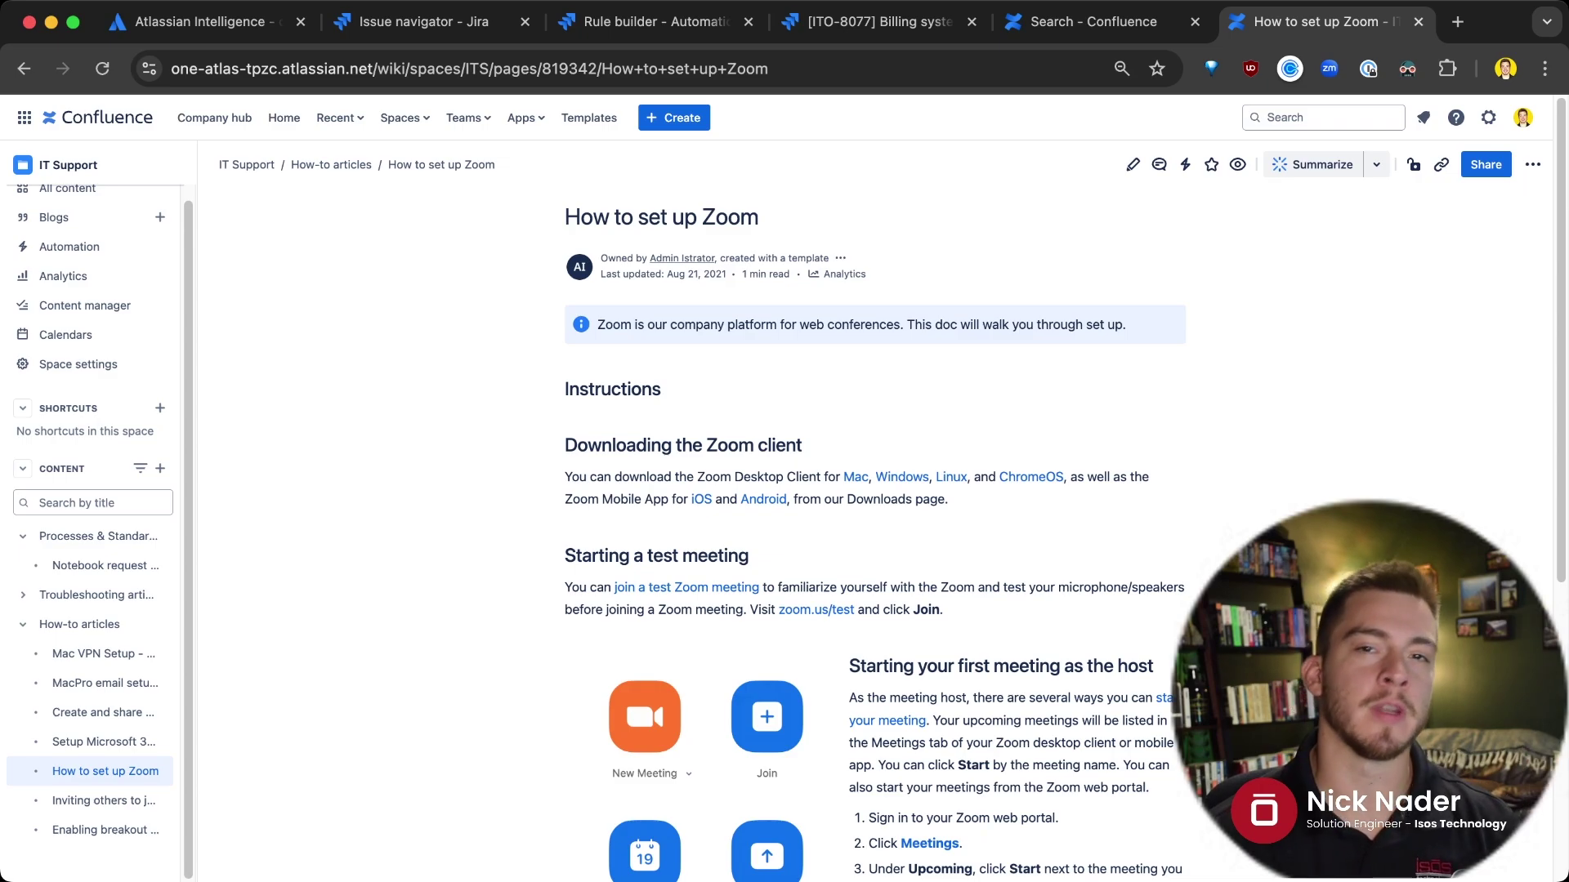
key(e)
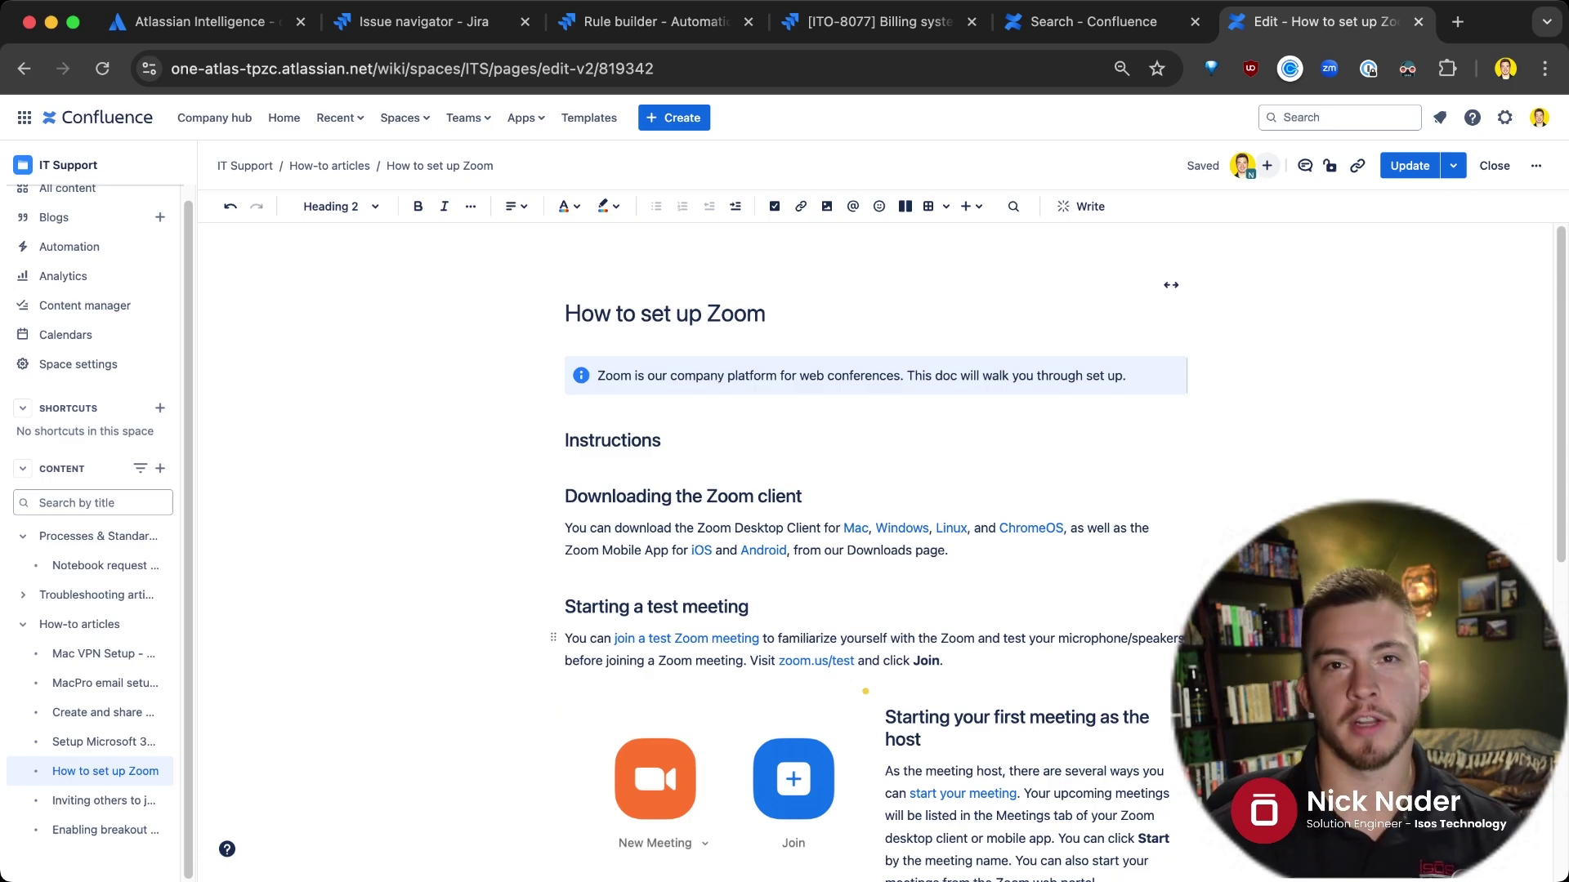
scroll(874, 552, down, 5)
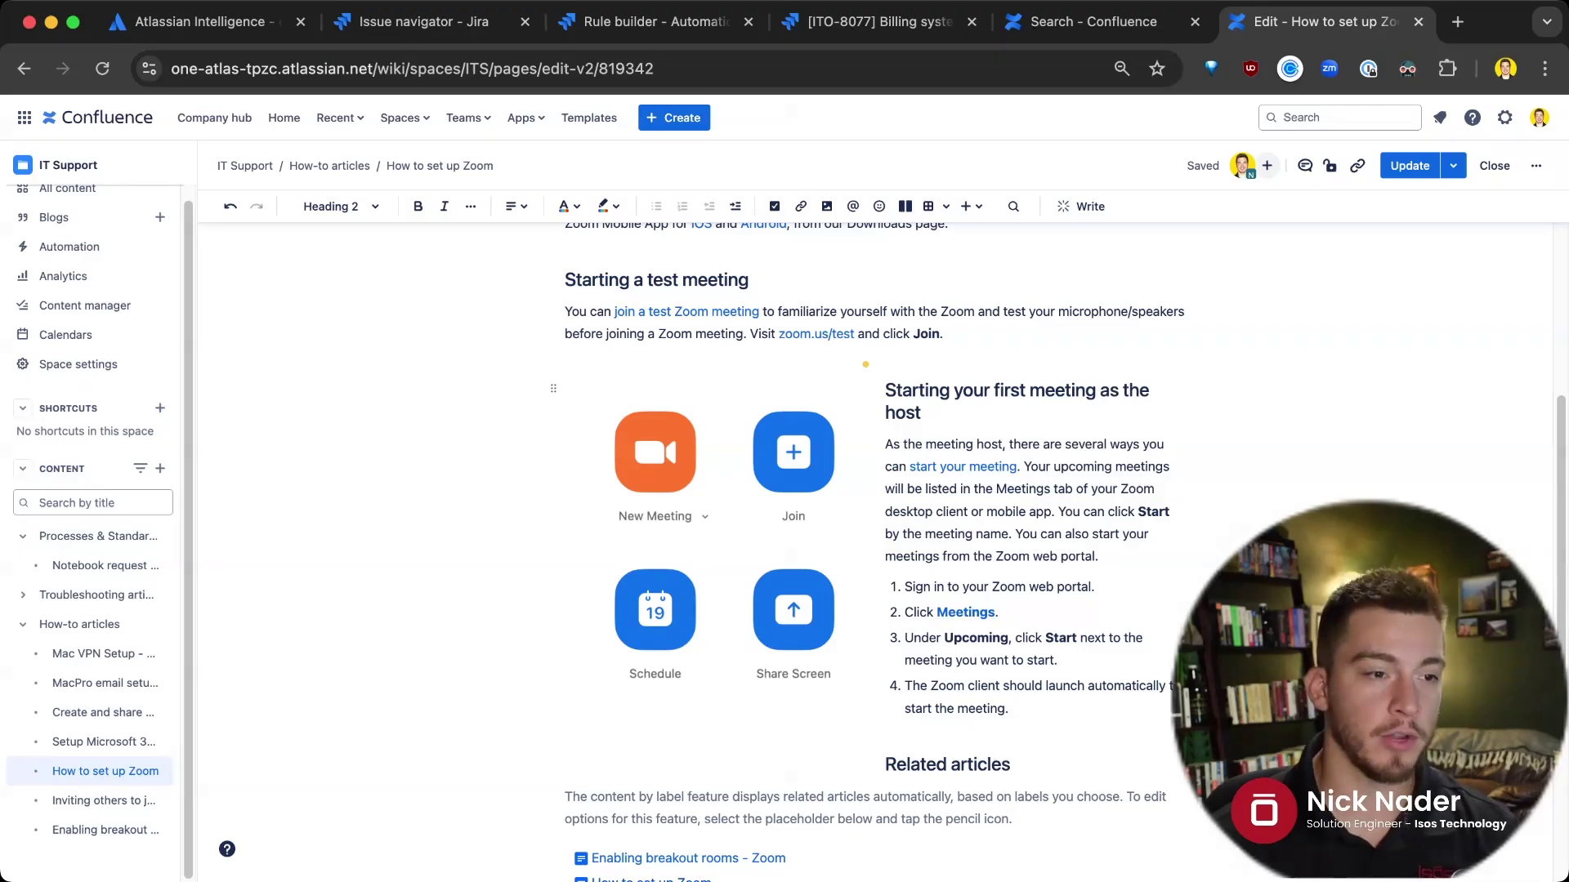
drag(885, 390, 1011, 708)
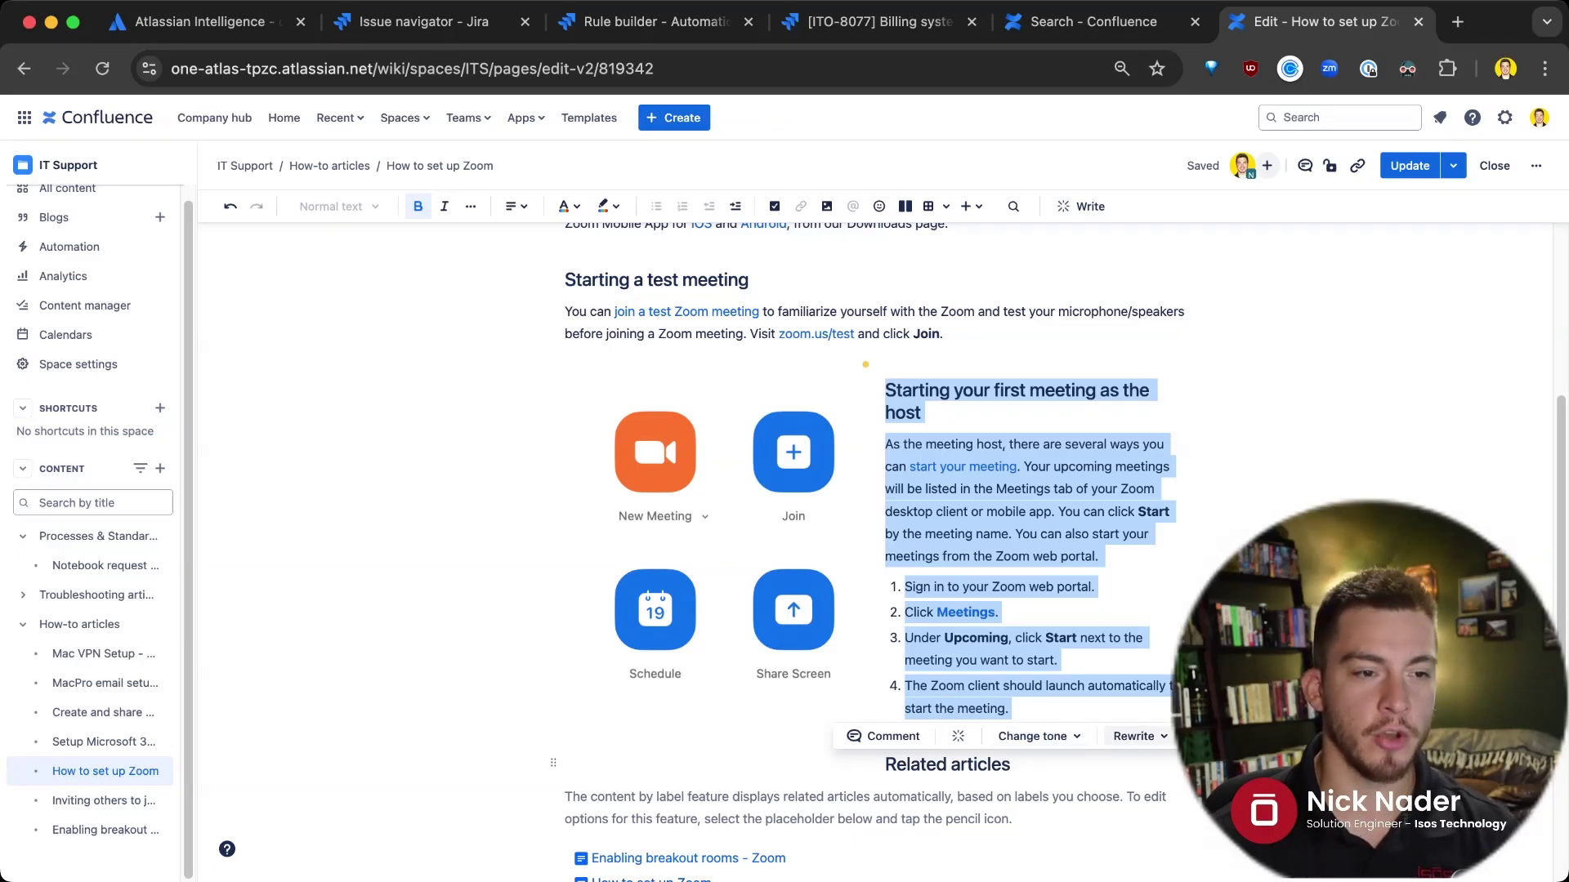
click(1032, 736)
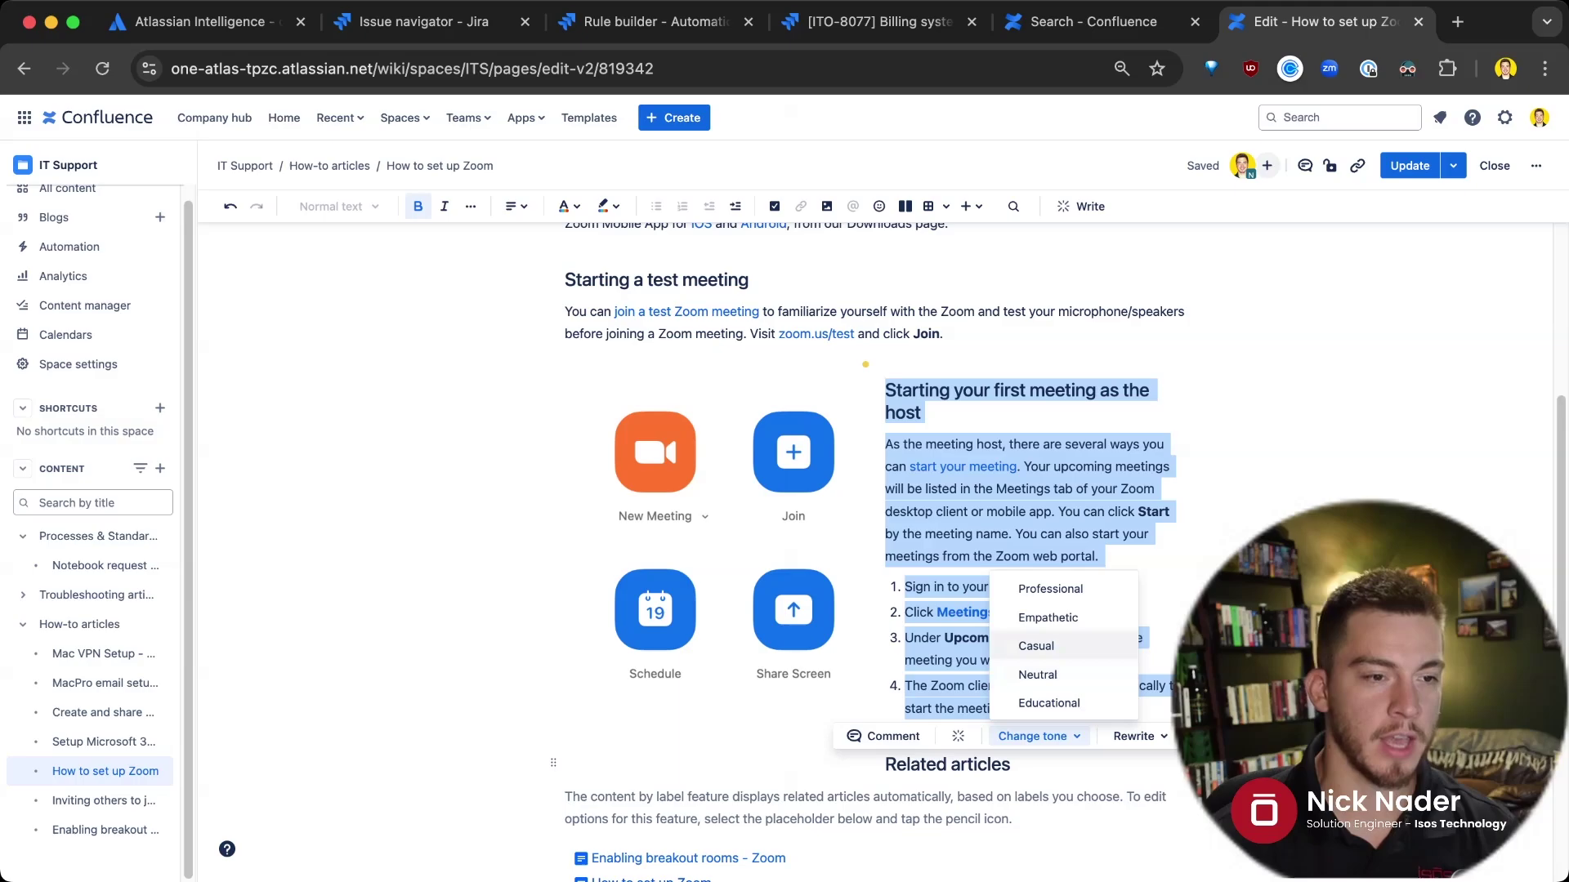
click(1050, 588)
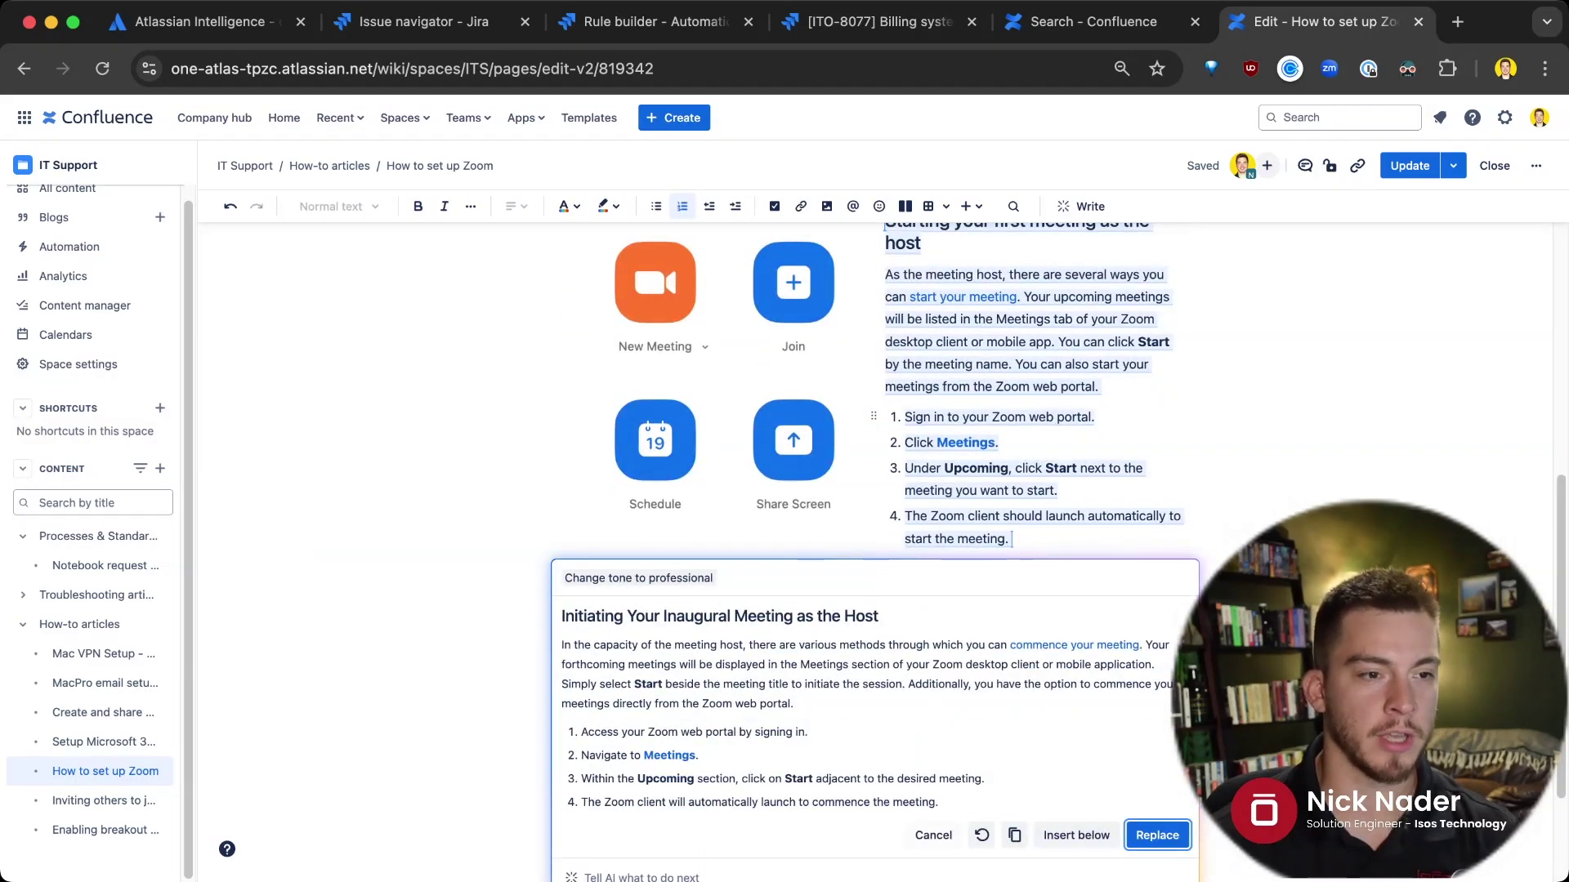
key(Escape)
click(1098, 580)
key(Escape)
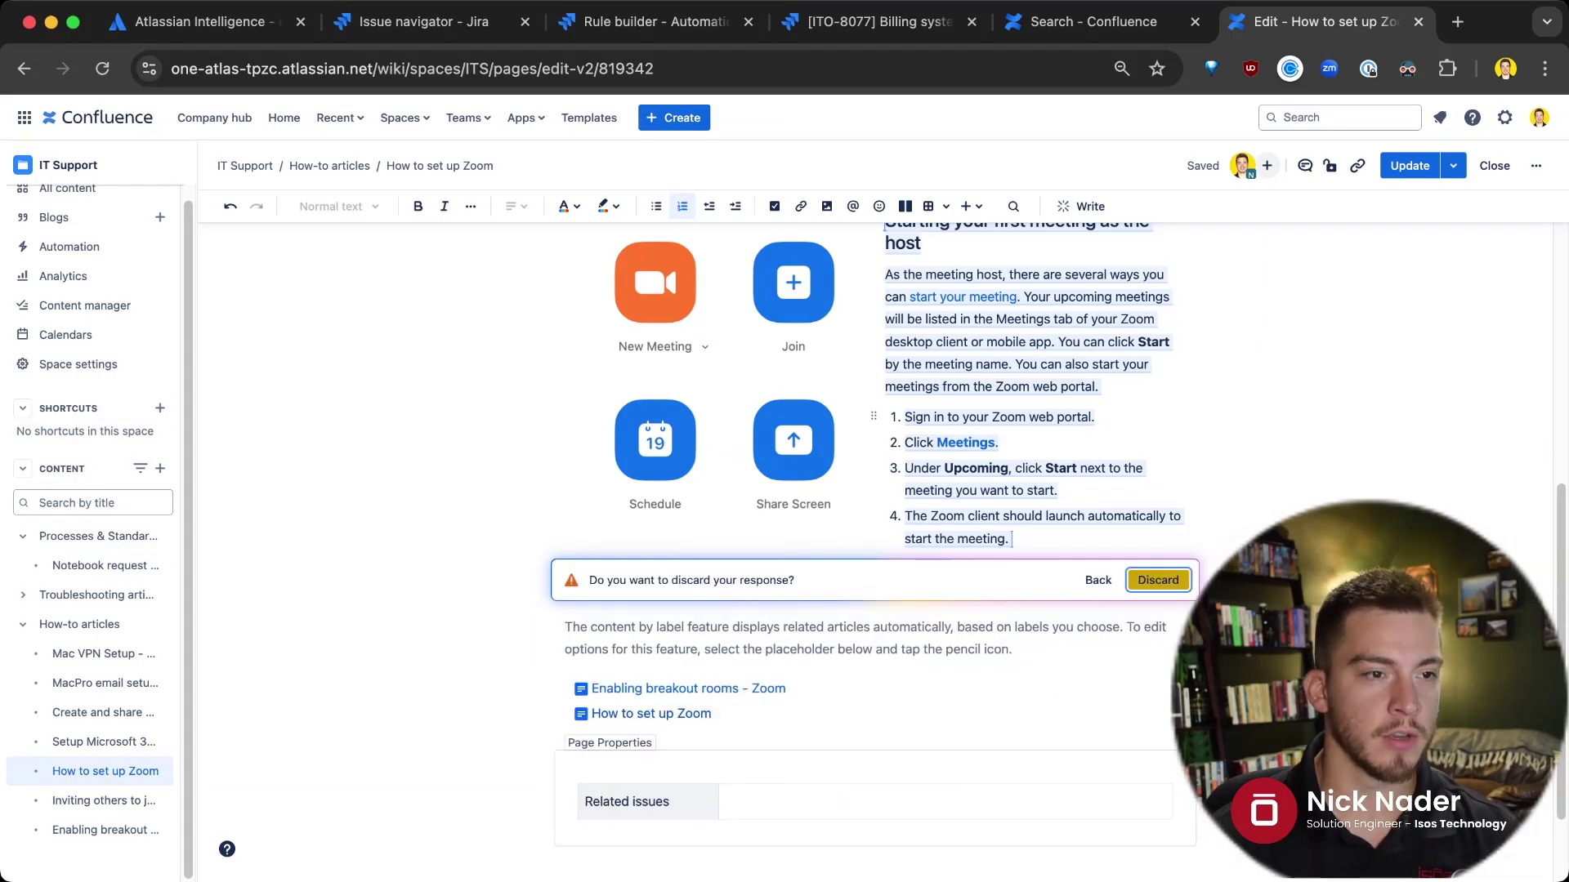
key(Return)
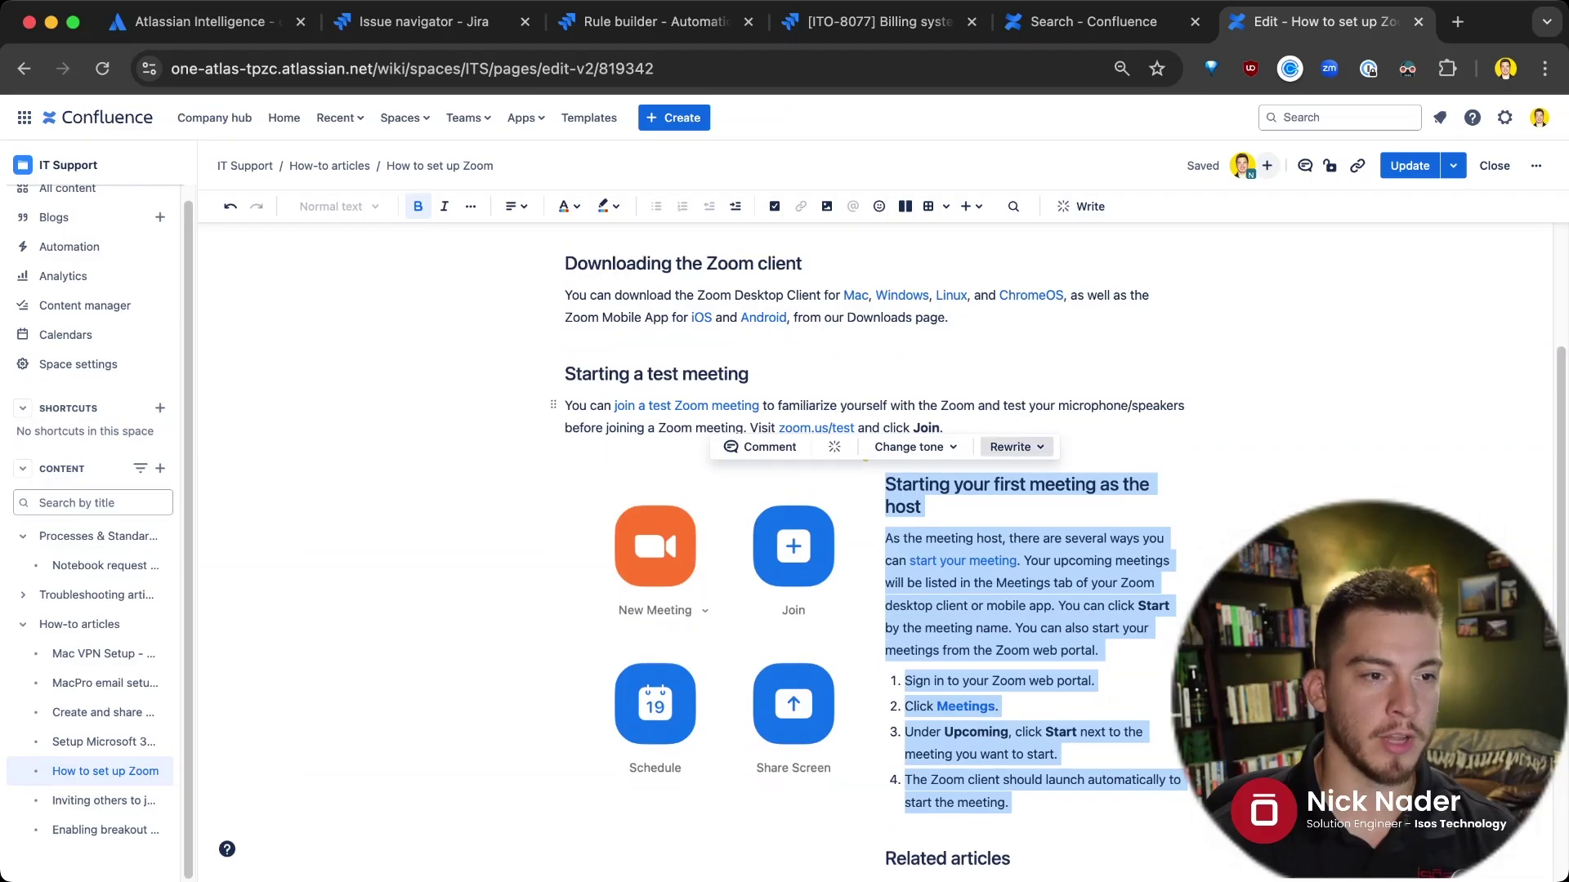
Bring up the full list of AI writing actions for the selected host-meeting section
click(1016, 447)
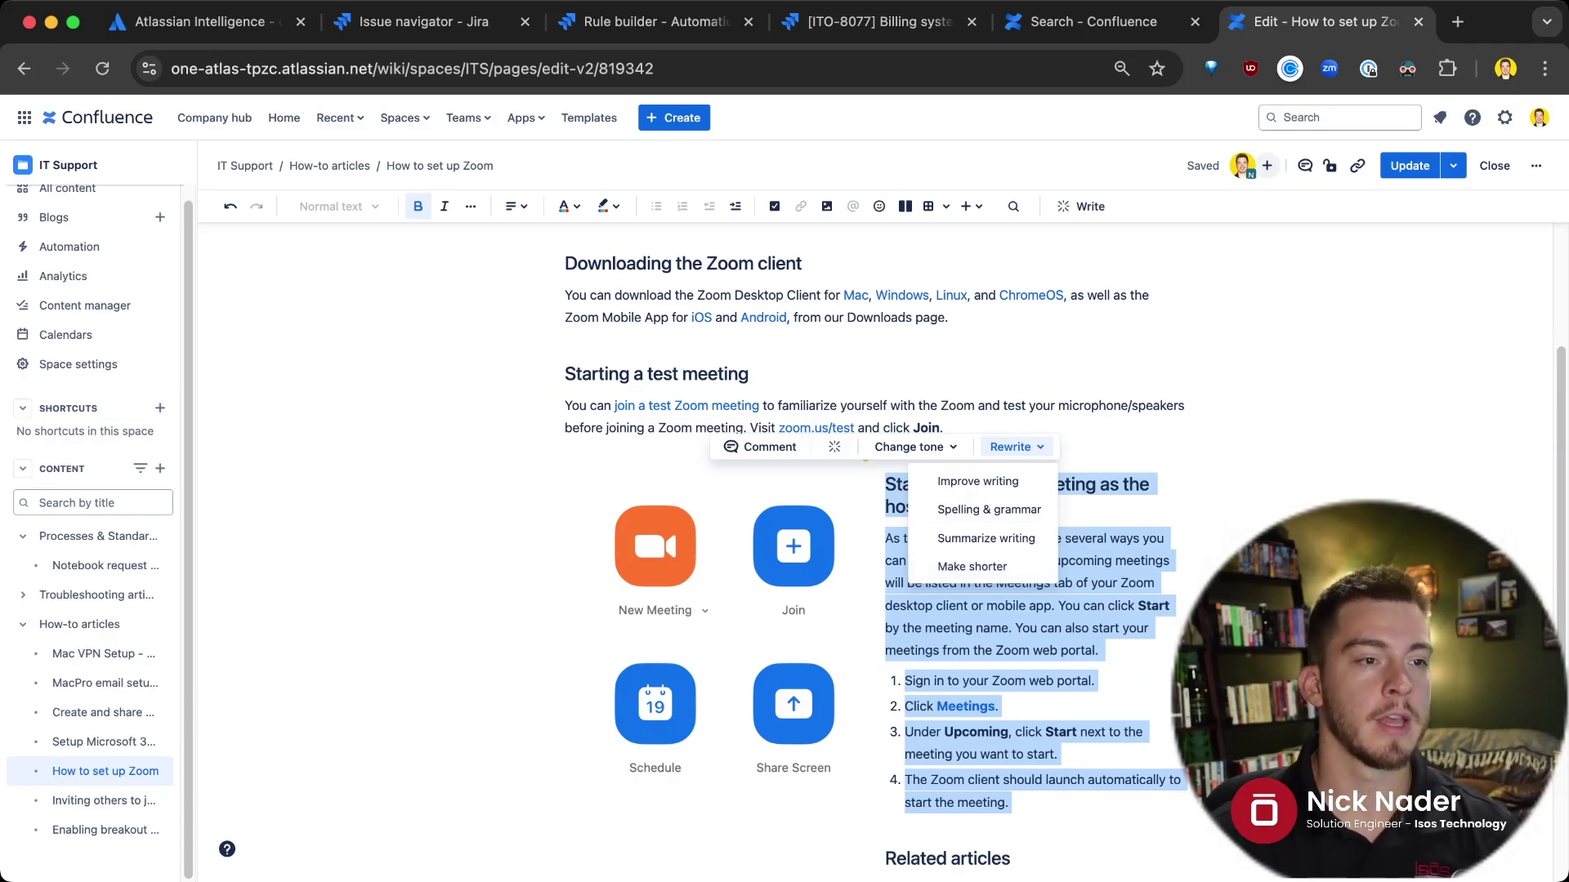
click(835, 447)
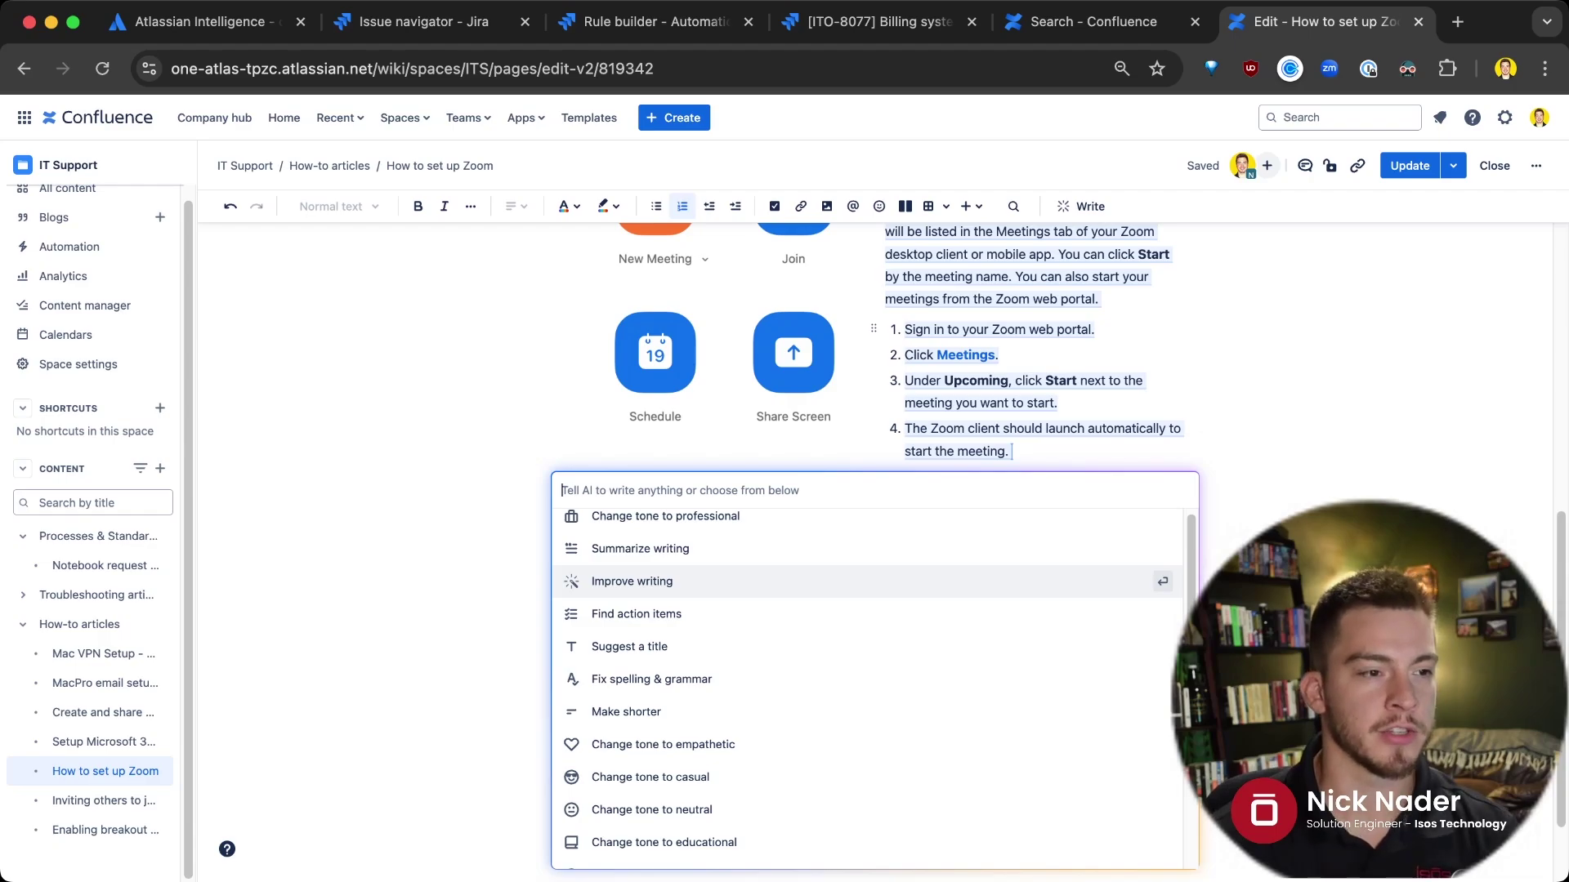
scroll(866, 687, down, 5)
scroll(866, 686, up, 3)
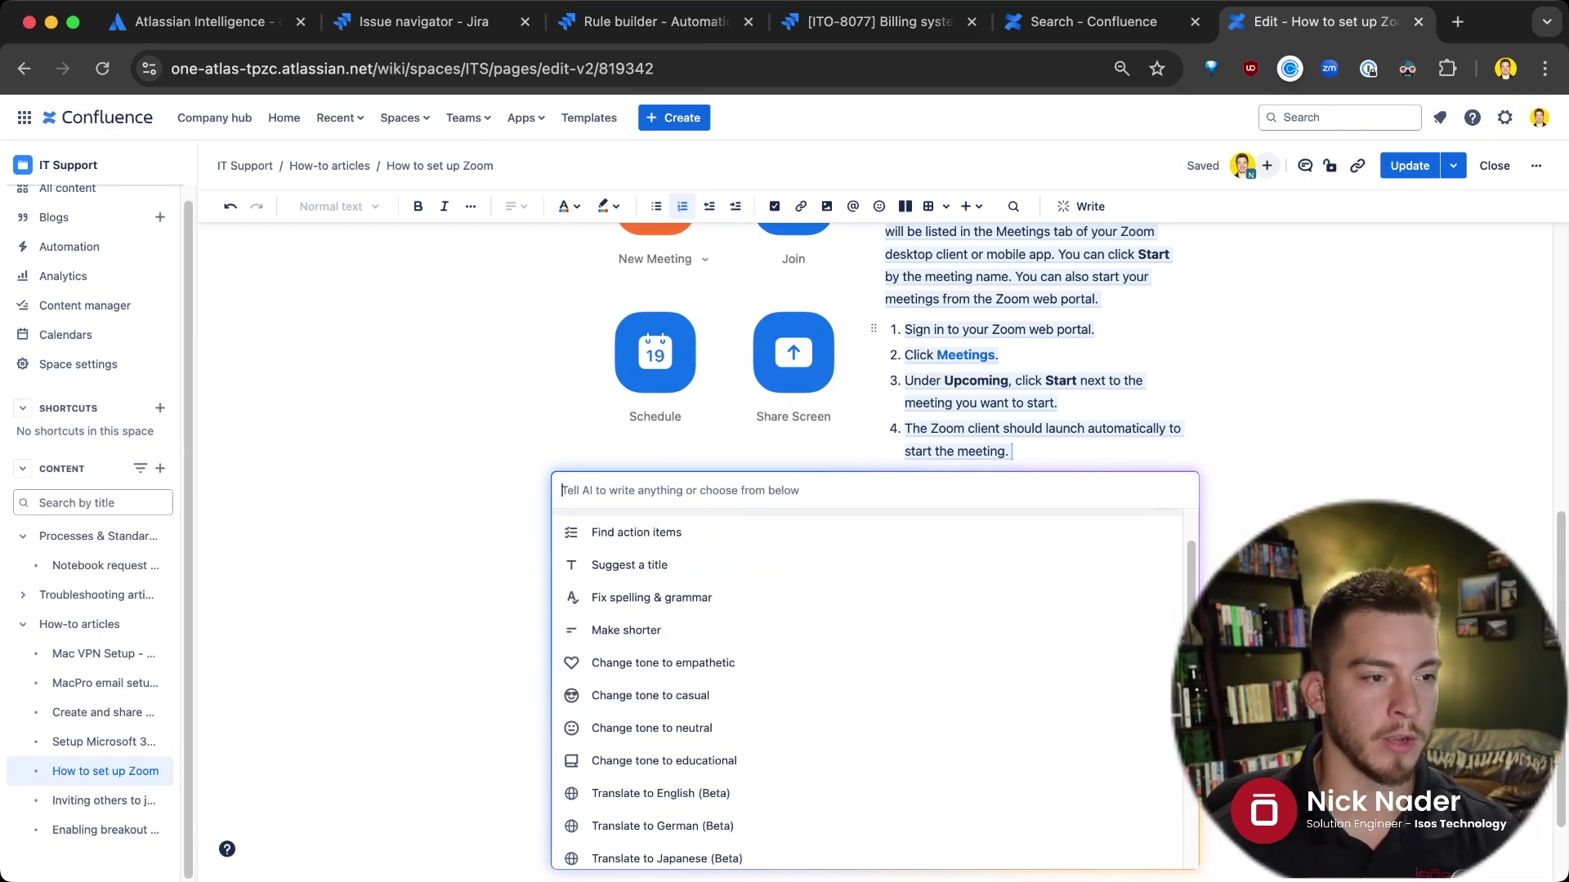
scroll(866, 686, down, 2)
scroll(866, 686, down, 4)
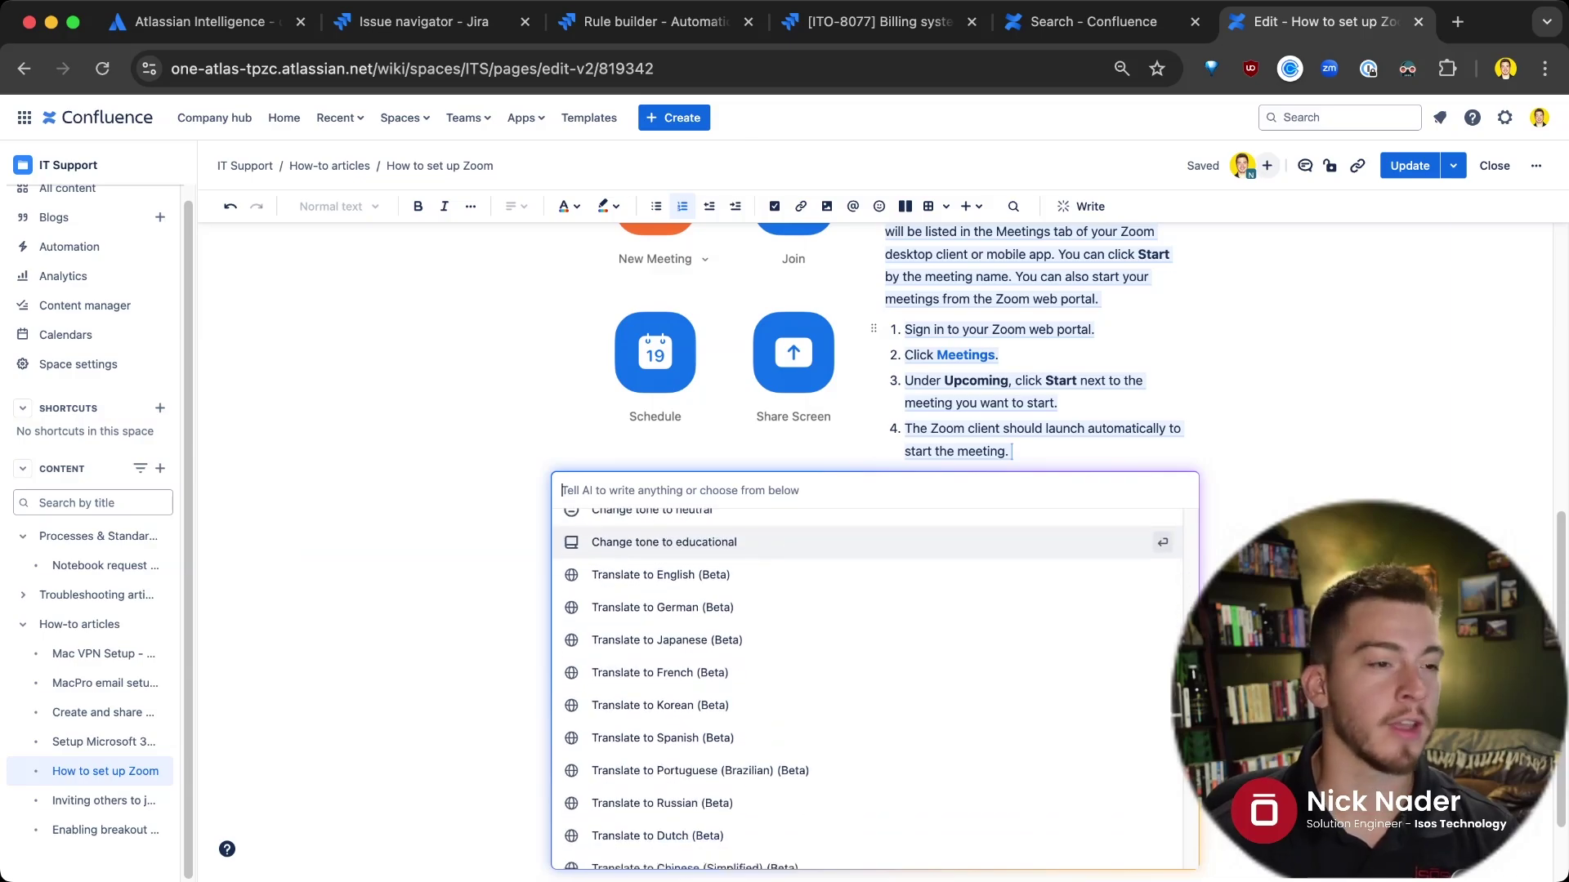
Run 'Translate to Swedish (Beta)' on the 'starting your first meeting as the host' section
key(Down)
key(Down)
key(Down)
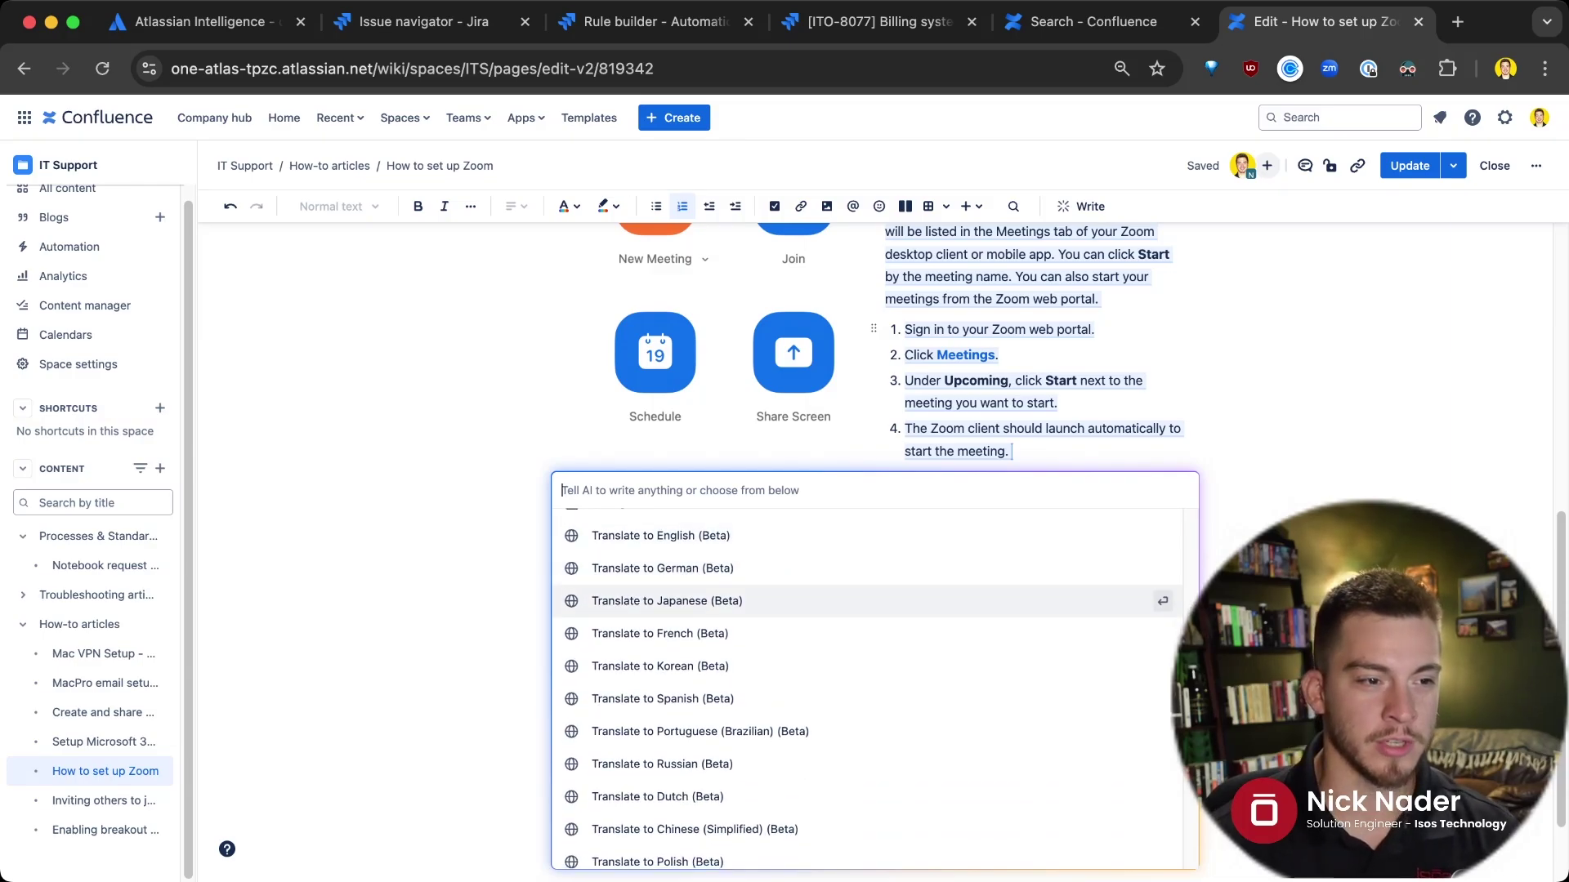
key(Down)
key(Down)
key(Down)
key(Down)
key(Down)
key(Down)
key(Down)
key(Down)
key(Down)
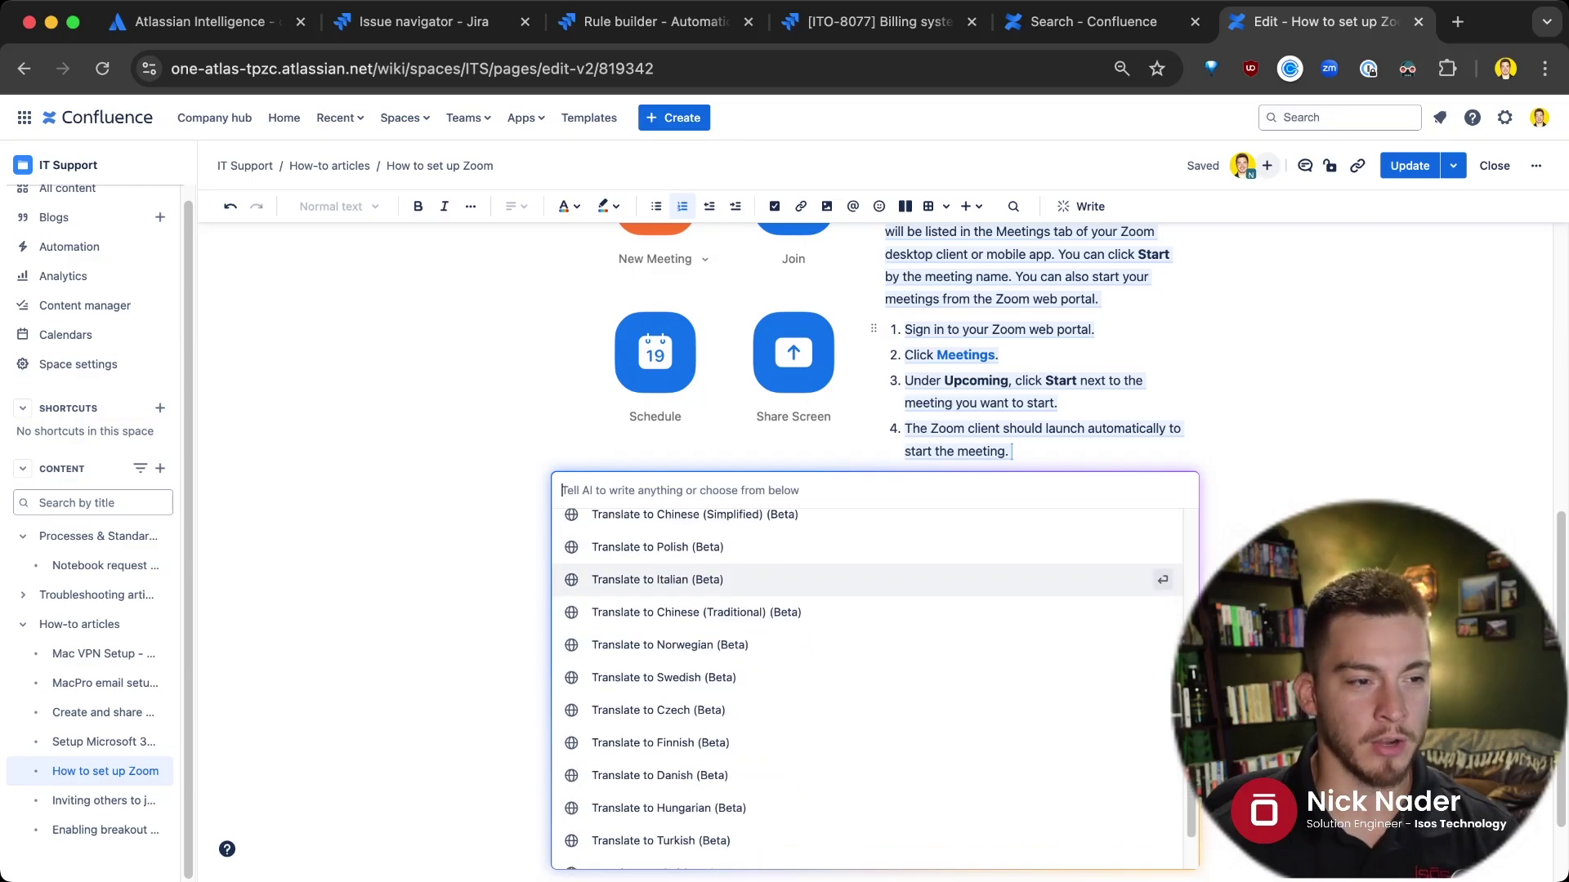
scroll(866, 686, down, 1)
key(Down)
key(Down)
key(Down)
scroll(866, 686, down, 1)
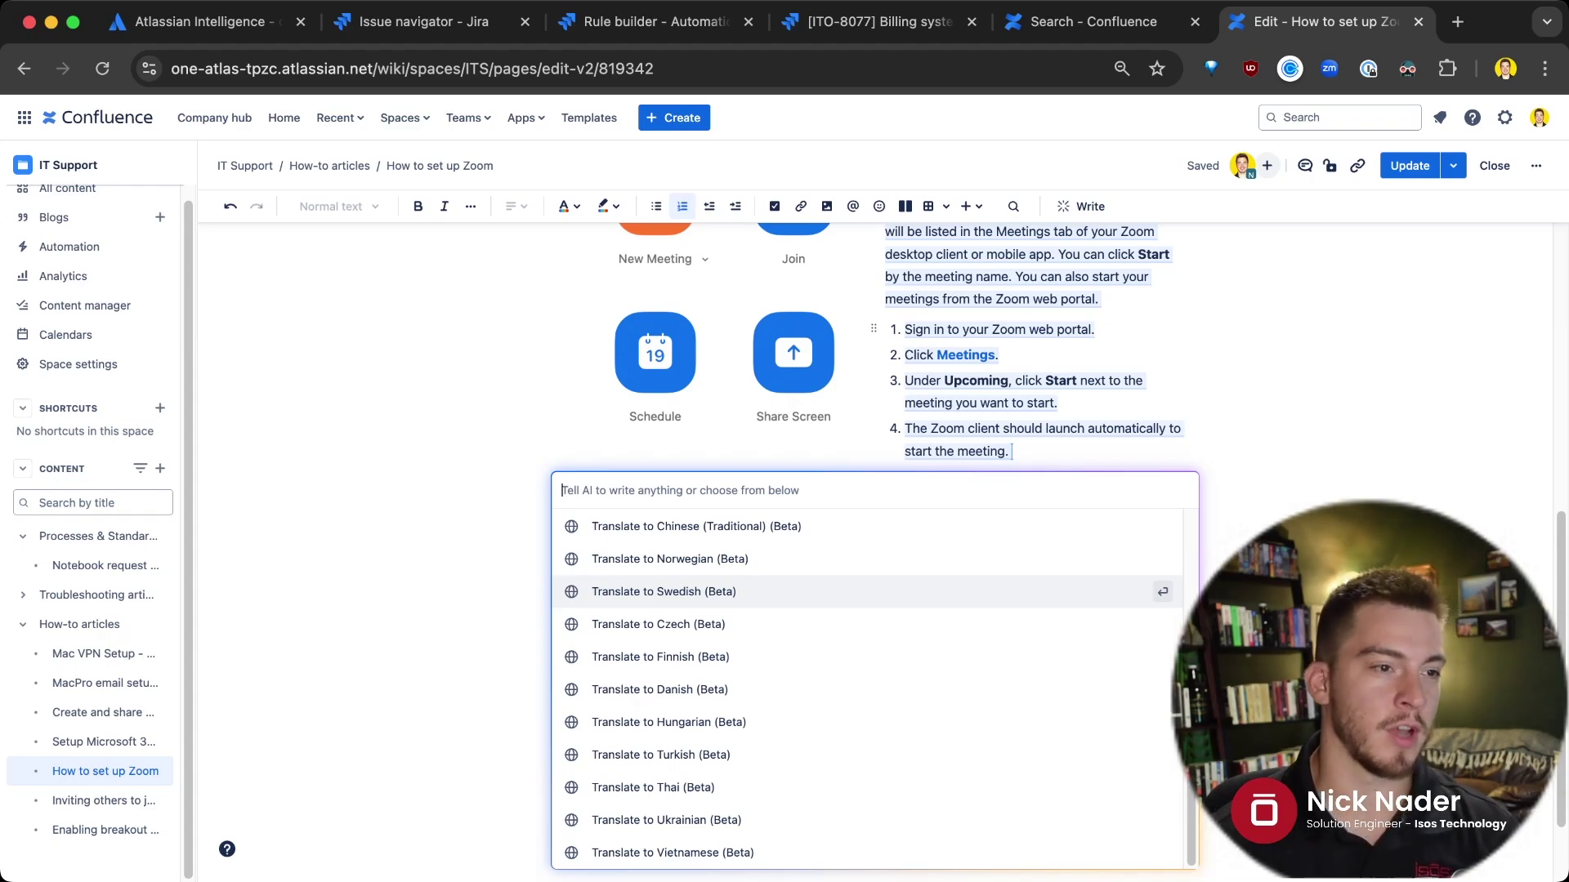
key(Up)
key(Down)
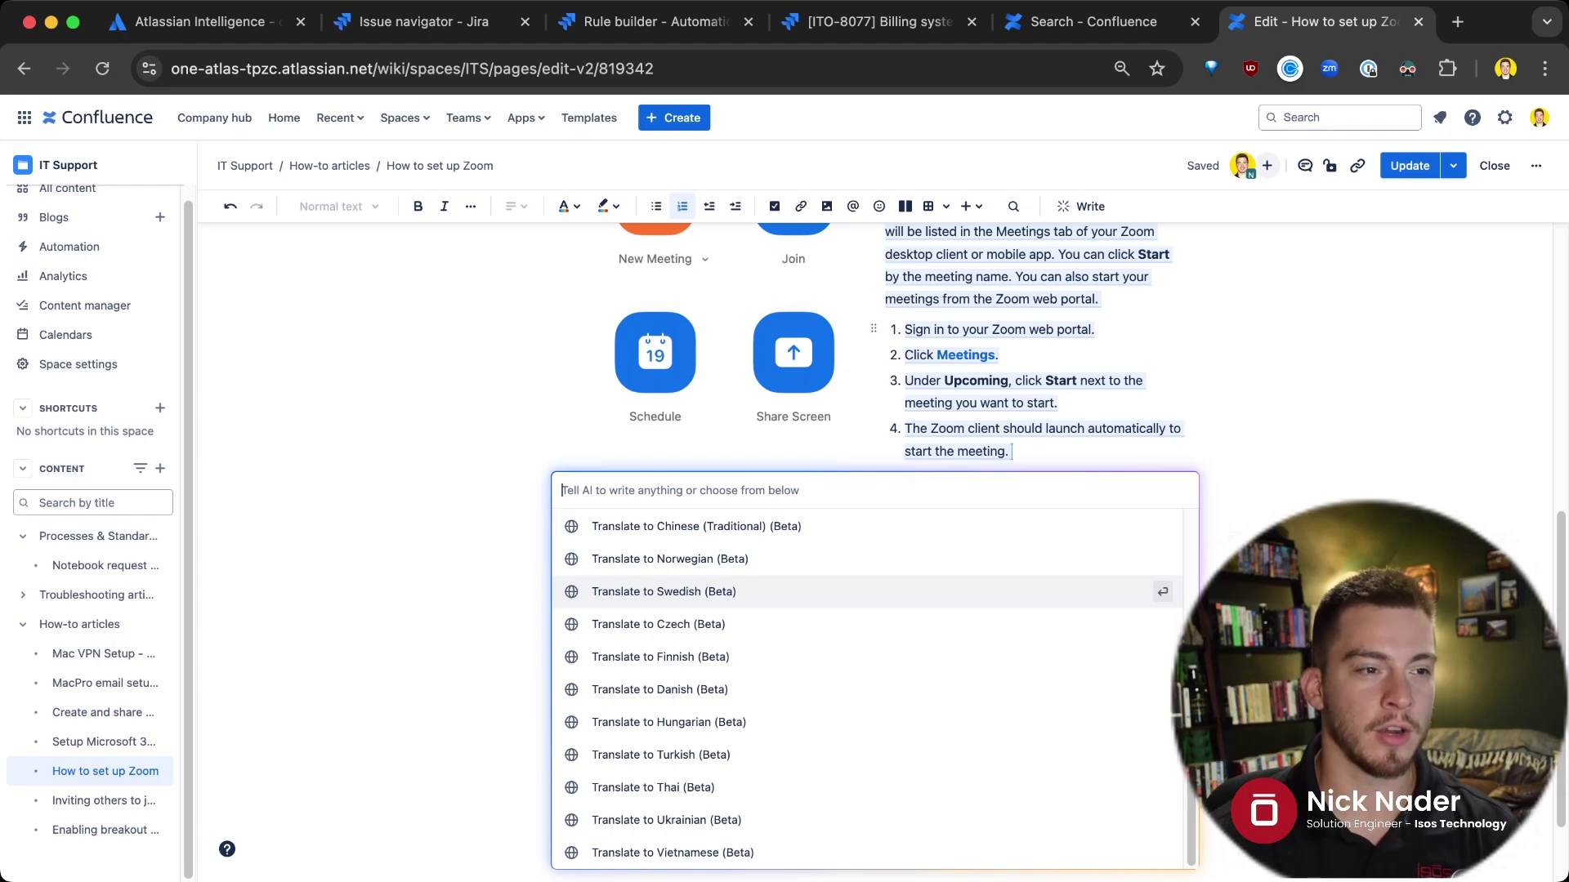
key(Return)
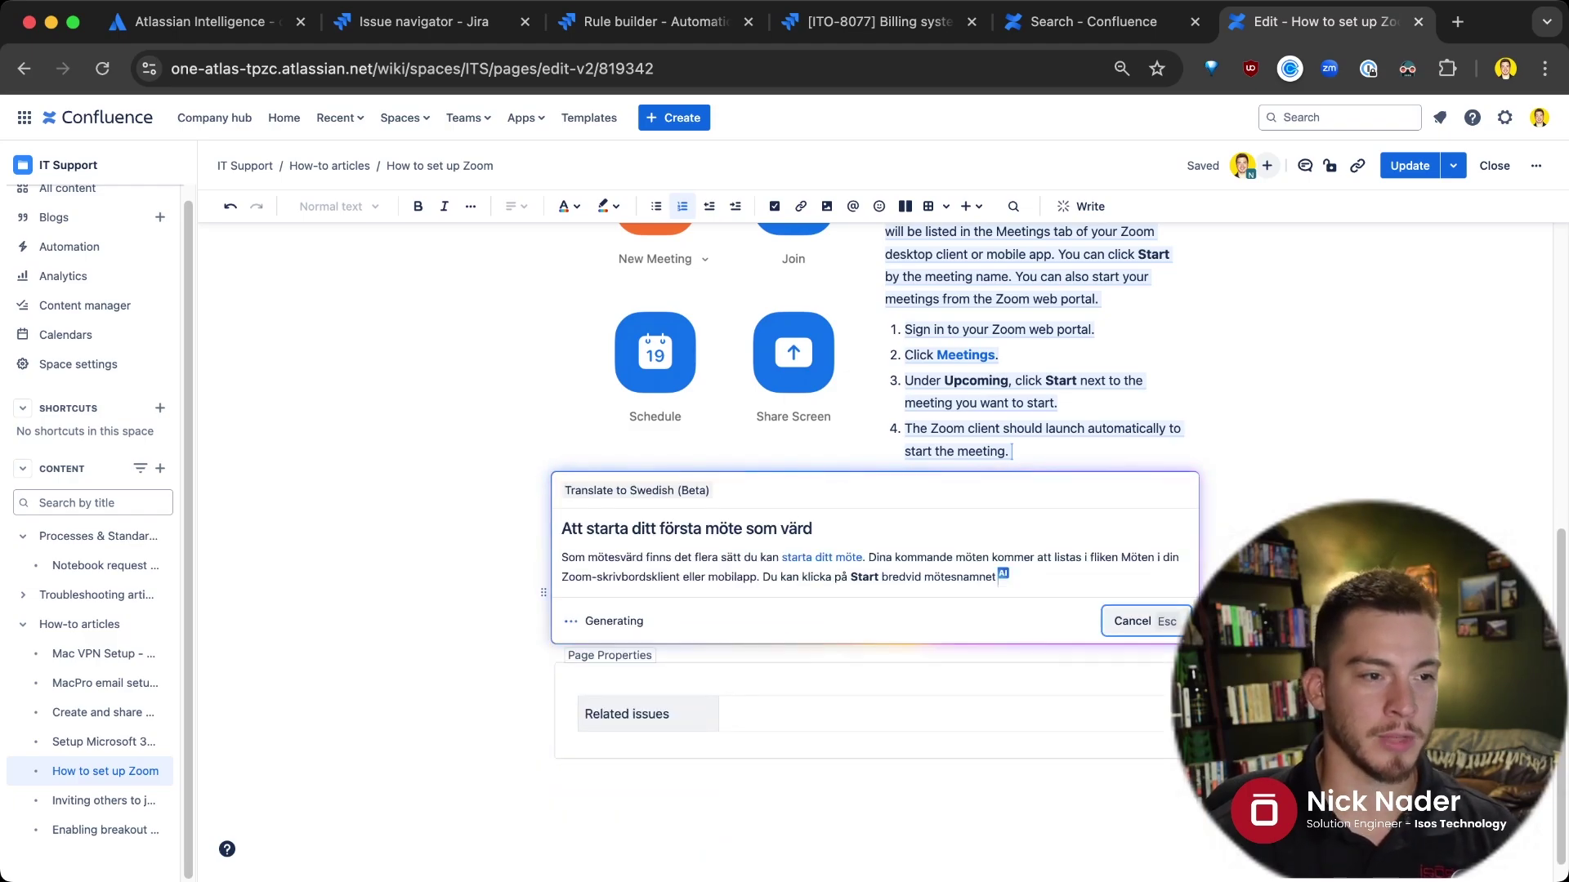